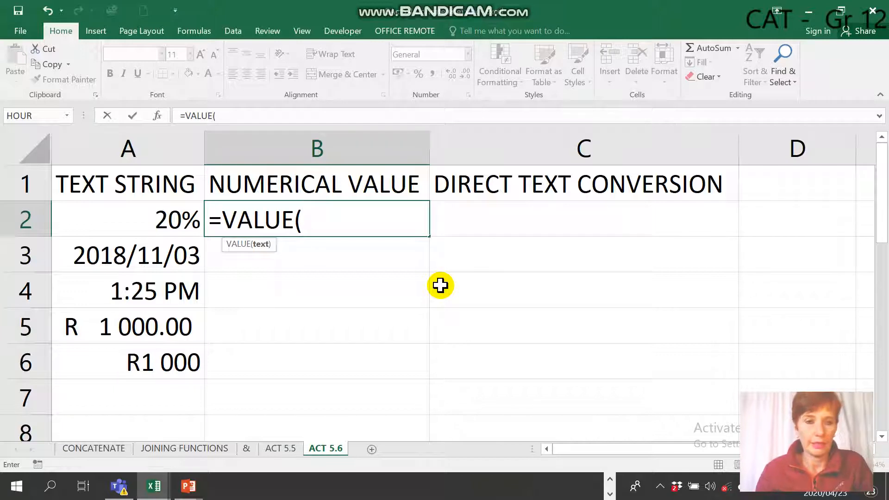
Complete the formula =VALUE(A2) in cell B2 and fill it down to B6
{"action": "left_click", "coordinate": [178, 213]}
{"action": "type", "text": ")"}
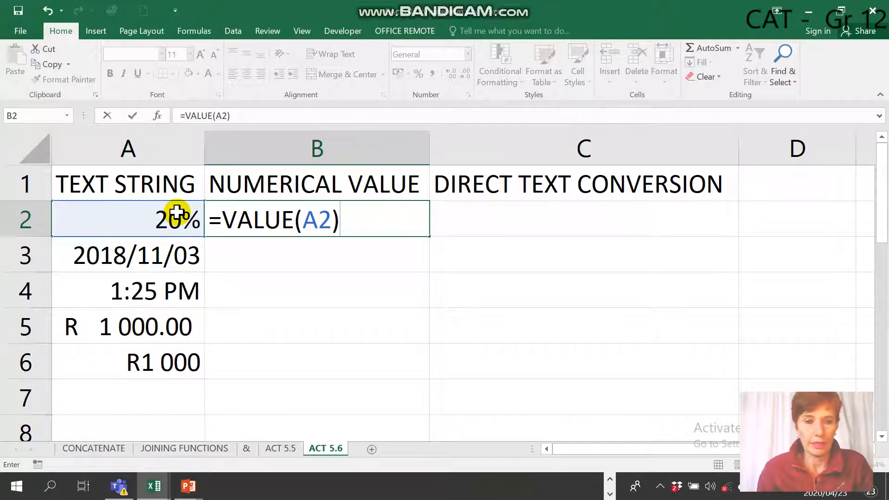
{"action": "key", "text": "Return"}
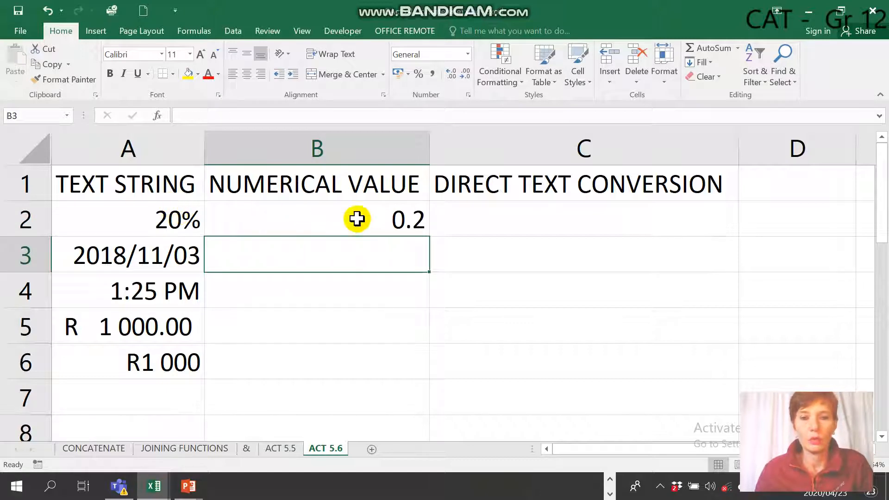
{"action": "left_click", "coordinate": [356, 219]}
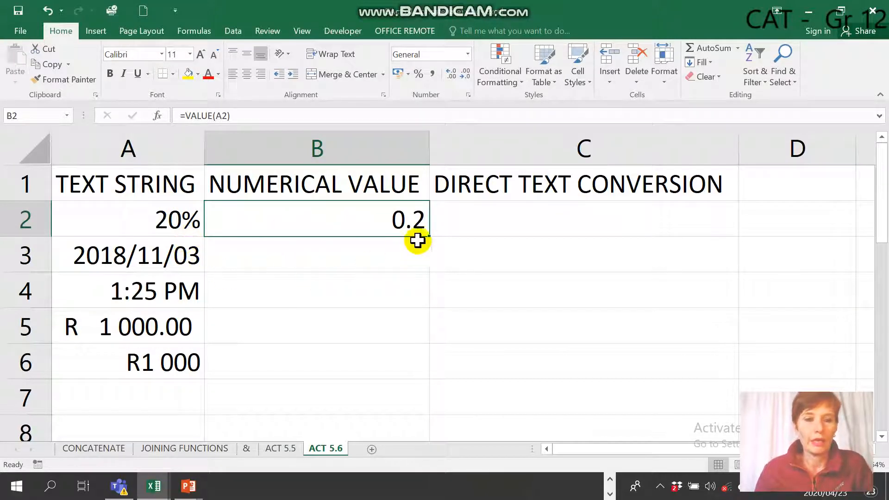
{"action": "left_click_drag", "start_coordinate": [429, 237], "coordinate": [413, 376]}
Compare the date and currency entries in column A with their converted numerical values in column B
{"action": "left_click", "coordinate": [287, 254]}
{"action": "left_click", "coordinate": [160, 258]}
{"action": "left_click", "coordinate": [348, 265]}
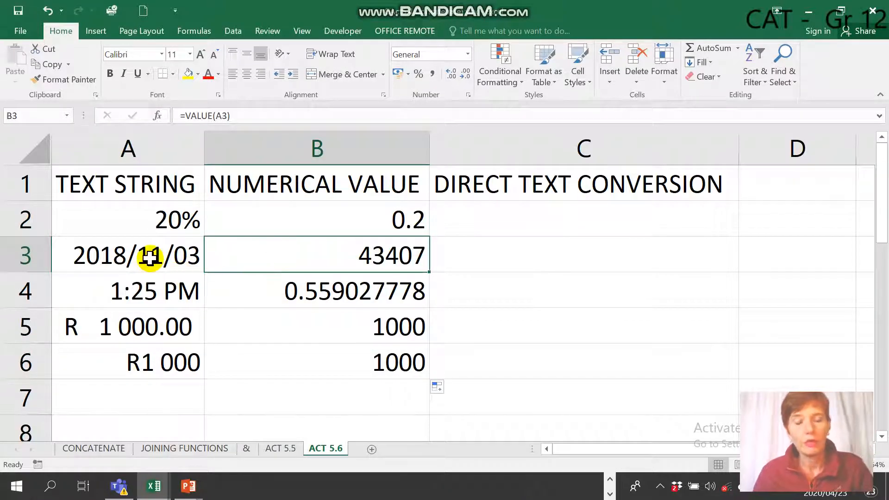
{"action": "left_click", "coordinate": [173, 256]}
{"action": "left_click", "coordinate": [254, 265]}
{"action": "left_click", "coordinate": [155, 256]}
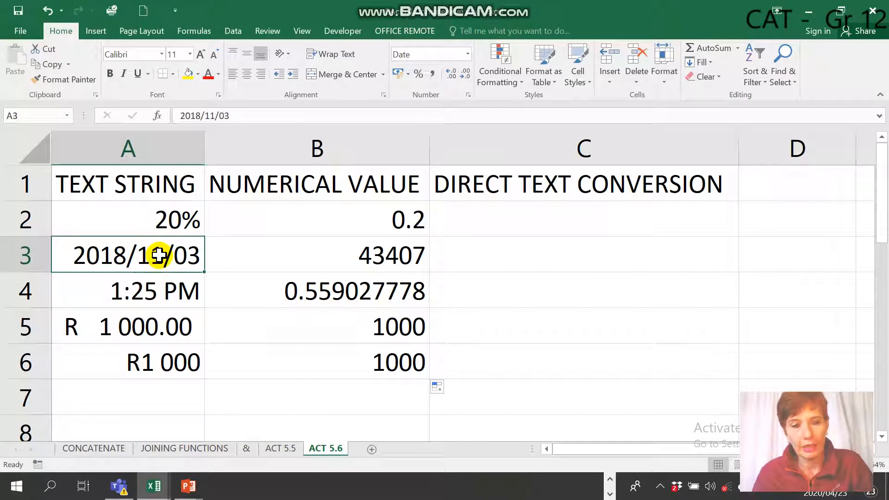
{"action": "left_click", "coordinate": [305, 262]}
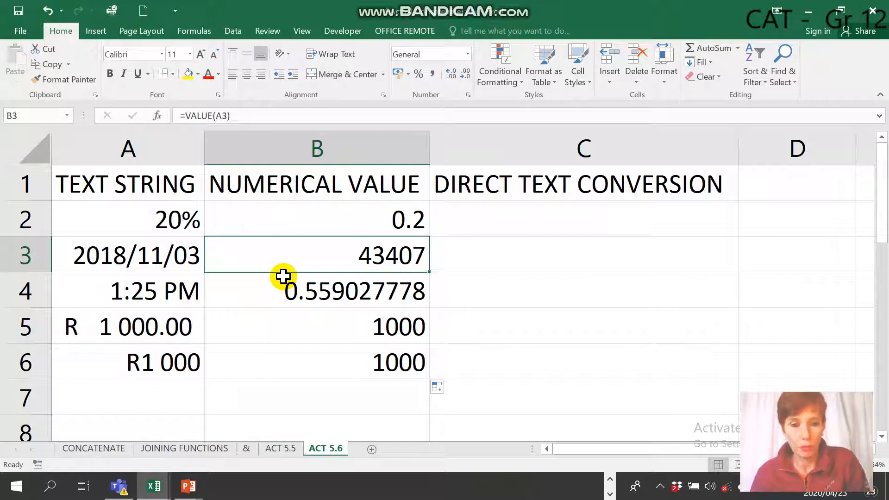
{"action": "left_click", "coordinate": [185, 255]}
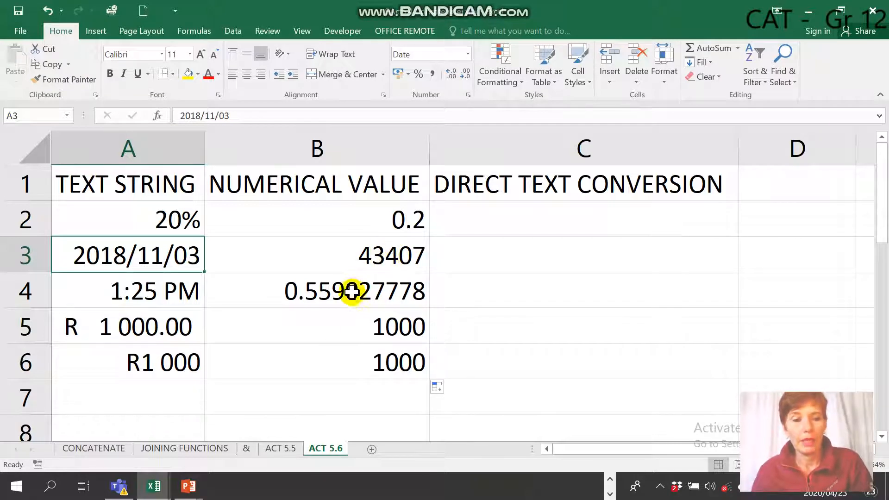
{"action": "left_click", "coordinate": [150, 315]}
{"action": "left_click", "coordinate": [393, 327]}
{"action": "left_click", "coordinate": [159, 328]}
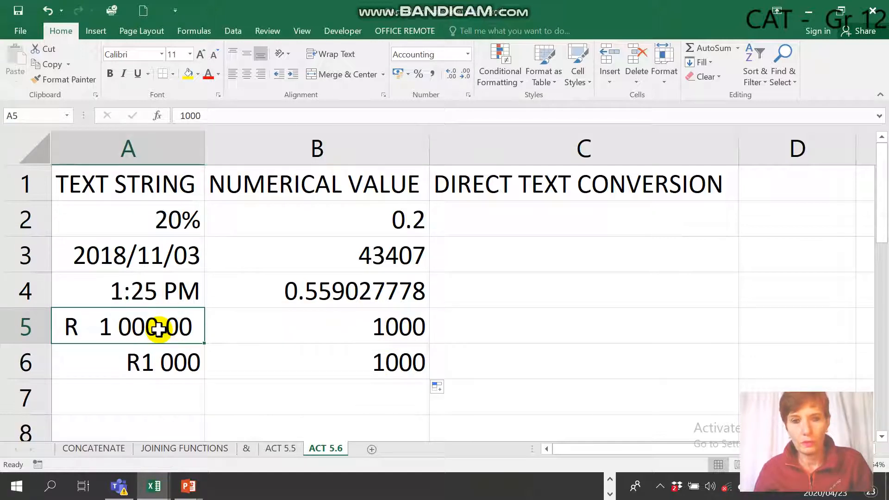
{"action": "left_click", "coordinate": [398, 337]}
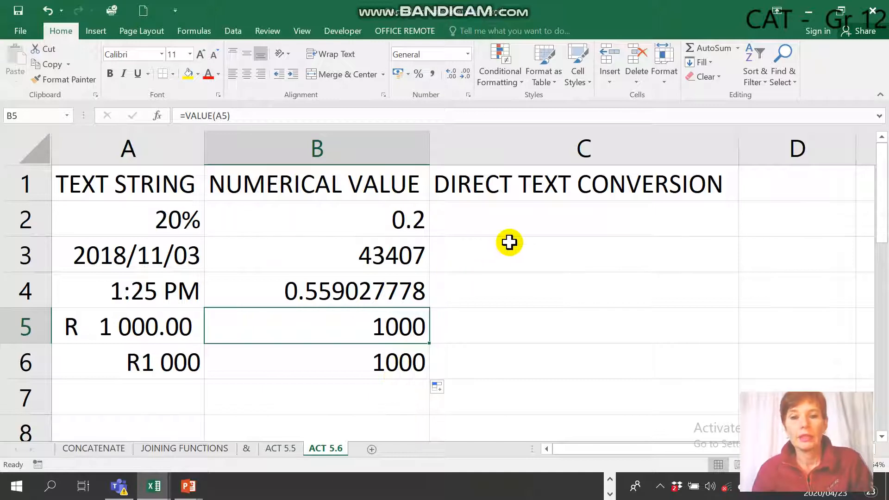
Enter the formula =VALUE("20%") in cell C2 to convert the percentage text directly
{"action": "left_click", "coordinate": [547, 223]}
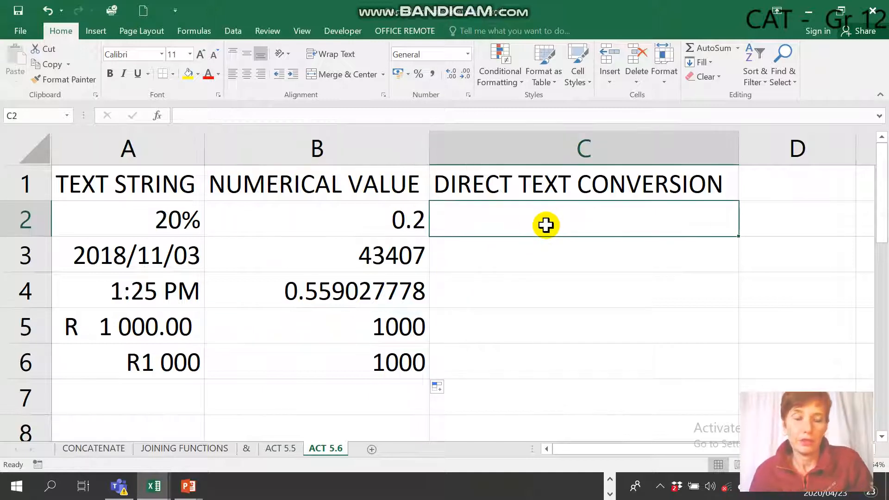
{"action": "left_click", "coordinate": [385, 224]}
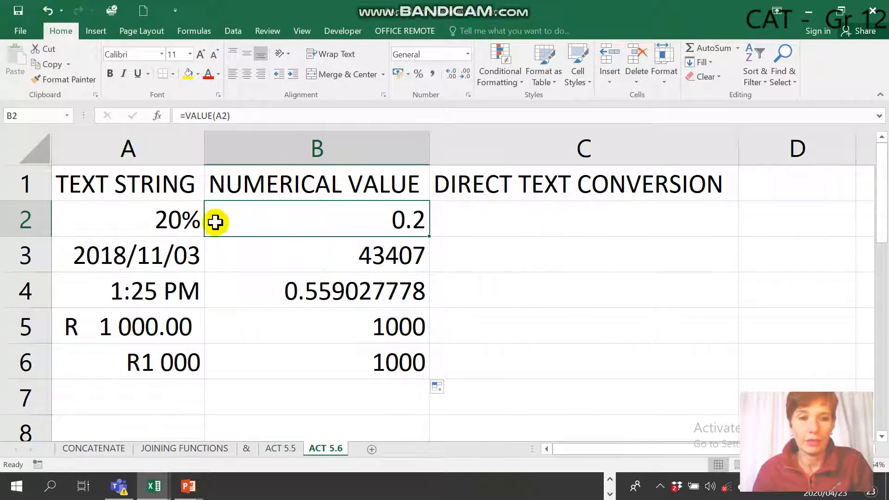
{"action": "left_click", "coordinate": [628, 229]}
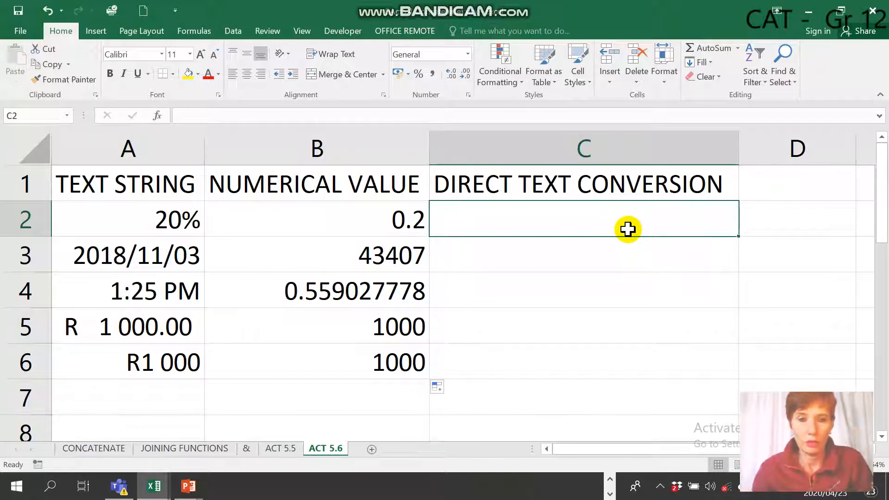
{"action": "type", "text": "="}
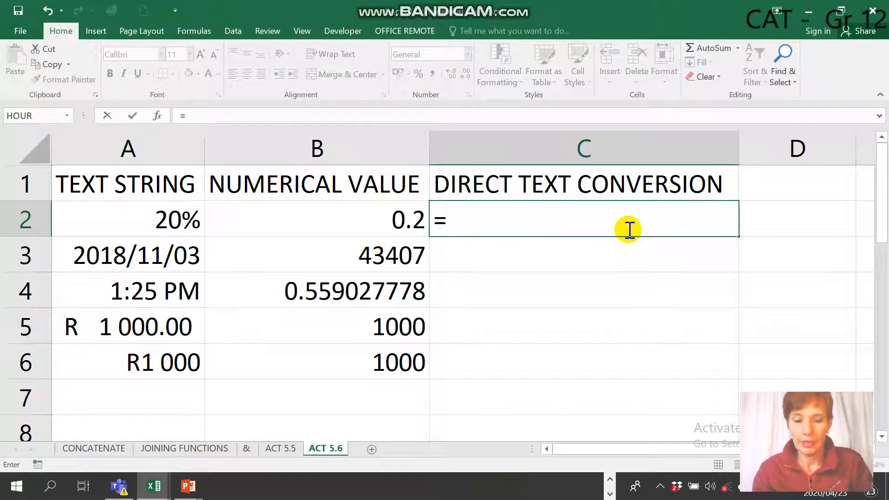
{"action": "type", "text": "VALUE"}
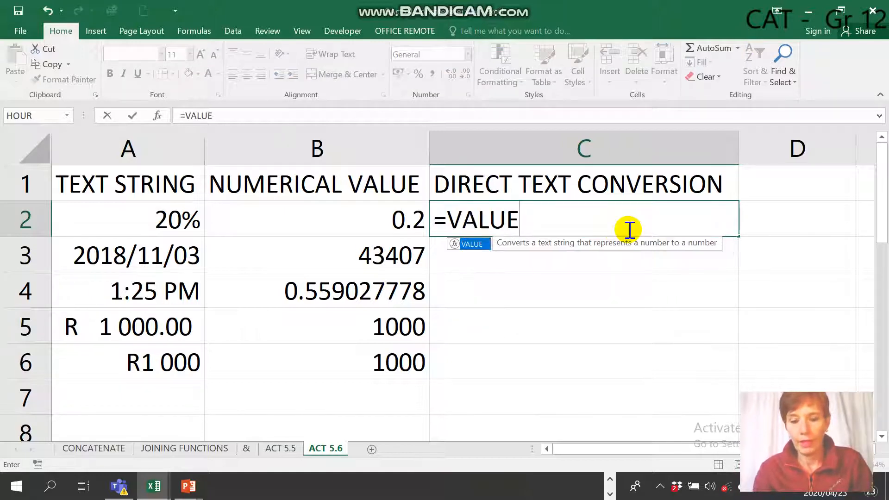
{"action": "type", "text": "("}
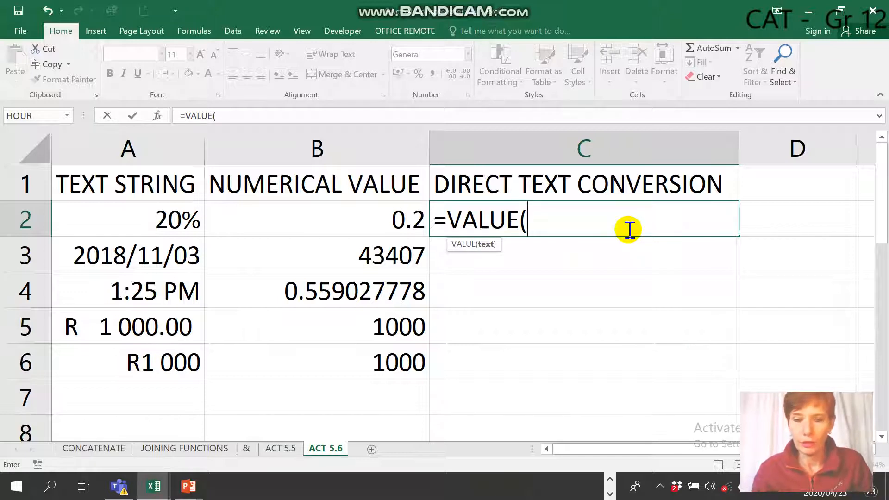
{"action": "type", "text": "\"20"}
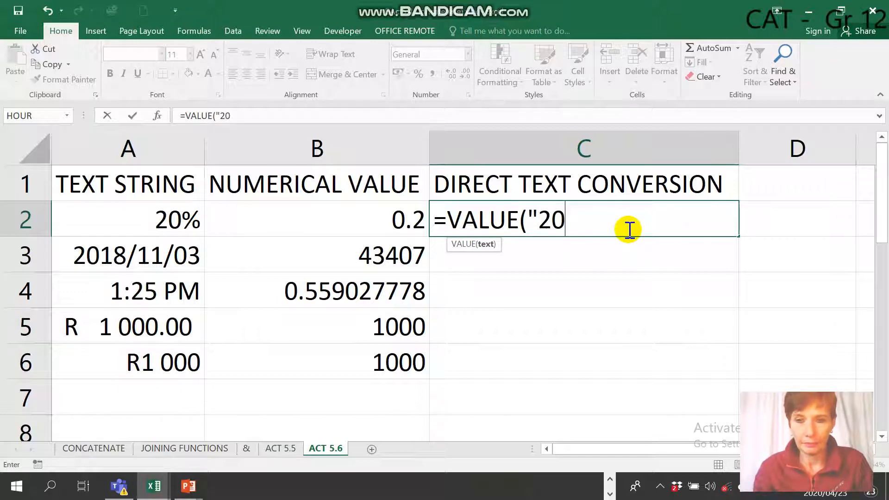
{"action": "type", "text": "%\""}
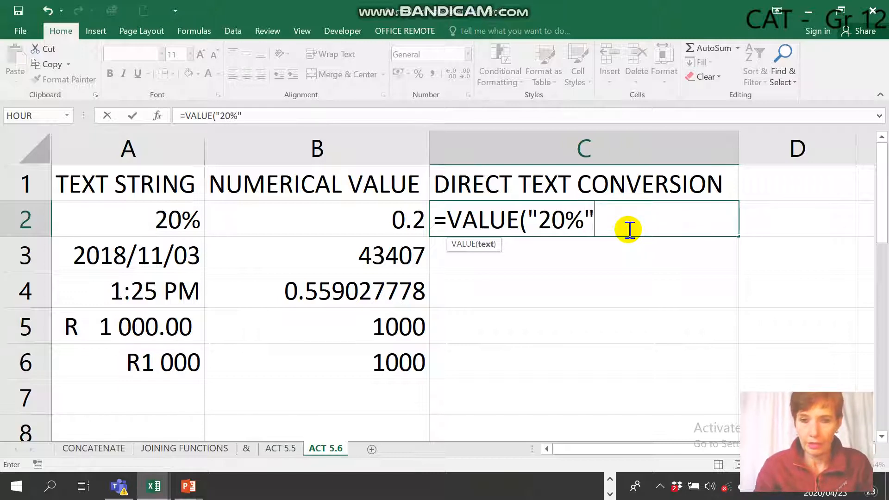
{"action": "type", "text": ")"}
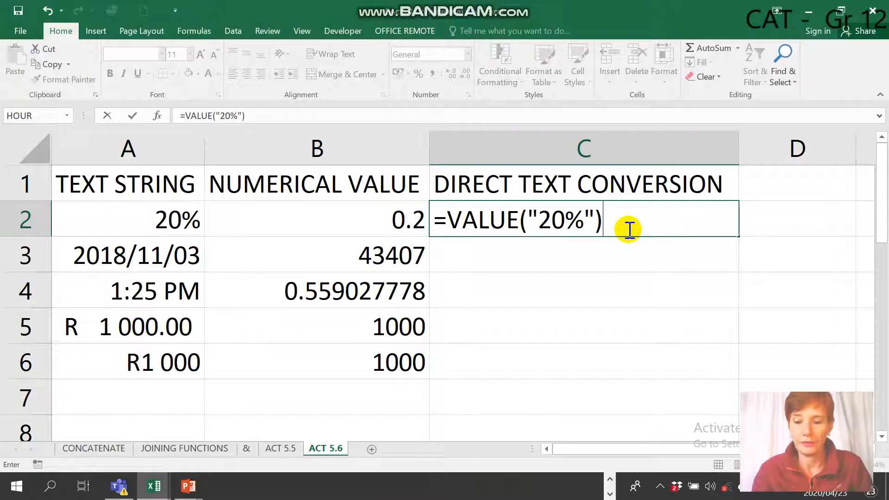
{"action": "key", "text": "Return"}
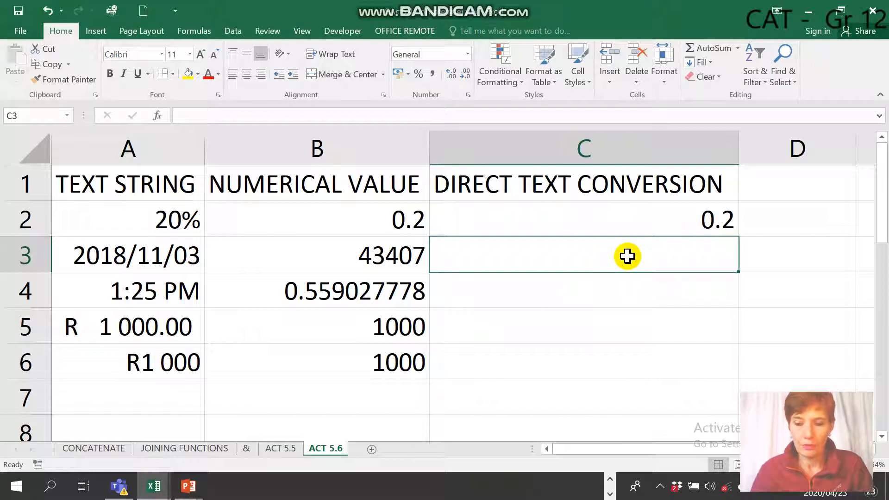
Enter the formula =VALUE(2018/11/03) in cell C3, without quotation marks around the date
{"action": "type", "text": "="}
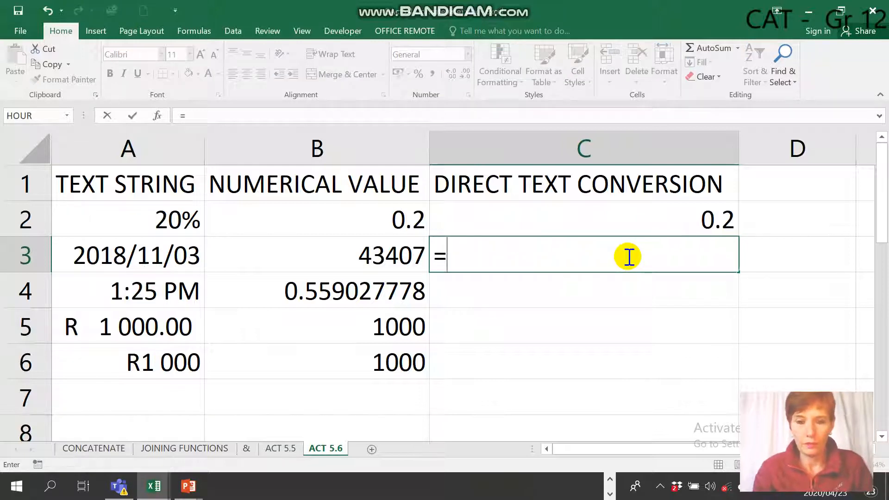
{"action": "type", "text": "VALUE("}
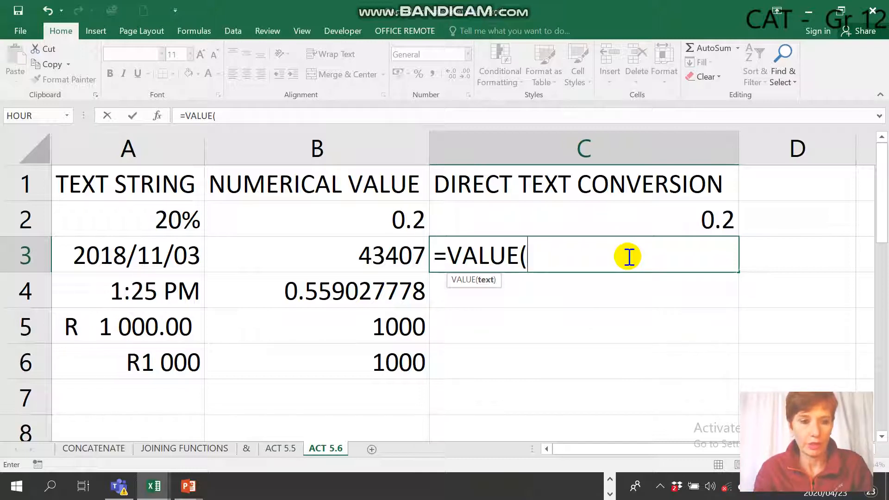
{"action": "type", "text": "201"}
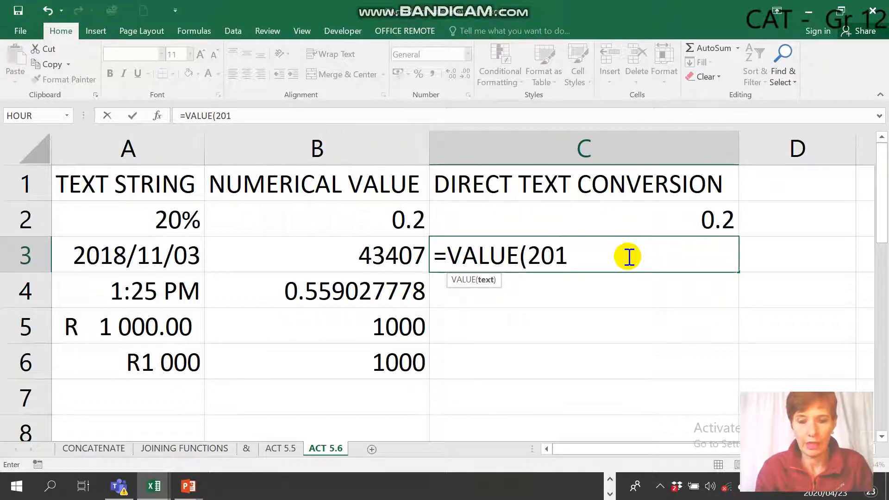
{"action": "type", "text": "8/1"}
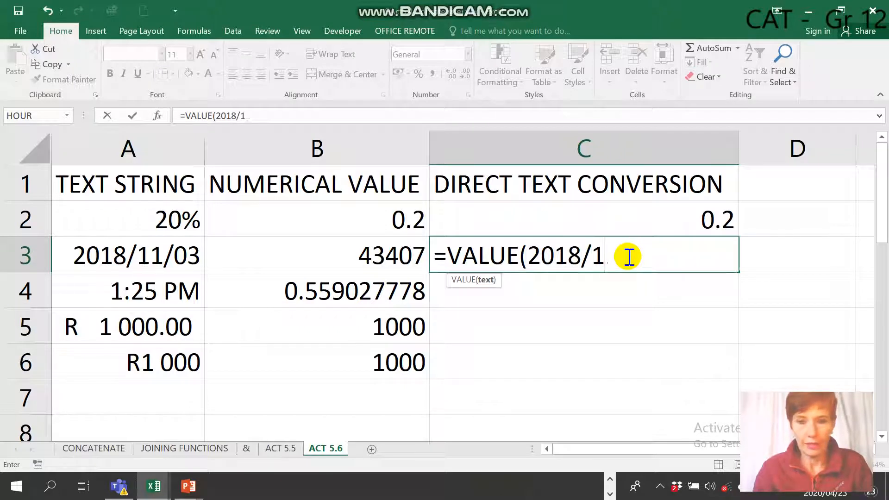
{"action": "type", "text": "1/03)"}
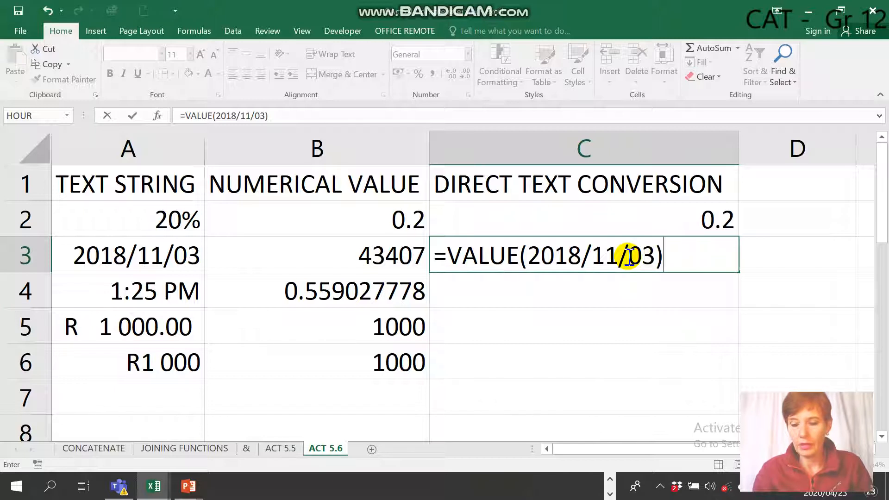
{"action": "key", "text": "Return"}
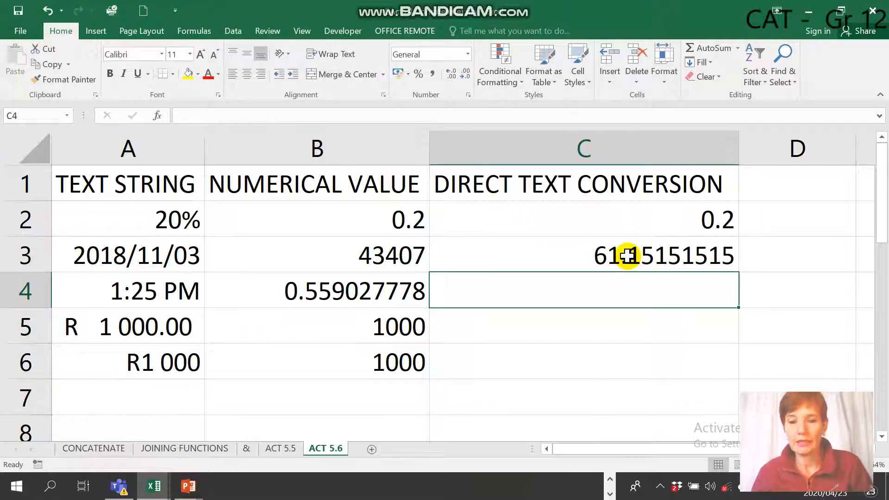
Enclose the date in cell C3's formula in quotation marks, making it =VALUE("2018/11/3")
{"action": "left_click", "coordinate": [592, 254]}
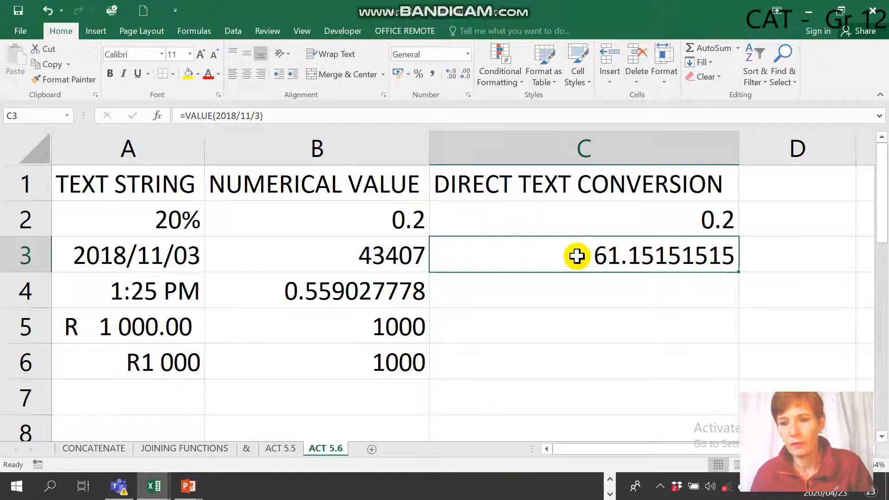
{"action": "left_click", "coordinate": [369, 264]}
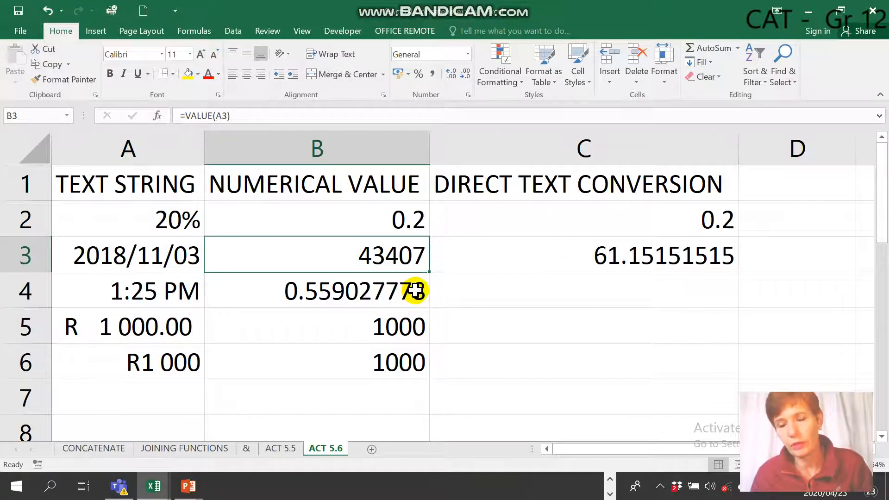
{"action": "double_click", "coordinate": [604, 261]}
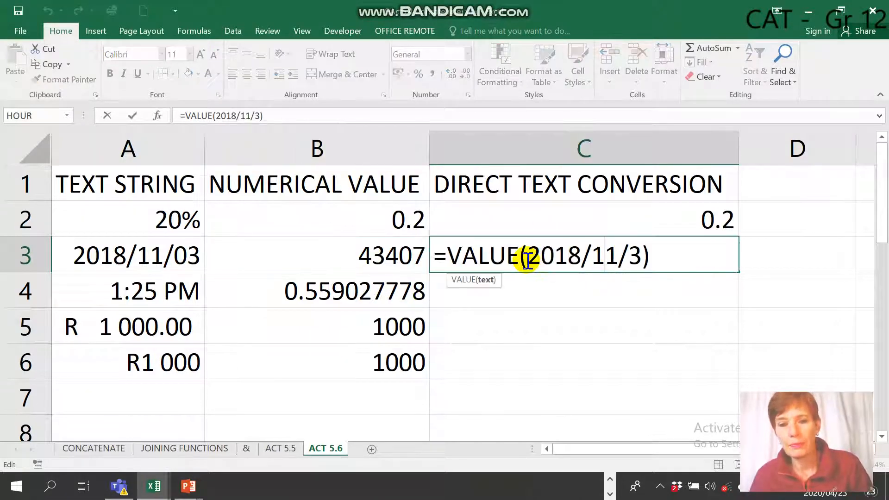
{"action": "left_click_drag", "start_coordinate": [589, 260], "coordinate": [584, 261]}
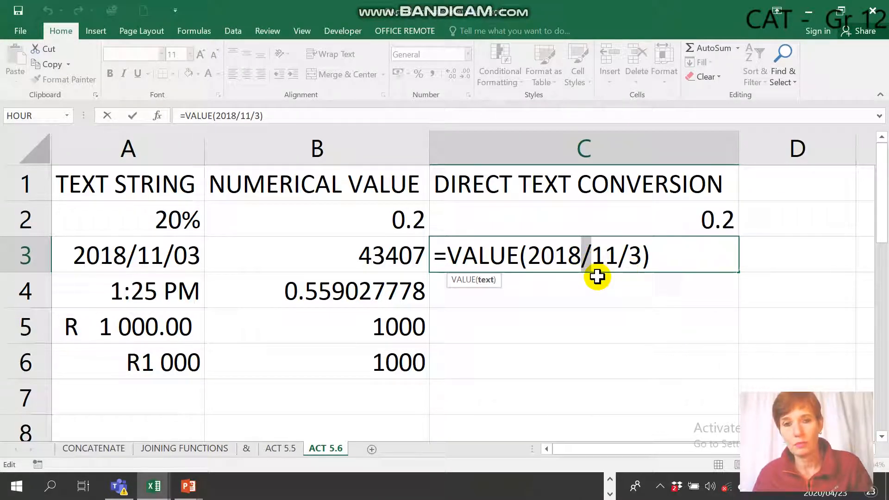
{"action": "left_click_drag", "start_coordinate": [629, 256], "coordinate": [620, 257]}
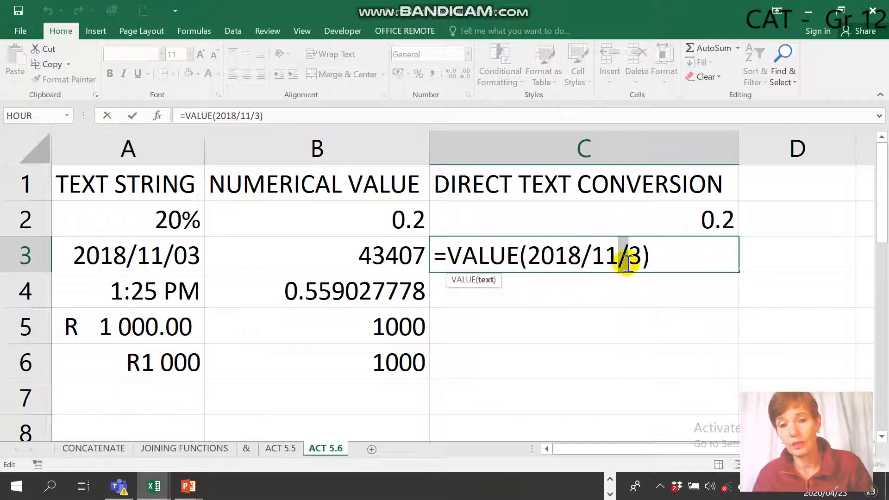
{"action": "left_click", "coordinate": [530, 254]}
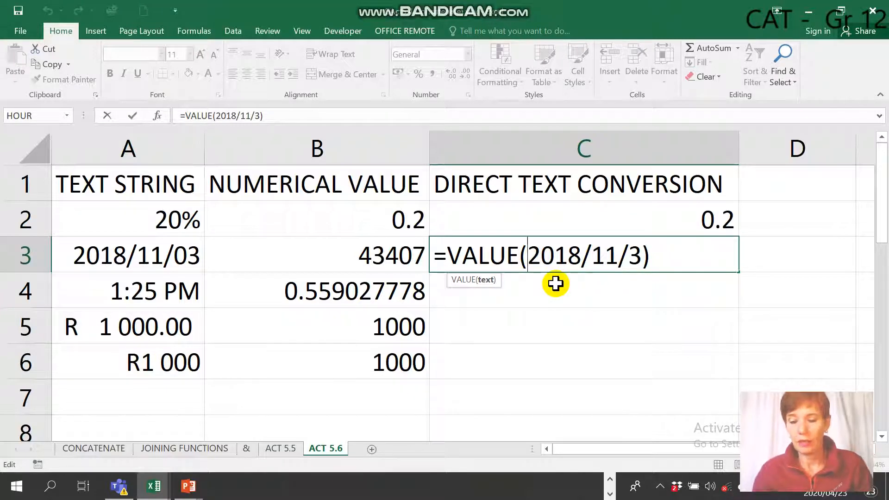
{"action": "type", "text": "\""}
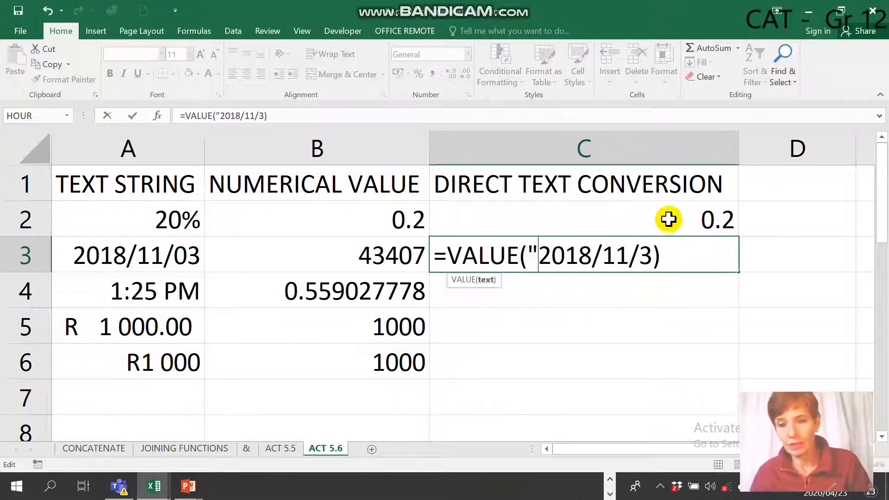
{"action": "left_click", "coordinate": [655, 255]}
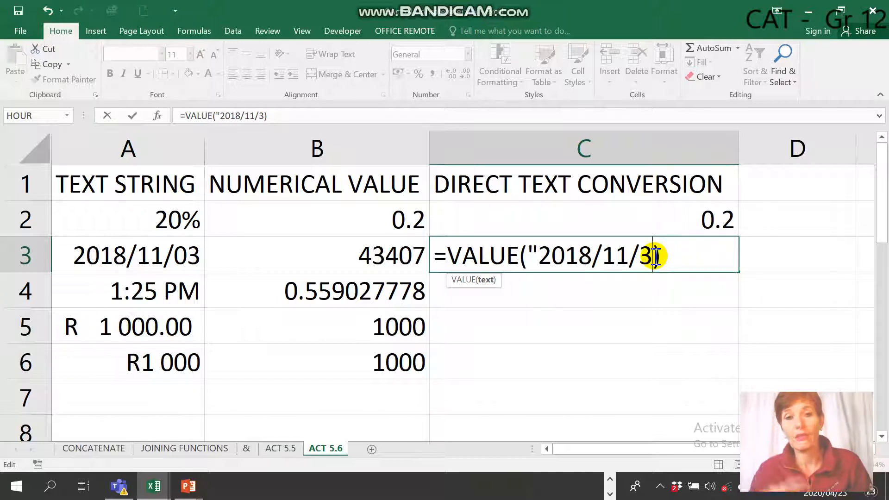
{"action": "type", "text": "\""}
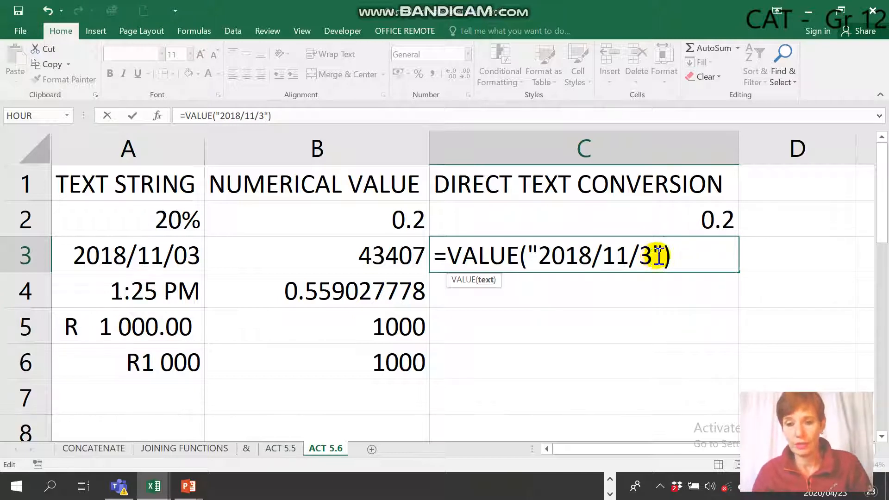
{"action": "left_click", "coordinate": [692, 252]}
{"action": "key", "text": "Return"}
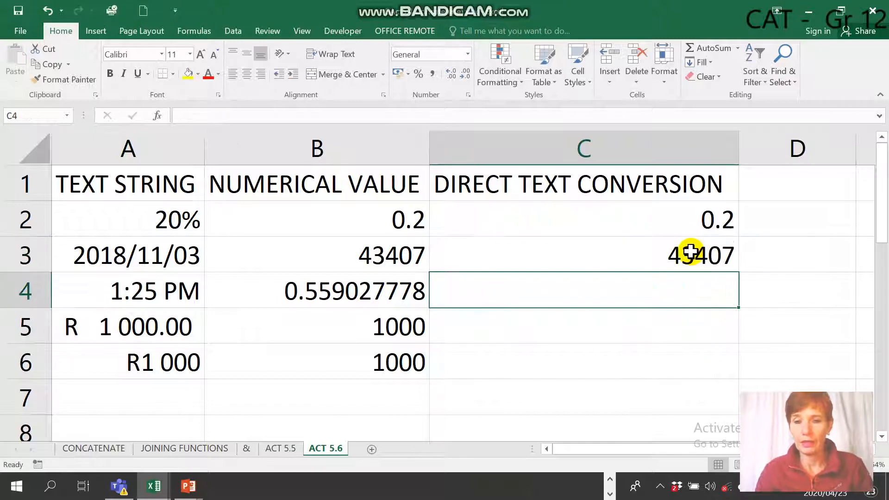
Review the direct text conversion formulas in cells C2 and C3 against the cell-reference results in column B
{"action": "left_click", "coordinate": [730, 252]}
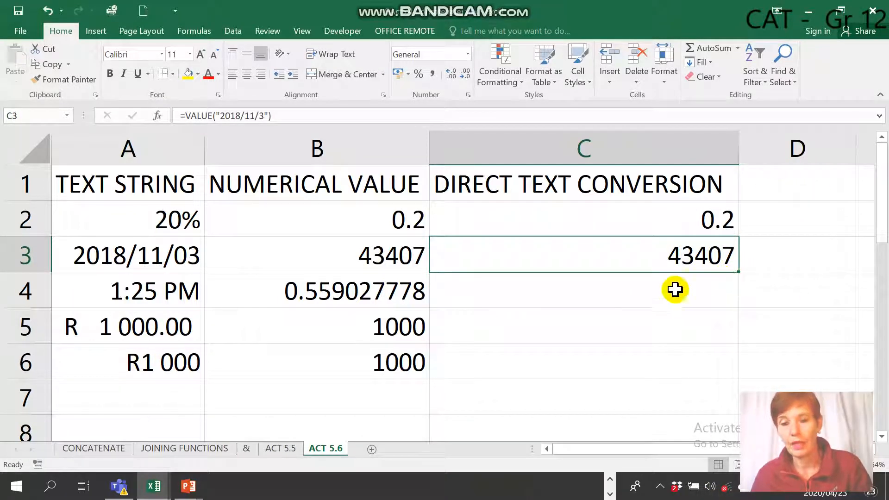
{"action": "left_click", "coordinate": [651, 296]}
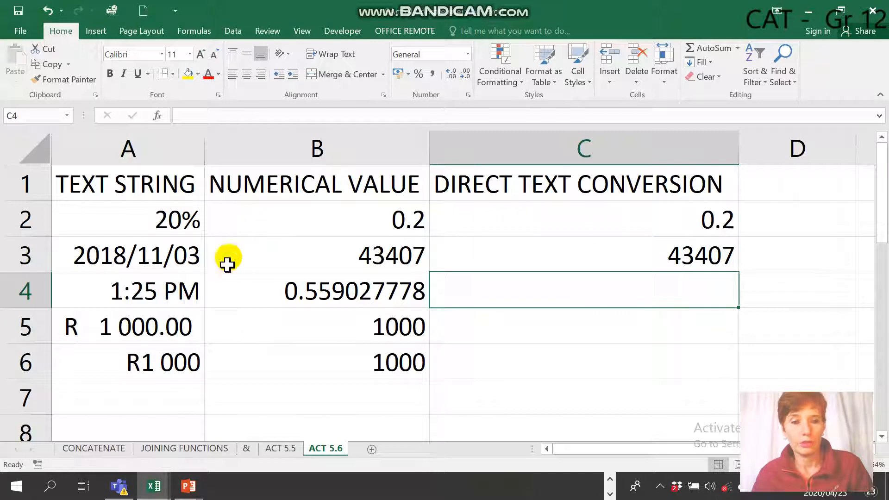
{"action": "left_click", "coordinate": [682, 226]}
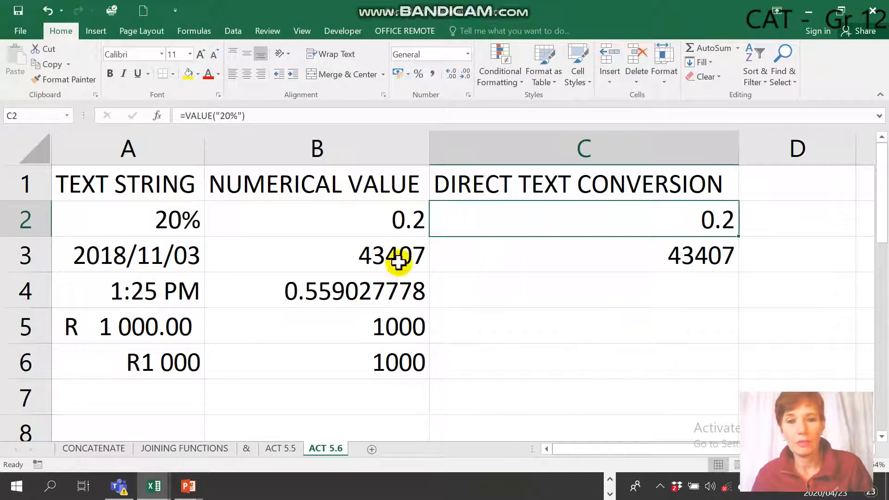
{"action": "left_click", "coordinate": [630, 254]}
{"action": "left_click", "coordinate": [693, 224]}
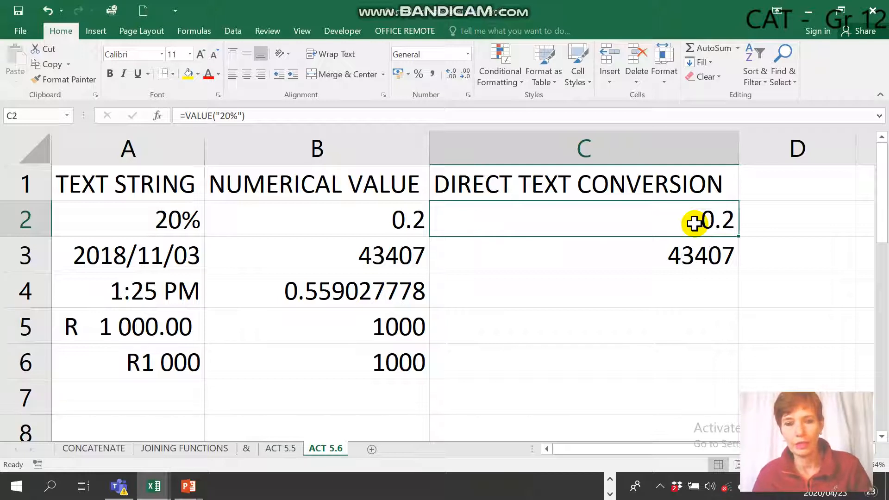
Try the word WELCOME as the text string in cell A2, check the VALUE formula in B2, and undo the entry
{"action": "left_click", "coordinate": [141, 222]}
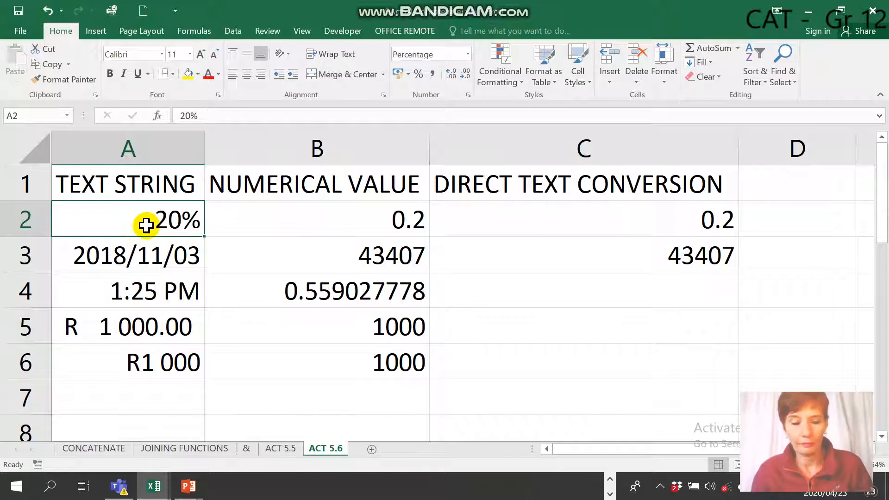
{"action": "type", "text": "wE"}
{"action": "key", "text": "BackSpace"}
{"action": "key", "text": "BackSpace"}
{"action": "type", "text": "WELCOME"}
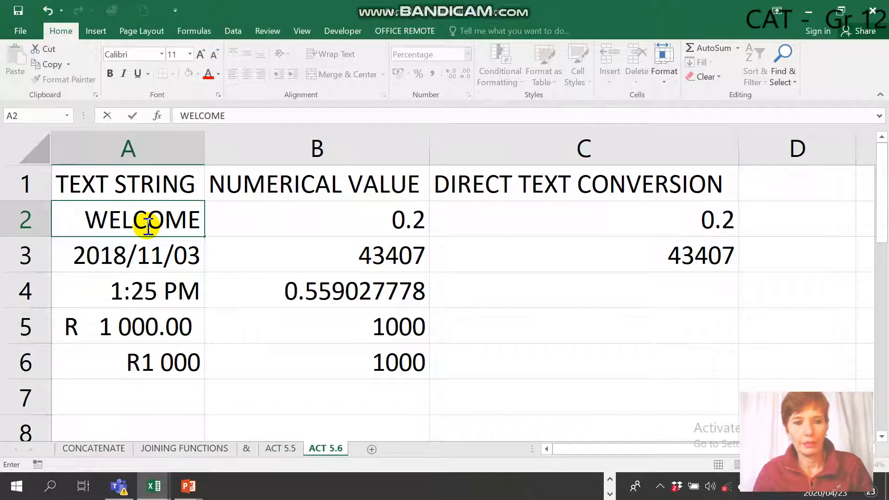
{"action": "left_click", "coordinate": [371, 253]}
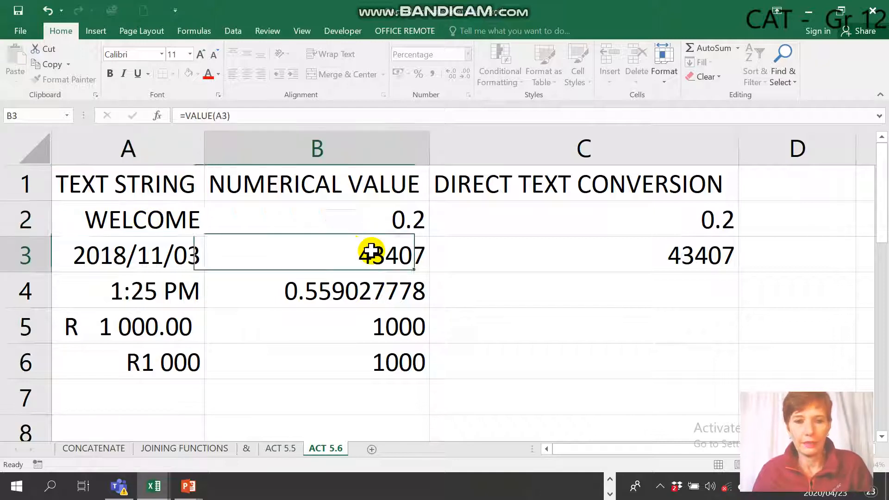
{"action": "left_click", "coordinate": [275, 217]}
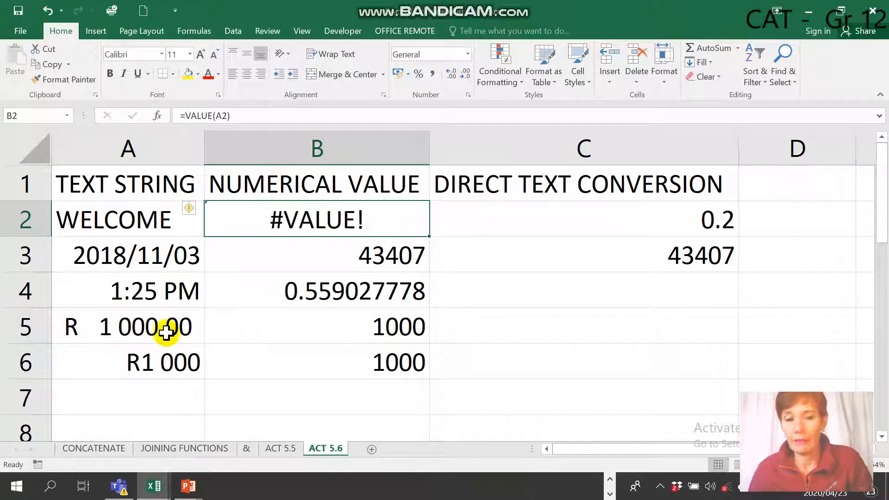
{"action": "left_click", "coordinate": [144, 344]}
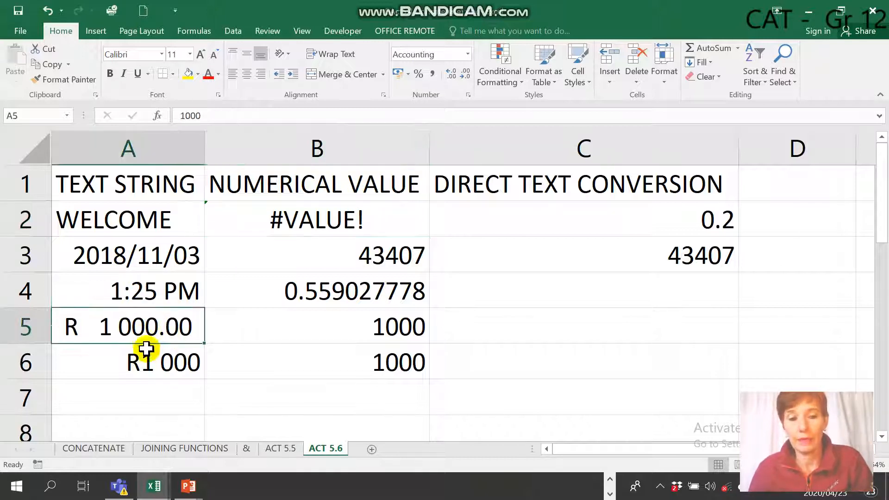
{"action": "left_click", "coordinate": [48, 10]}
Try the formula =VALUE("WELCOME") in cell C2 in place of the quoted percentage, and undo the change
{"action": "double_click", "coordinate": [704, 209]}
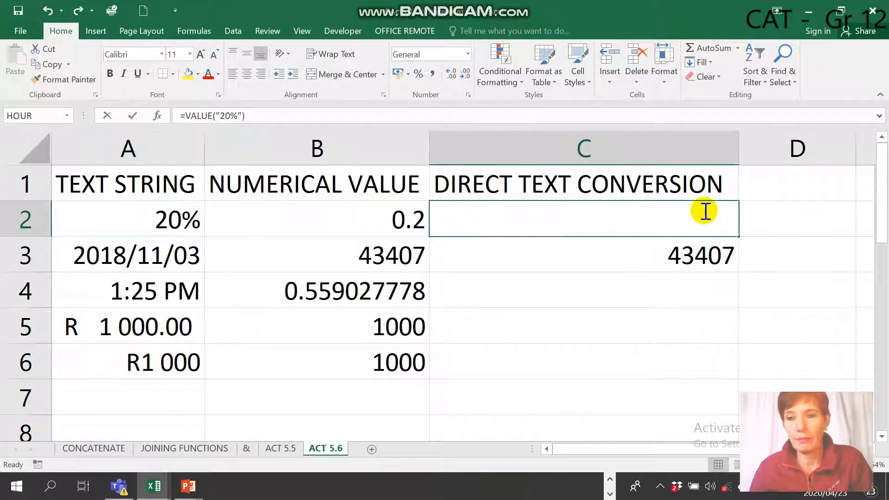
{"action": "left_click_drag", "start_coordinate": [586, 214], "coordinate": [539, 218]}
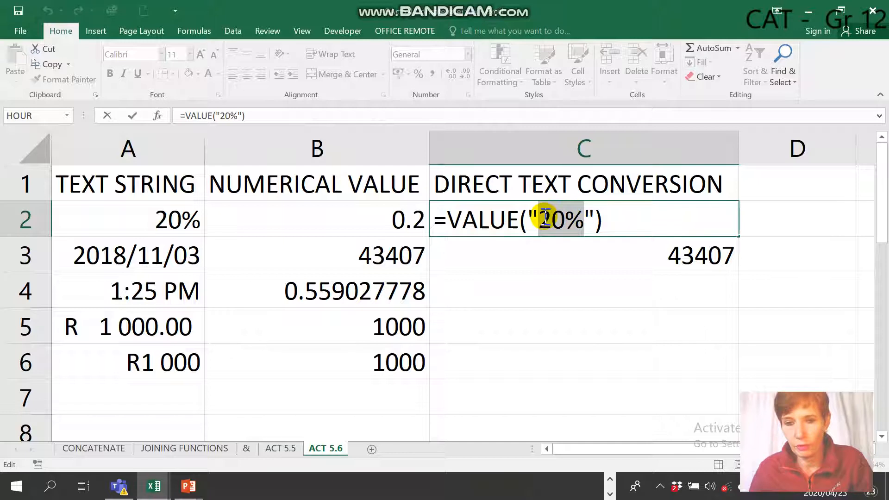
{"action": "type", "text": "WELCOME"}
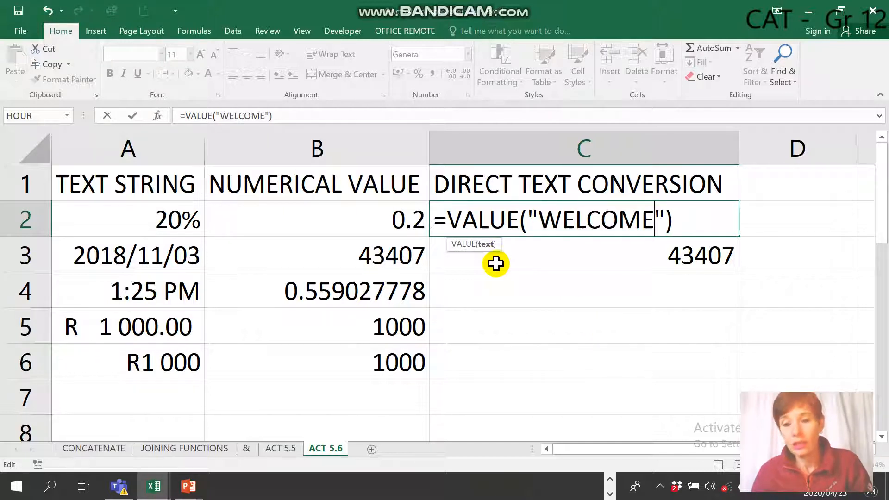
{"action": "left_click", "coordinate": [701, 221]}
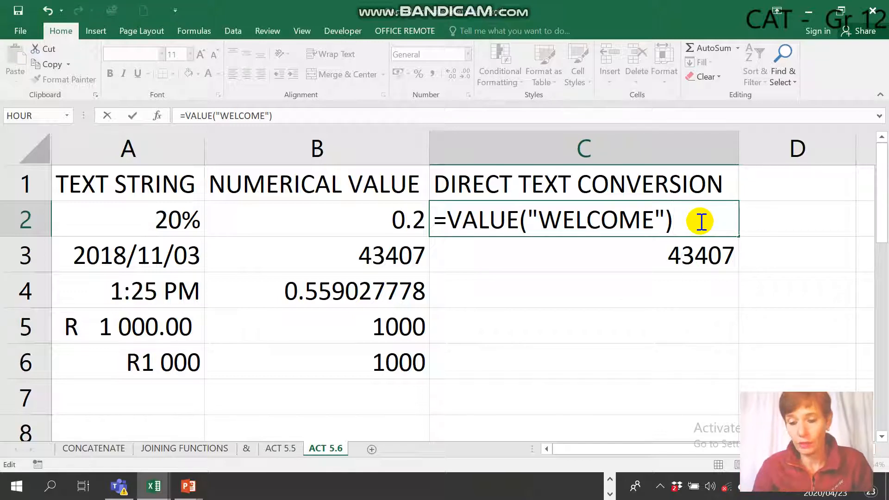
{"action": "key", "text": "Return"}
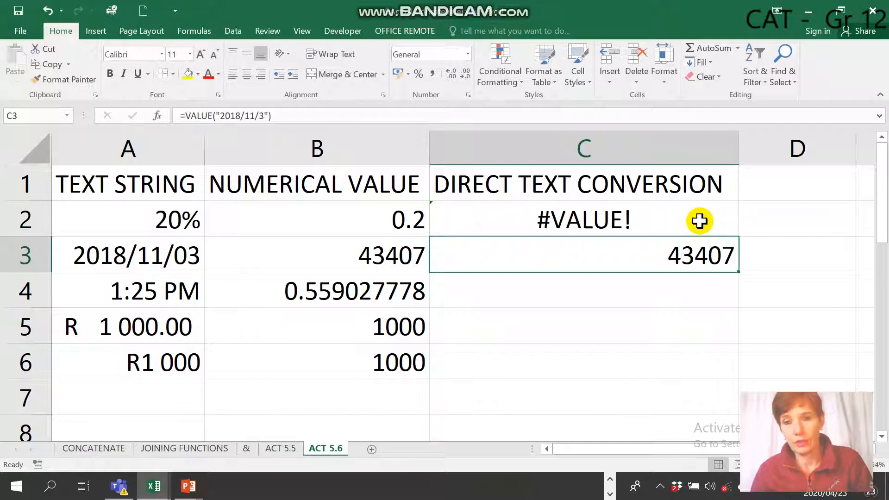
{"action": "left_click", "coordinate": [48, 10]}
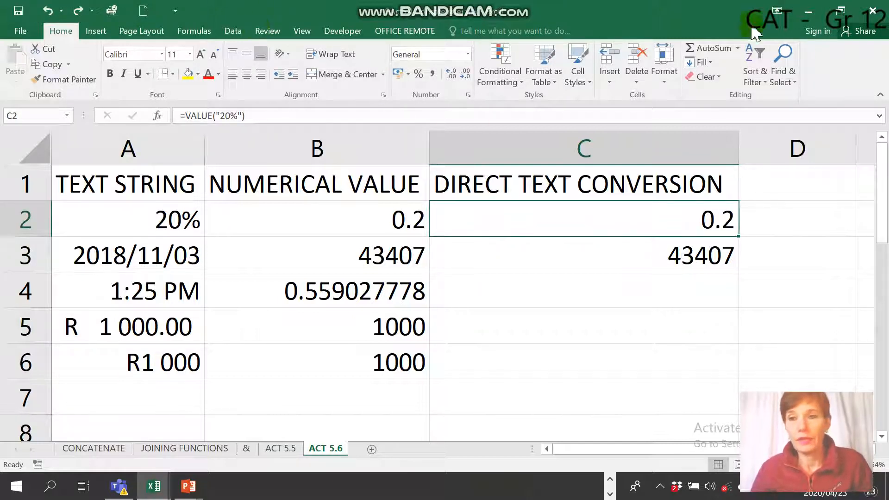
Switch from the workbook back to the PowerPoint slide showing Guided activity 5.6
{"action": "left_click", "coordinate": [810, 10]}
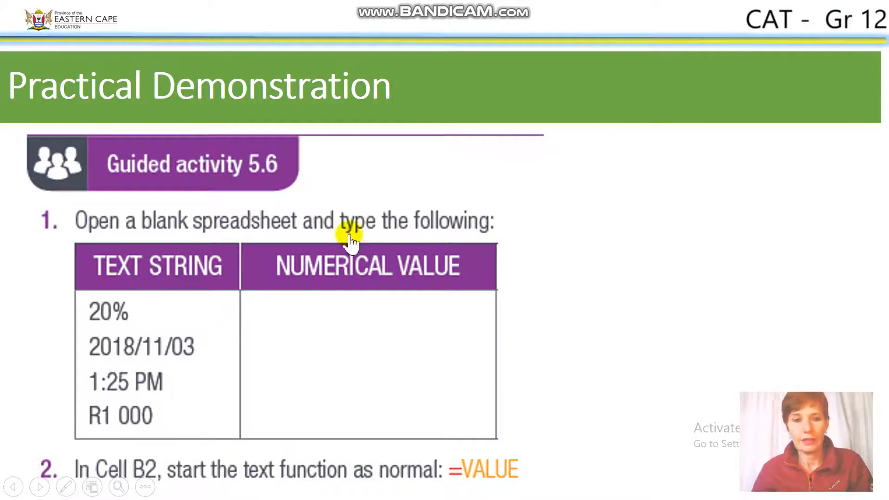
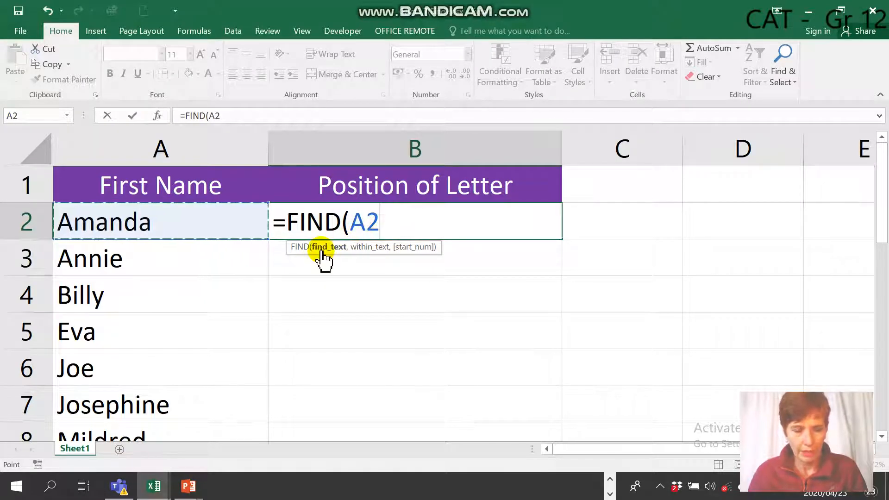
Complete the formula in cell B2 as =FIND(e,A2), with the search letter unquoted
{"action": "left_click_drag", "start_coordinate": [387, 221], "coordinate": [350, 221]}
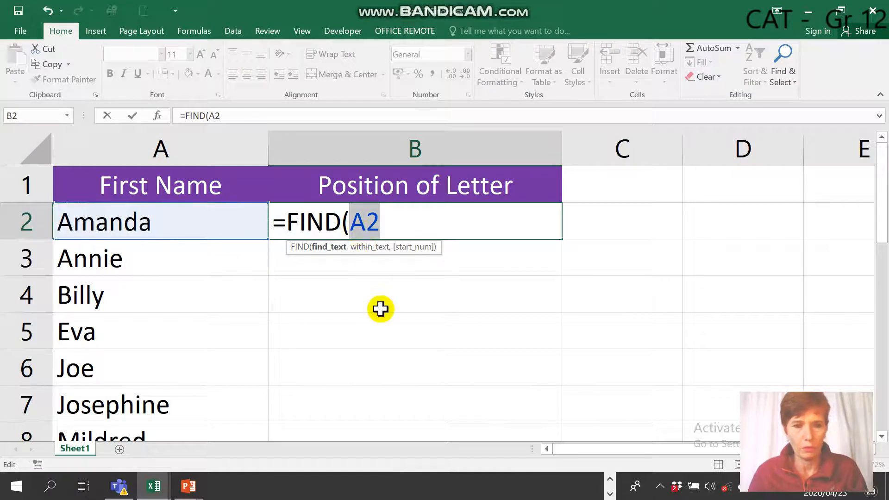
{"action": "type", "text": "e"}
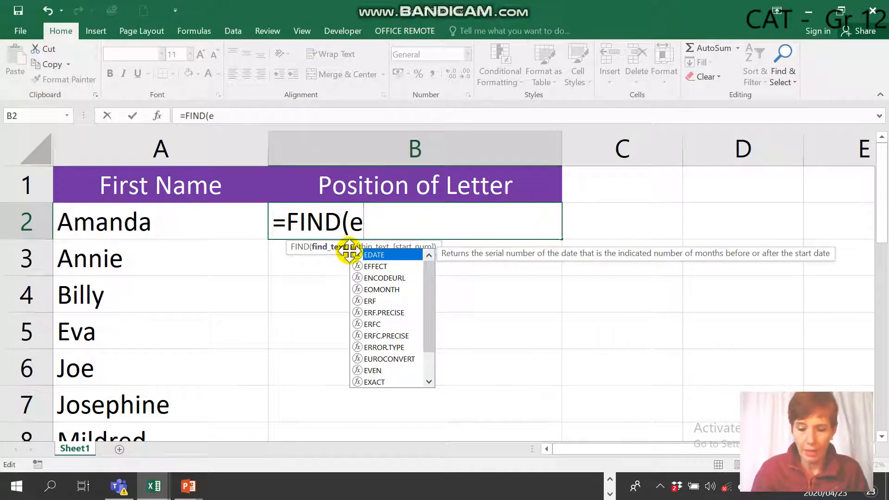
{"action": "type", "text": ","}
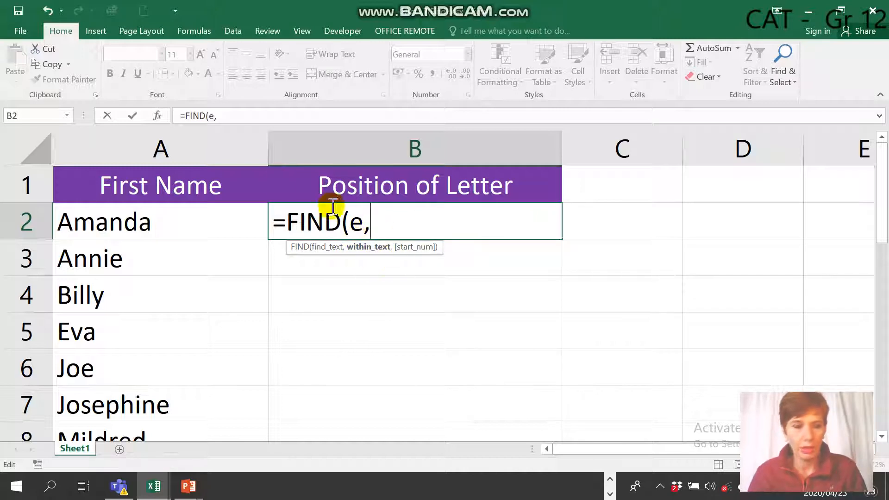
{"action": "left_click", "coordinate": [97, 219]}
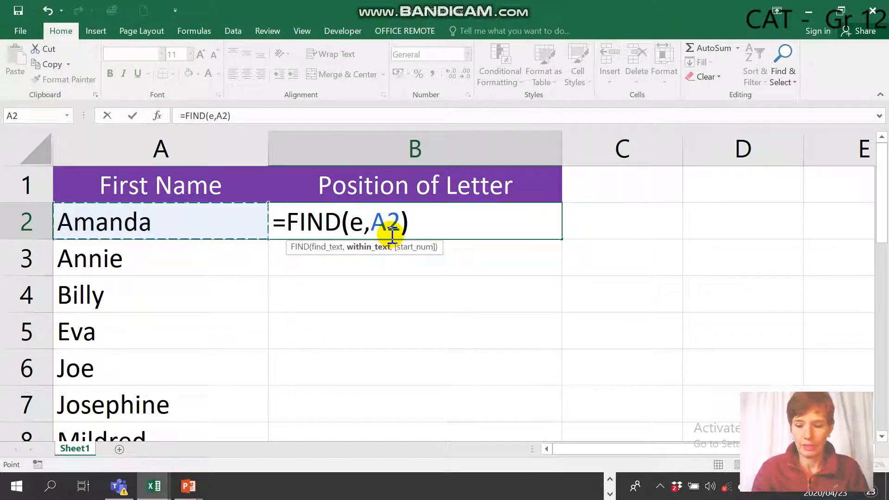
{"action": "key", "text": "Return"}
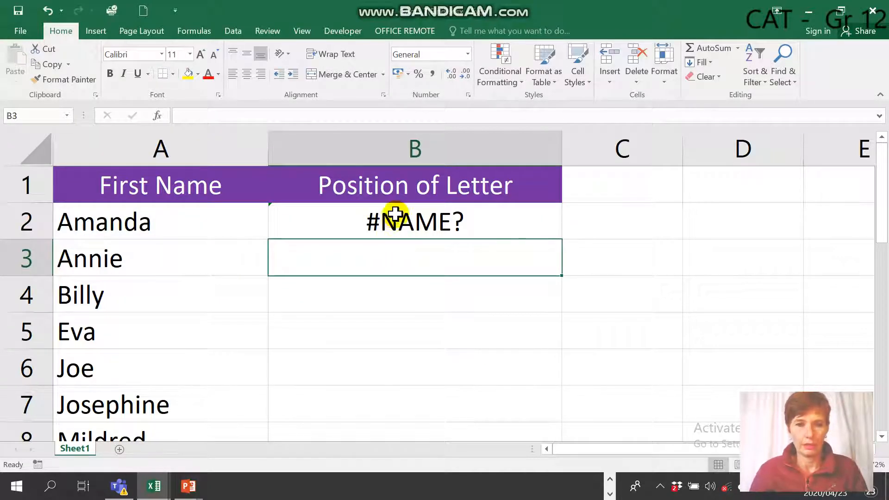
Copy the FIND formula from cell B2 down to B3 and inspect the copied formula
{"action": "left_click", "coordinate": [395, 214]}
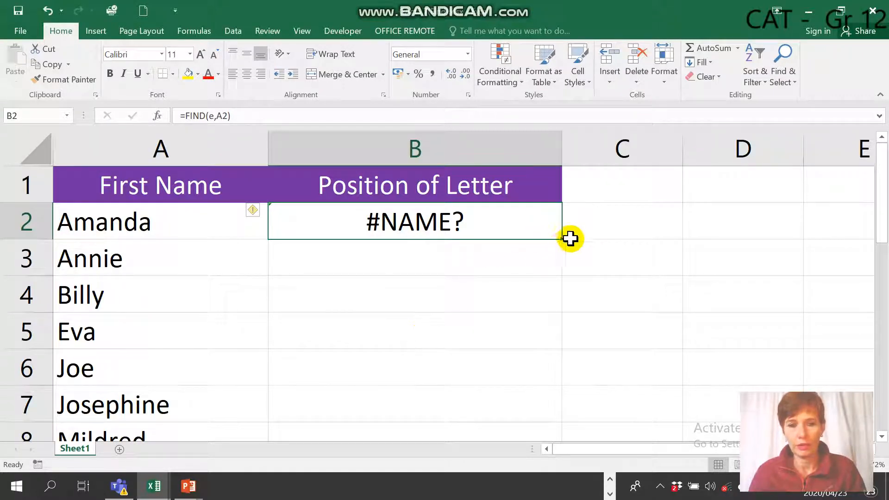
{"action": "left_click_drag", "start_coordinate": [560, 238], "coordinate": [561, 271]}
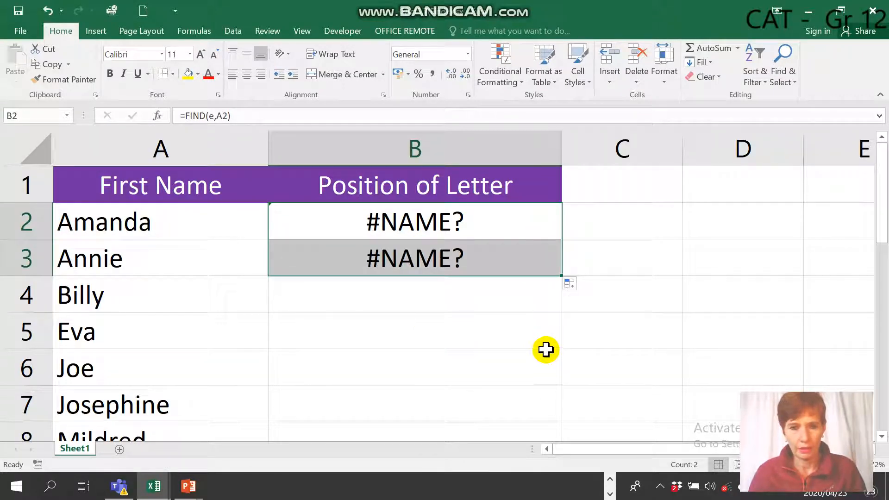
{"action": "left_click", "coordinate": [466, 258]}
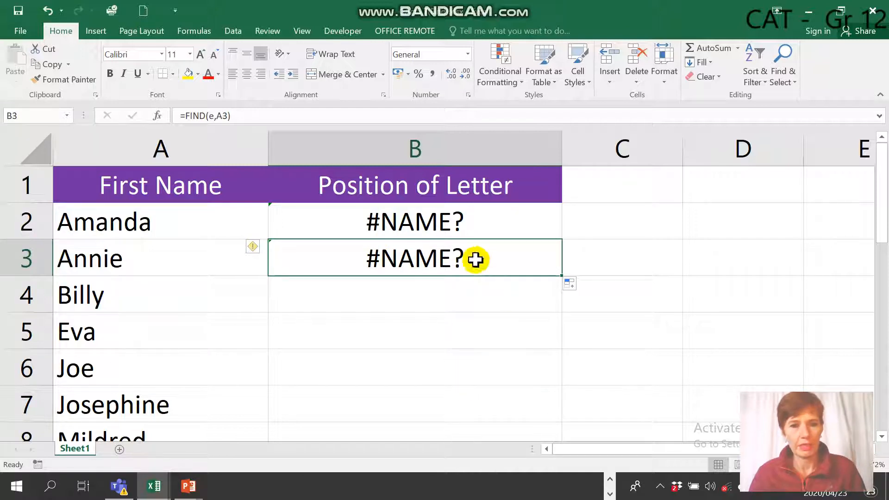
Enclose the search letter in cell B2's formula in quotation marks, making it =FIND("e",A2)
{"action": "double_click", "coordinate": [449, 224]}
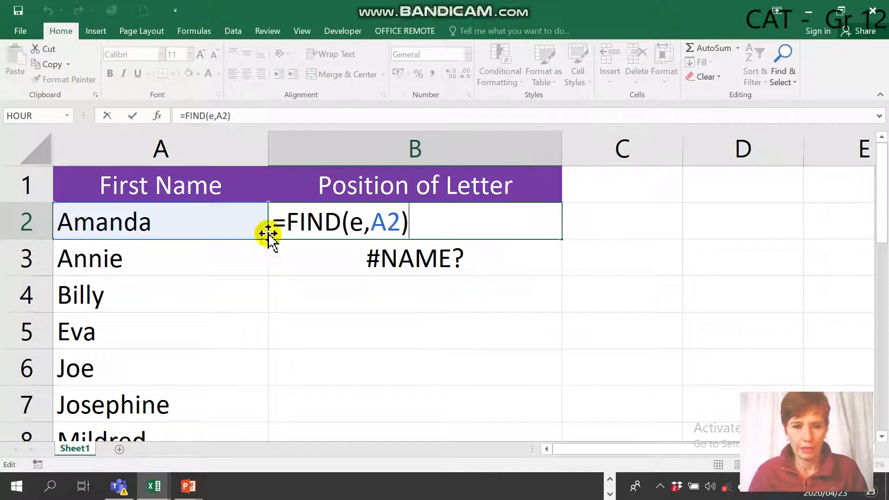
{"action": "left_click", "coordinate": [352, 220]}
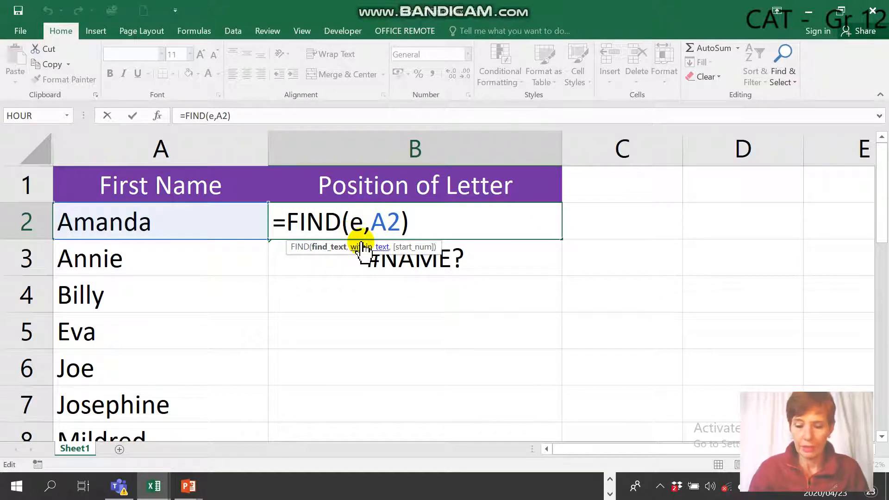
{"action": "type", "text": "\""}
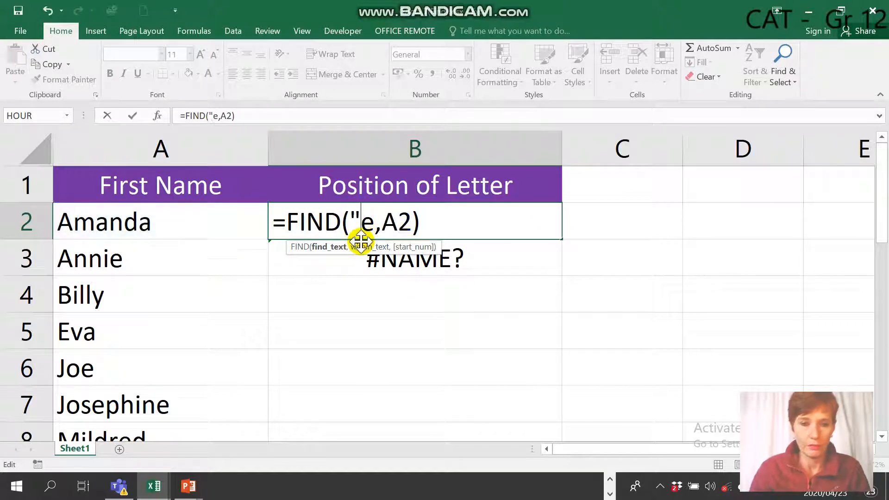
{"action": "left_click", "coordinate": [374, 219]}
{"action": "type", "text": "\""}
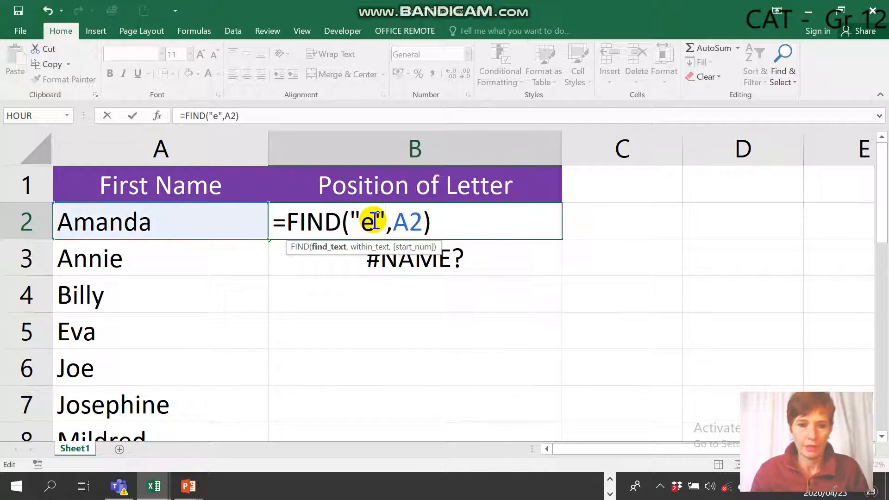
{"action": "left_click", "coordinate": [469, 225]}
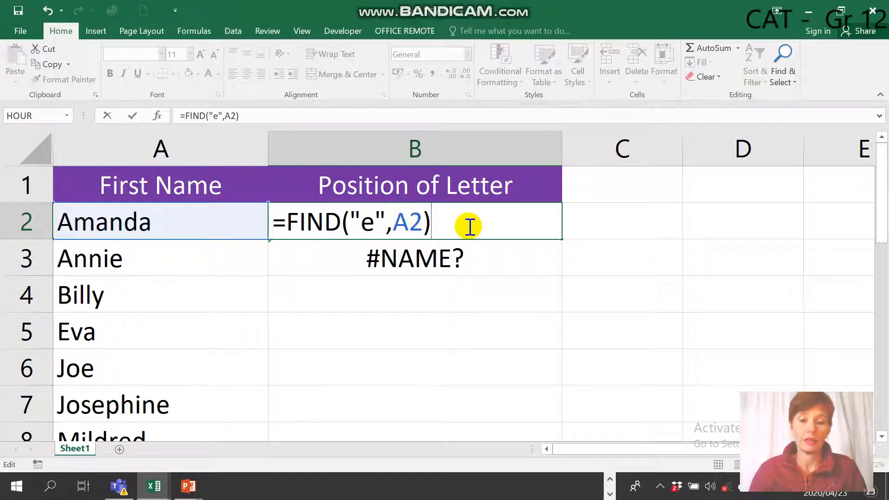
{"action": "key", "text": "Return"}
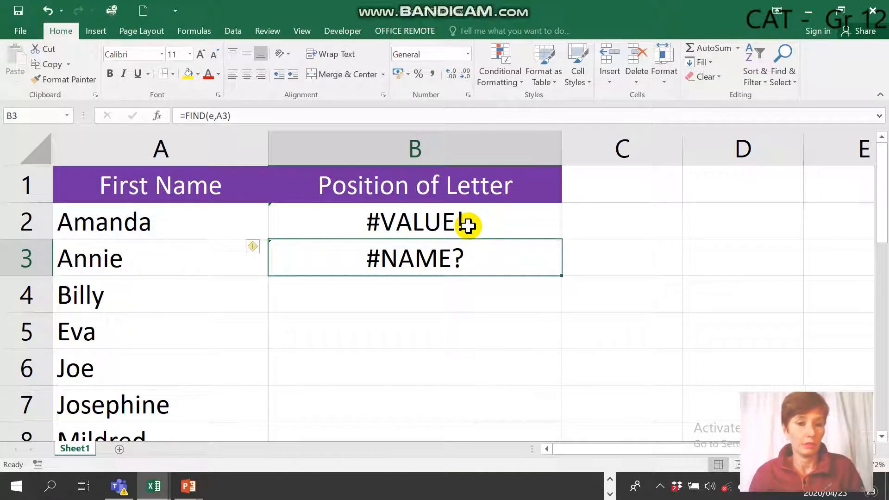
Fill the corrected FIND formula from cell B2 down to B7 and check the formula in B3
{"action": "left_click", "coordinate": [461, 222]}
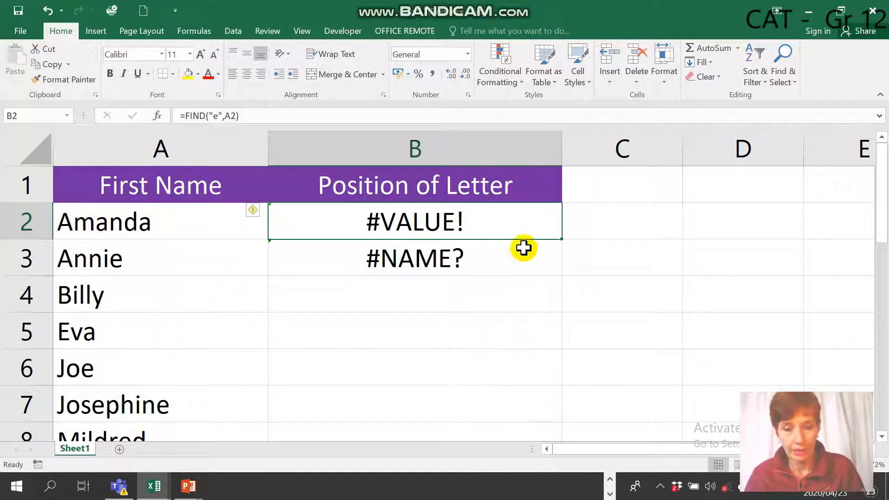
{"action": "left_click_drag", "start_coordinate": [561, 239], "coordinate": [558, 405]}
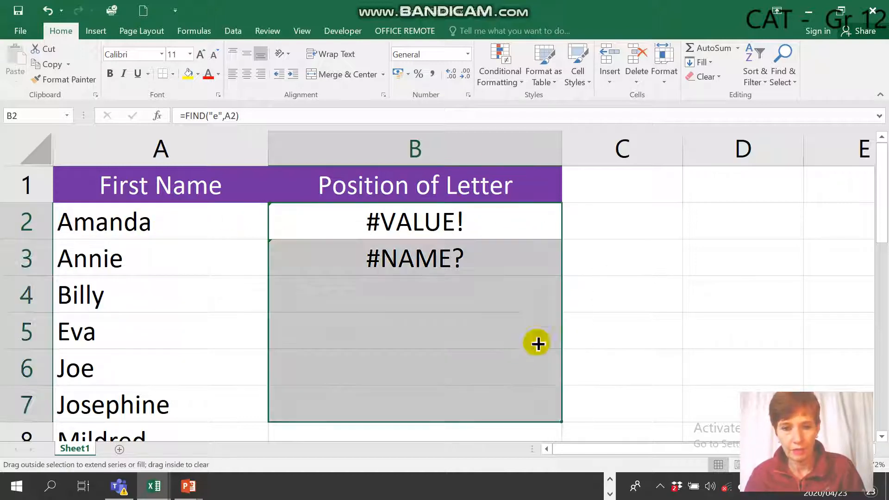
{"action": "left_click", "coordinate": [488, 259]}
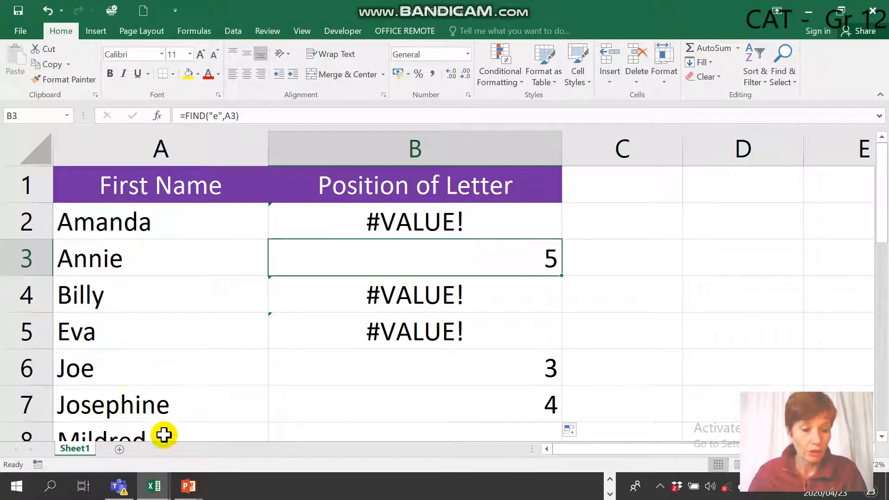
Fill the FIND formula from cell B7 down to B11 for the remaining first names
{"action": "left_click_drag", "start_coordinate": [874, 210], "coordinate": [875, 280]}
{"action": "left_click", "coordinate": [537, 228]}
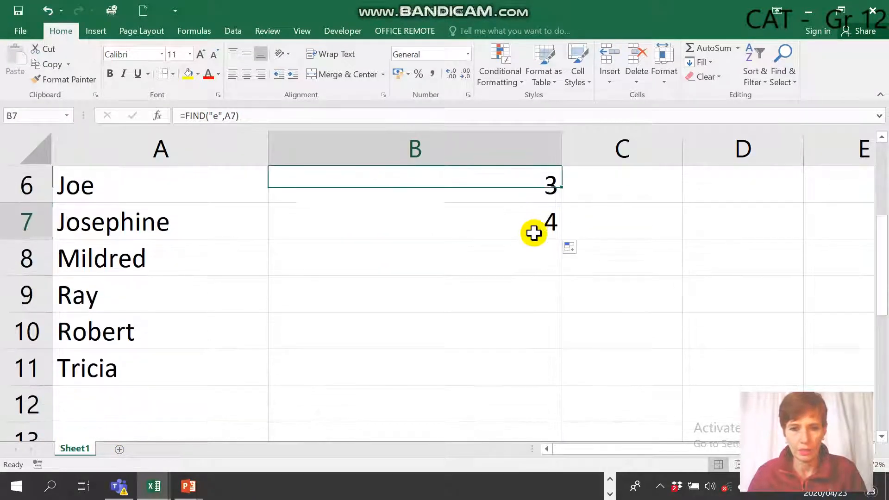
{"action": "left_click_drag", "start_coordinate": [563, 243], "coordinate": [558, 378]}
Examine the FIND formula in cell B7, focusing on its quoted search-letter argument
{"action": "left_click", "coordinate": [504, 214]}
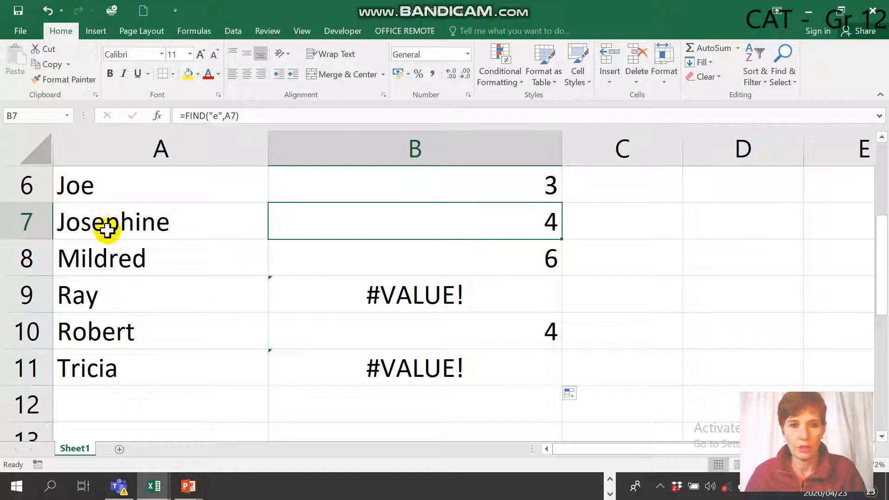
{"action": "double_click", "coordinate": [410, 222]}
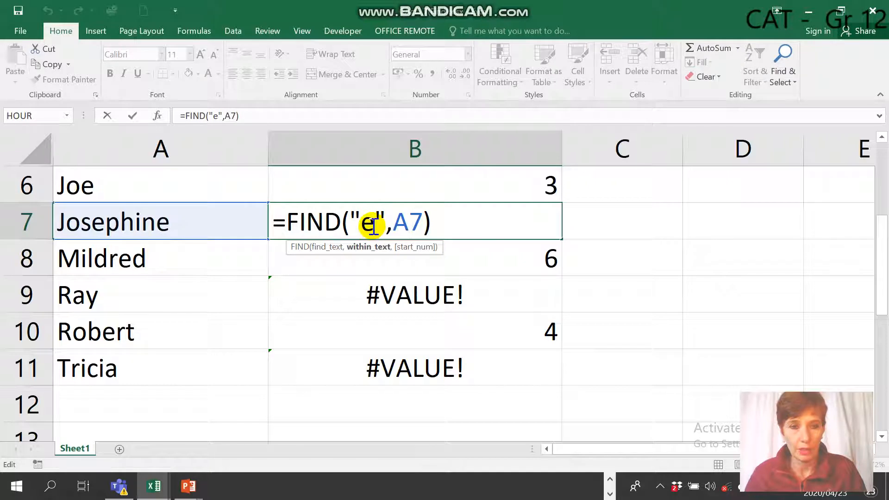
{"action": "left_click_drag", "start_coordinate": [352, 216], "coordinate": [388, 217]}
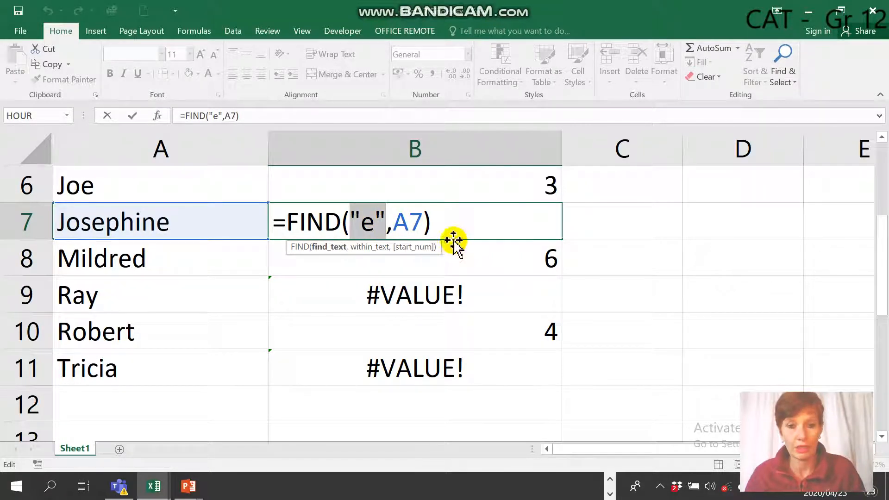
{"action": "key", "text": "End"}
{"action": "key", "text": "Return"}
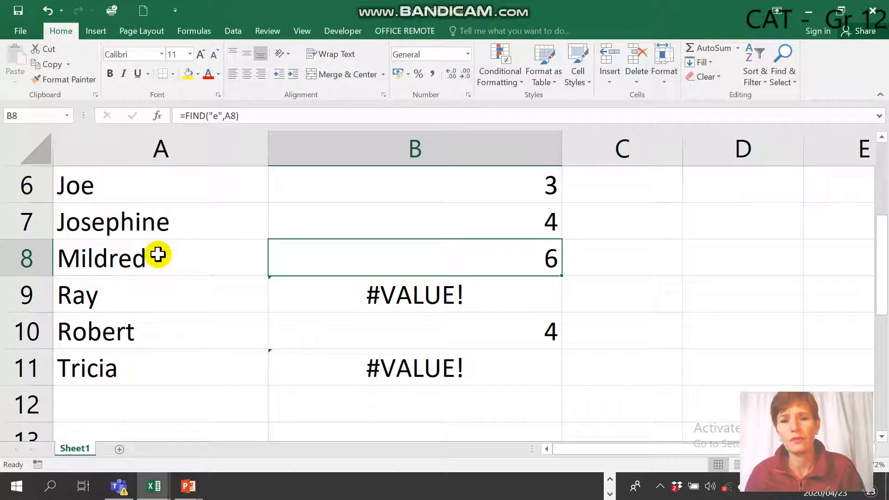
Add a start position of 5 to the formula in cell B7, making it =FIND("e",A7,5)
{"action": "left_click", "coordinate": [531, 224]}
{"action": "double_click", "coordinate": [531, 224]}
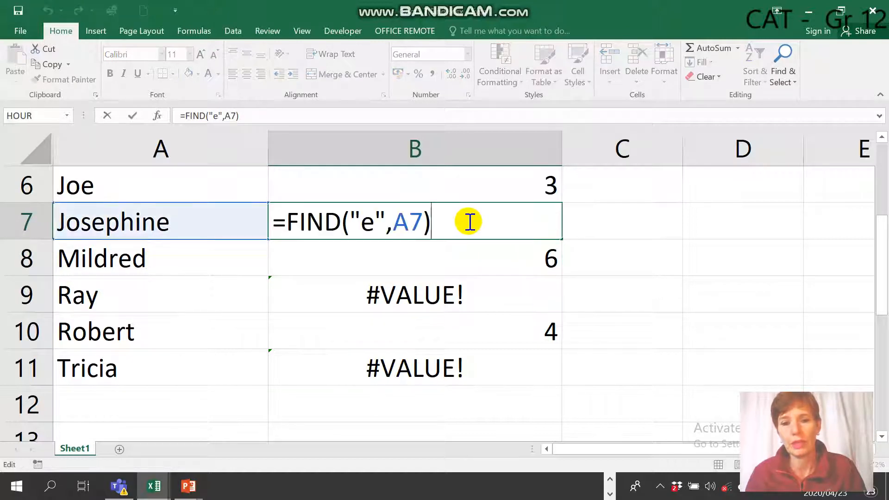
{"action": "left_click", "coordinate": [424, 222]}
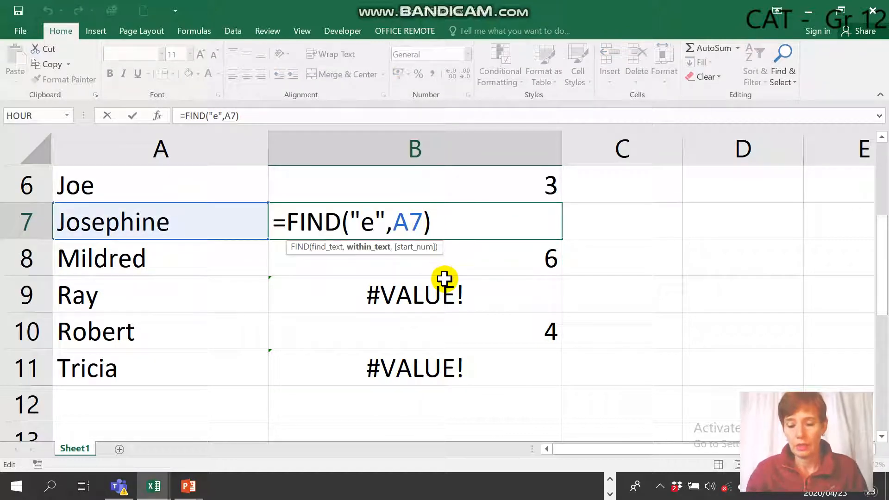
{"action": "type", "text": ",5"}
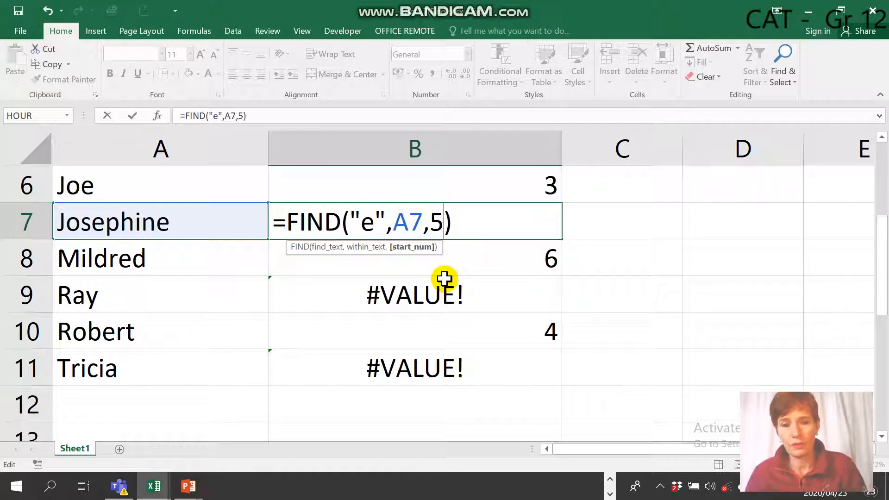
{"action": "left_click", "coordinate": [462, 219]}
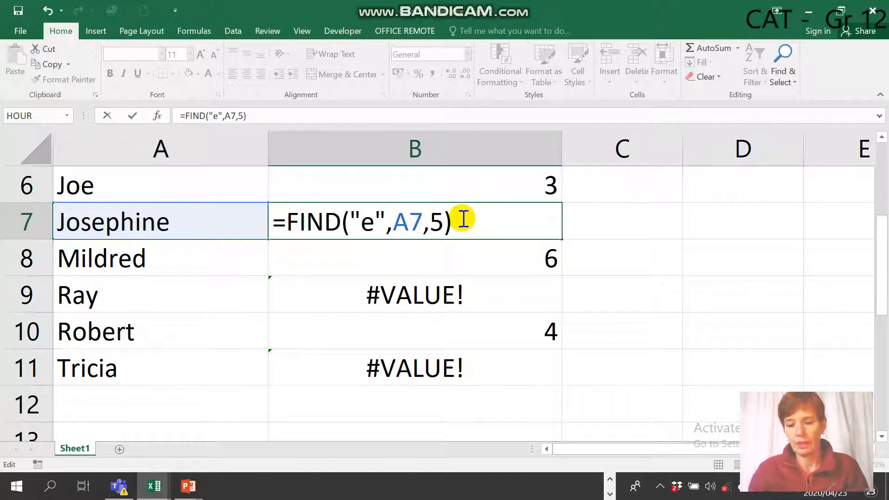
{"action": "key", "text": "Return"}
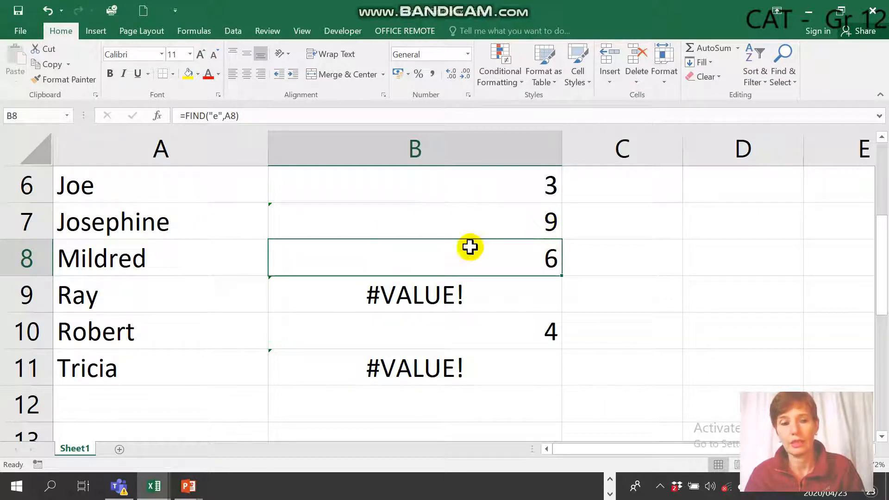
Review the start position in cell B7's formula and inspect cells B9 and B11
{"action": "left_click", "coordinate": [498, 226]}
{"action": "double_click", "coordinate": [498, 226]}
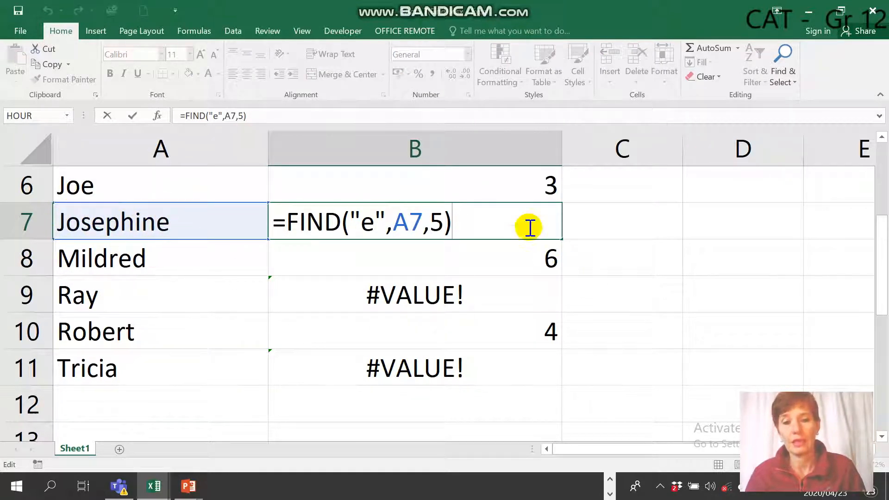
{"action": "key", "text": "Return"}
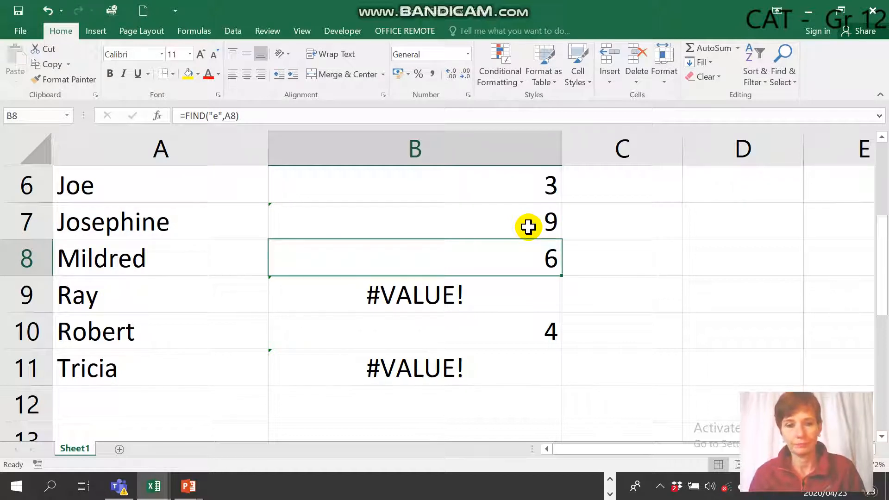
{"action": "left_click", "coordinate": [527, 218]}
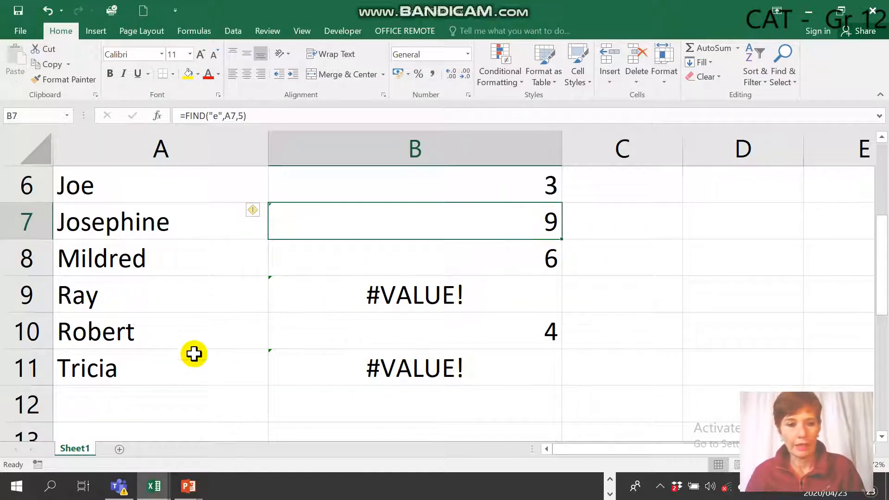
{"action": "left_click", "coordinate": [383, 294]}
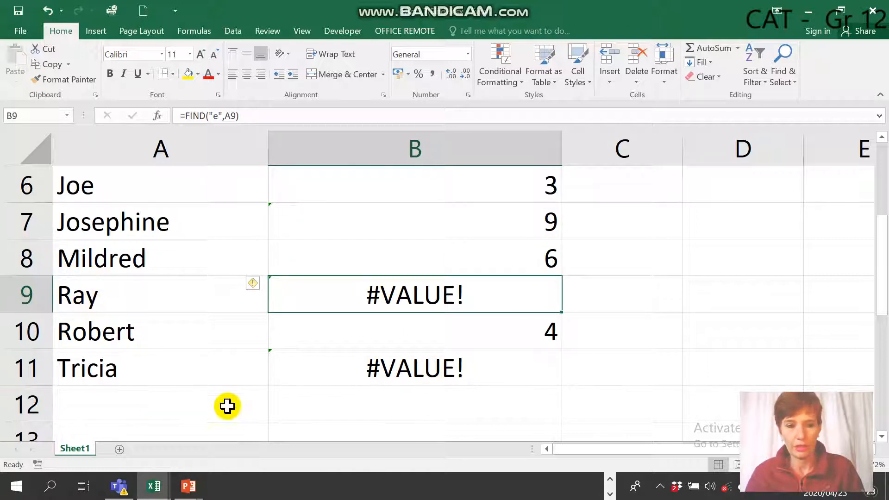
{"action": "left_click", "coordinate": [407, 381]}
Remove the quotation marks around the search letter in cell B9's formula, making it =FIND(e,A9)
{"action": "left_click", "coordinate": [433, 290]}
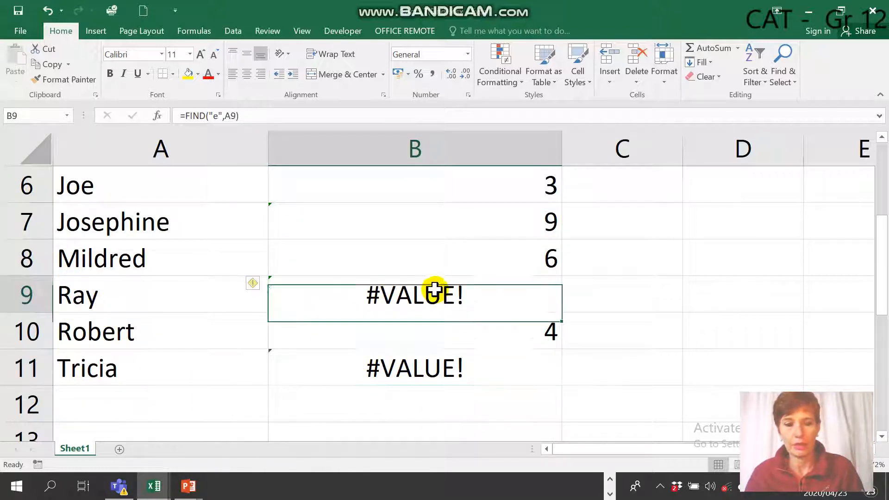
{"action": "double_click", "coordinate": [432, 296]}
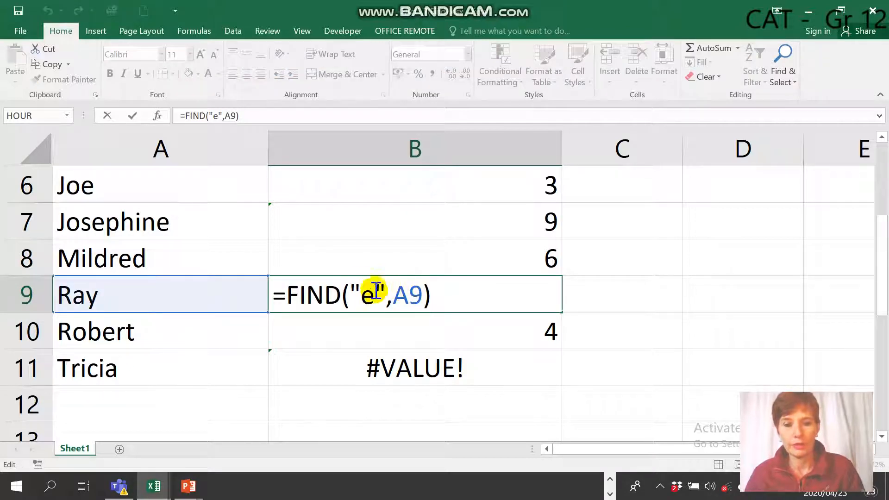
{"action": "left_click_drag", "start_coordinate": [385, 290], "coordinate": [362, 287]}
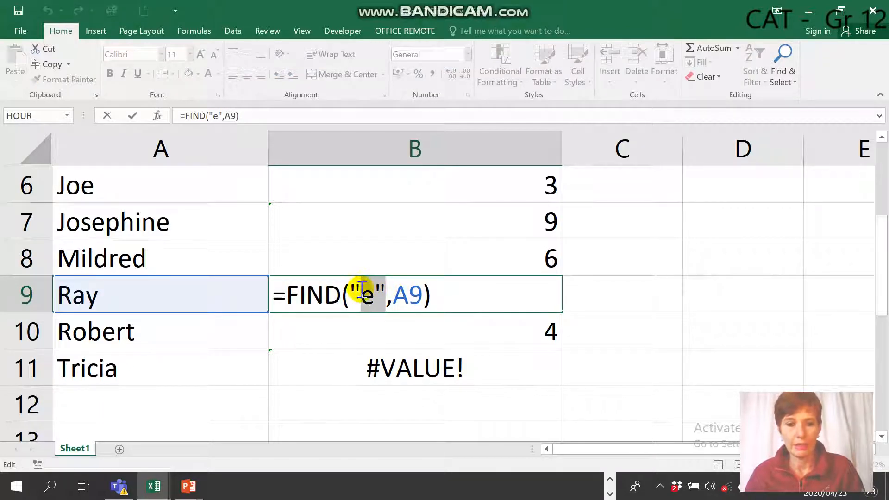
{"action": "left_click", "coordinate": [361, 293]}
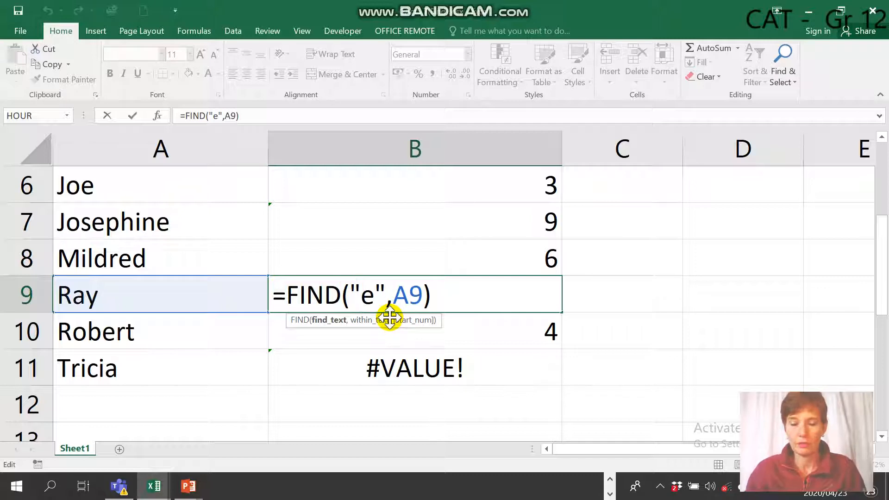
{"action": "key", "text": "BackSpace"}
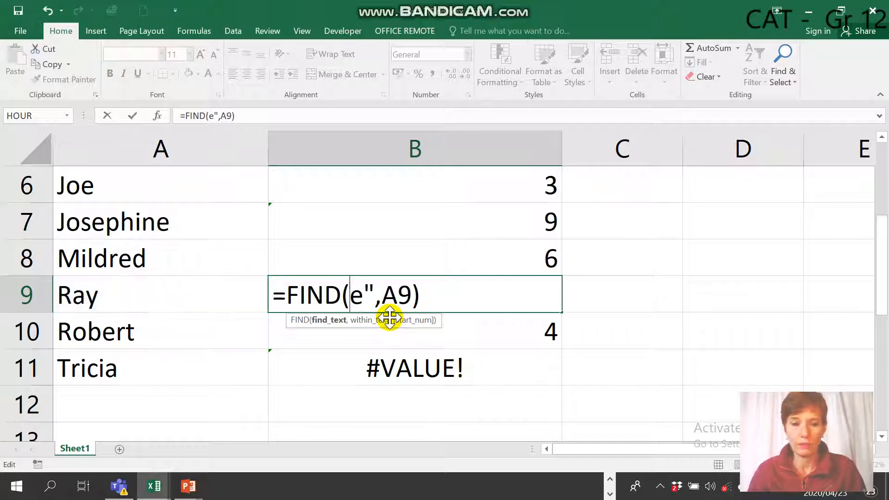
{"action": "left_click", "coordinate": [385, 293]}
{"action": "key", "text": "BackSpace"}
{"action": "left_click", "coordinate": [445, 298]}
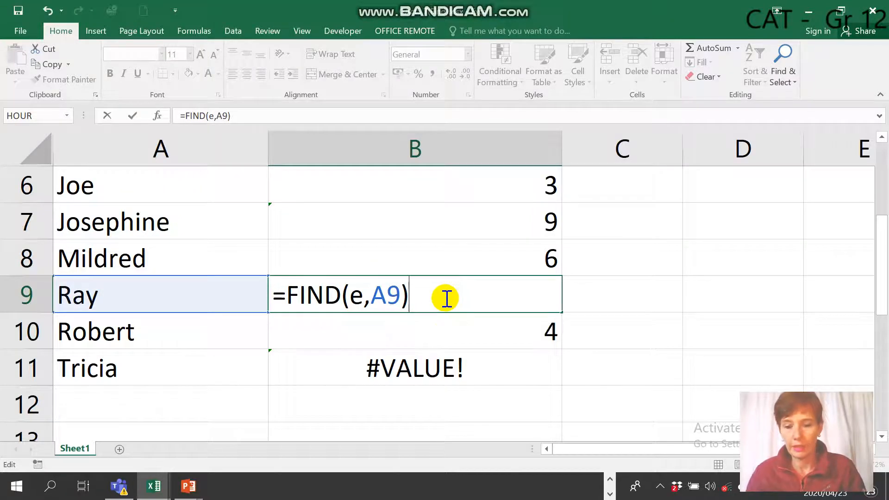
{"action": "key", "text": "Return"}
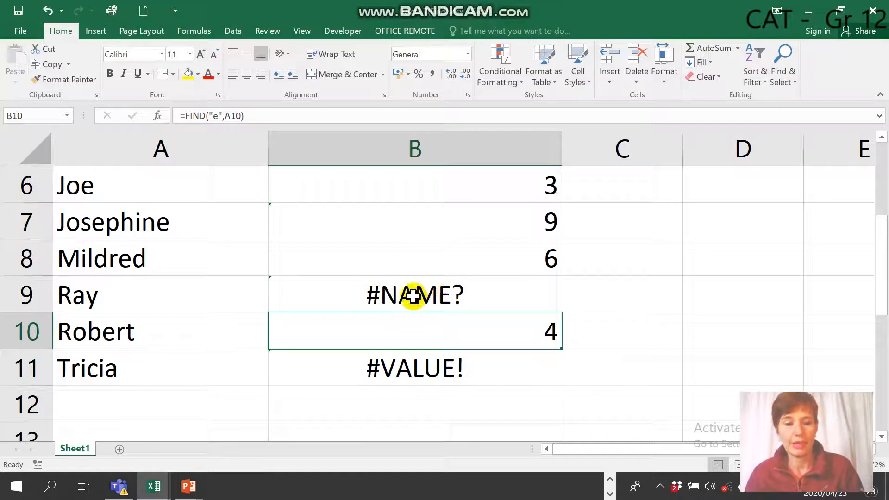
Put the quotation marks back around the search letter in cell B9's formula, making it =FIND("e",A9)
{"action": "left_click", "coordinate": [406, 290]}
{"action": "double_click", "coordinate": [405, 291]}
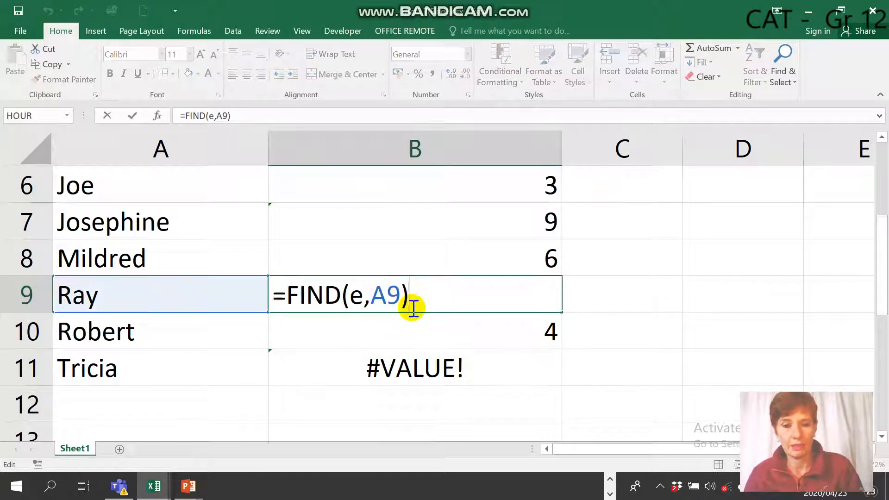
{"action": "left_click", "coordinate": [351, 294]}
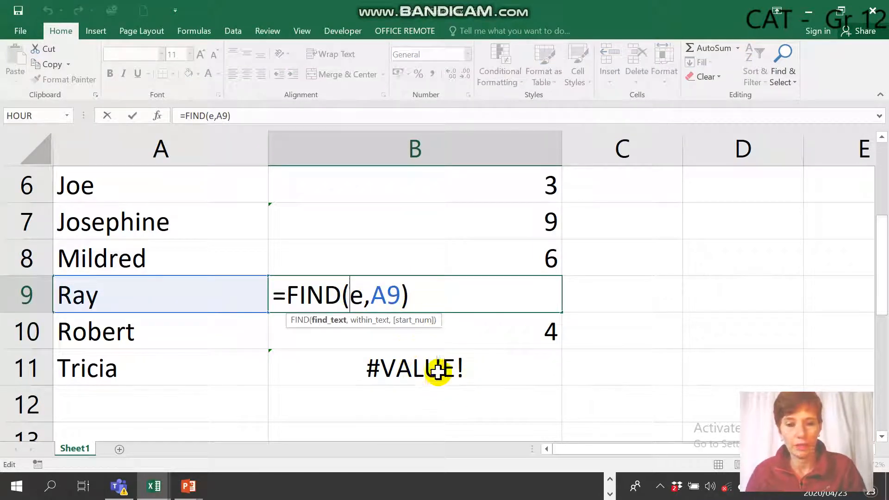
{"action": "type", "text": "\""}
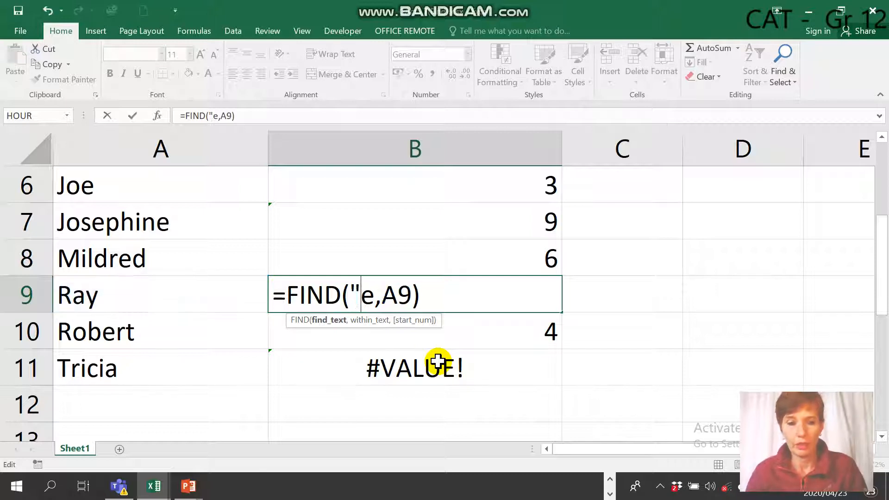
{"action": "left_click", "coordinate": [374, 293]}
{"action": "type", "text": "\""}
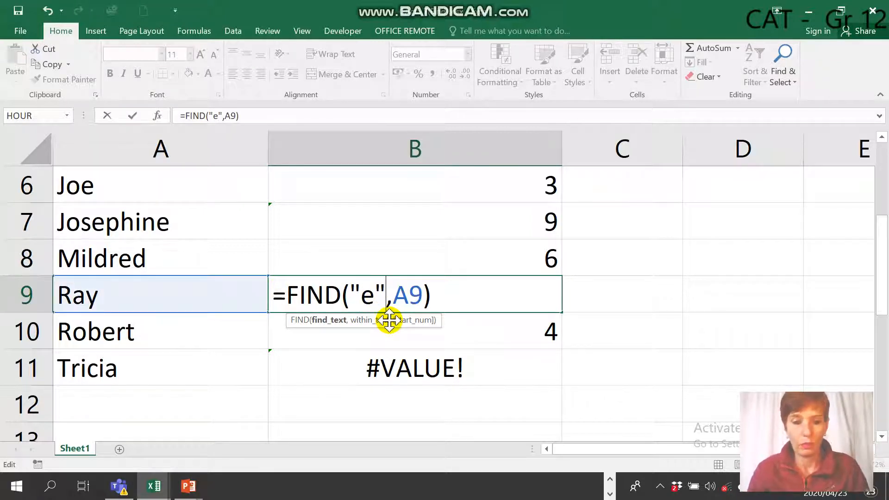
{"action": "left_click", "coordinate": [452, 292]}
{"action": "key", "text": "Return"}
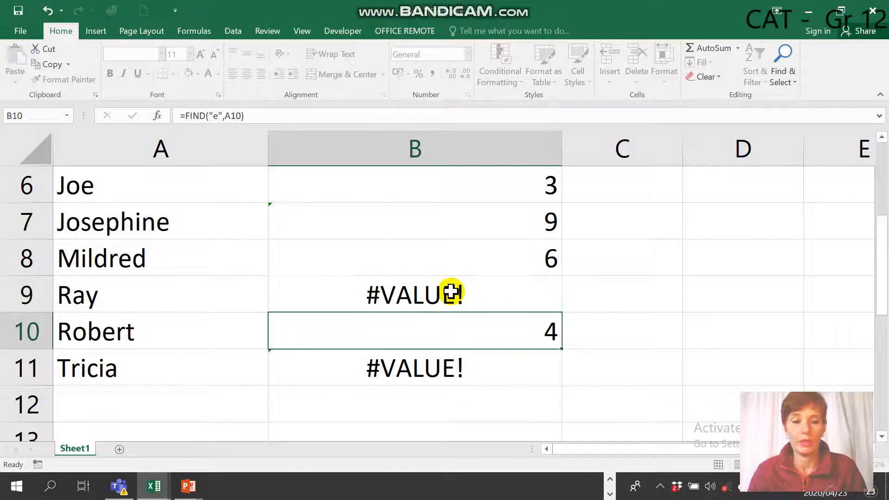
{"action": "left_click", "coordinate": [417, 292]}
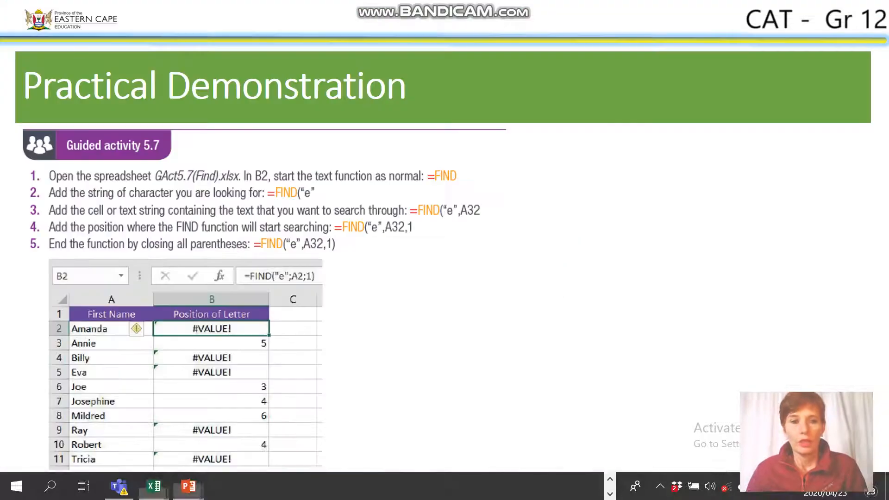
Switch to the PowerPoint slide show and advance to the slide on FIND error messages
{"action": "left_click", "coordinate": [808, 11]}
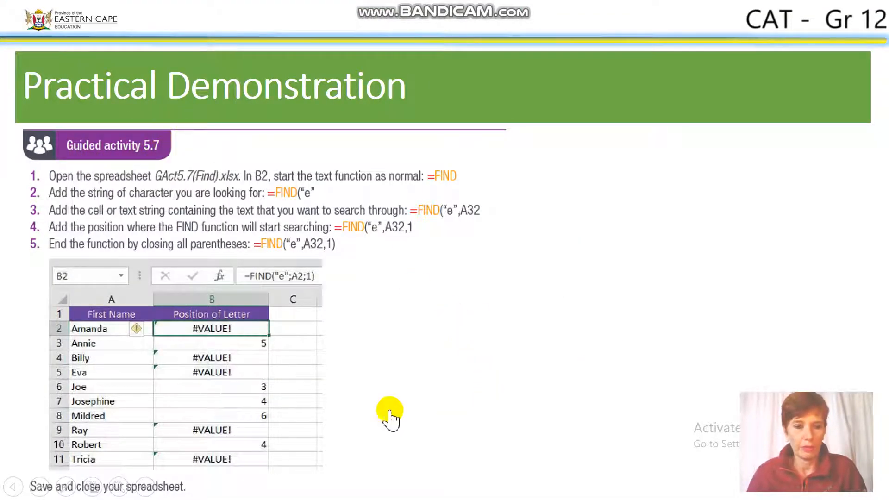
{"action": "left_click", "coordinate": [703, 280]}
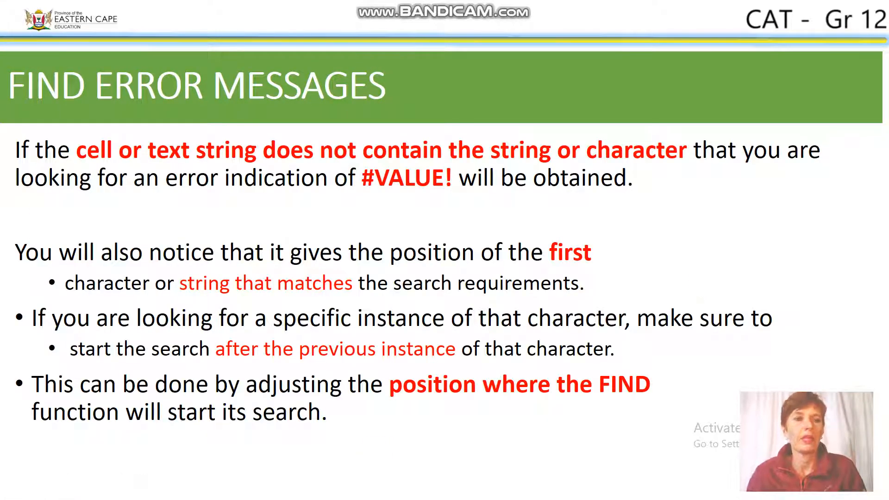
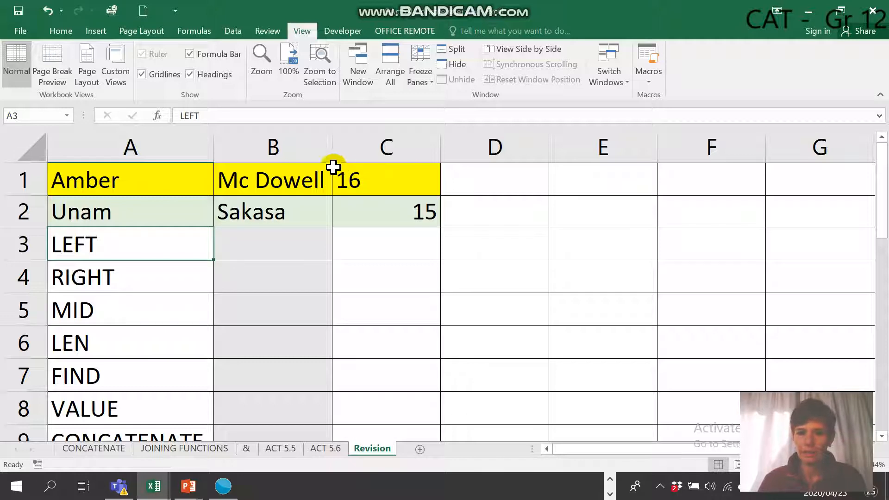
View the error-checking options for the number in cell C1 of the Revision sheet, leaving them without choosing one
{"action": "left_click", "coordinate": [343, 177]}
{"action": "mouse_move", "coordinate": [319, 172]}
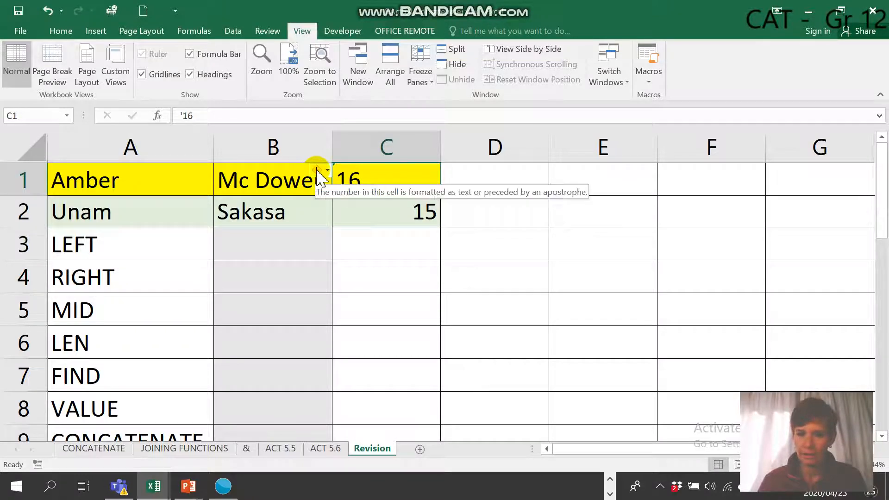
{"action": "left_click", "coordinate": [326, 172]}
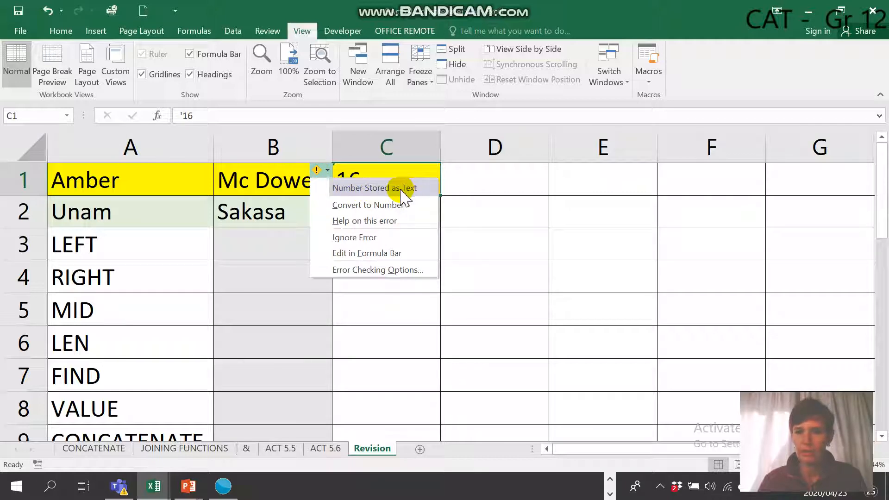
{"action": "left_click", "coordinate": [476, 189]}
Compare how the numbers in cells C1 and C2 are stored and aligned against the text in A1 and A2
{"action": "left_click", "coordinate": [406, 209]}
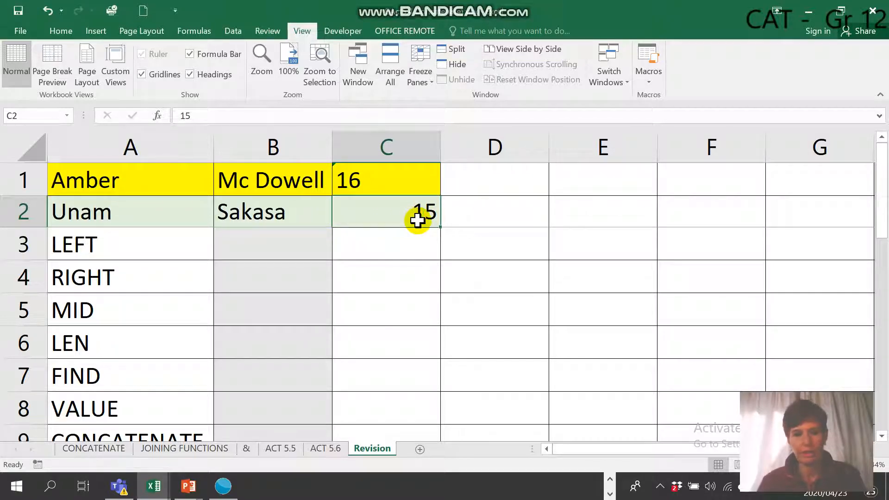
{"action": "left_click", "coordinate": [129, 171]}
{"action": "left_click", "coordinate": [137, 210]}
{"action": "left_click", "coordinate": [399, 192]}
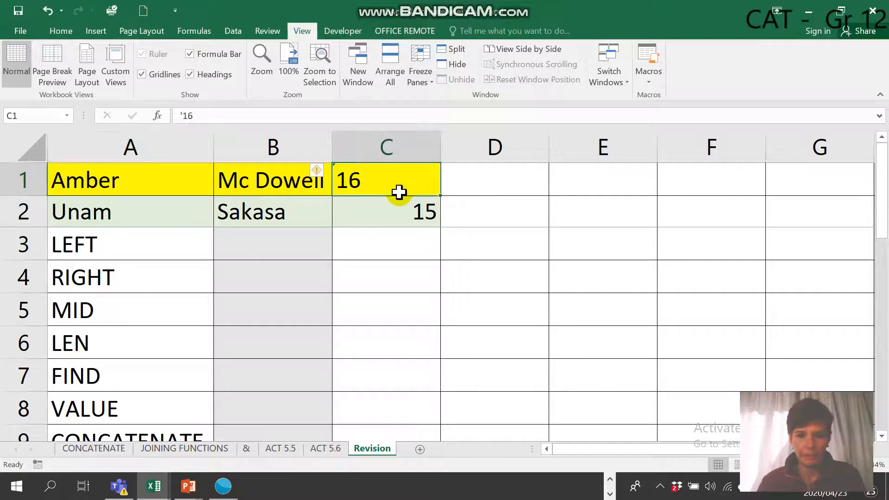
{"action": "left_click", "coordinate": [393, 211]}
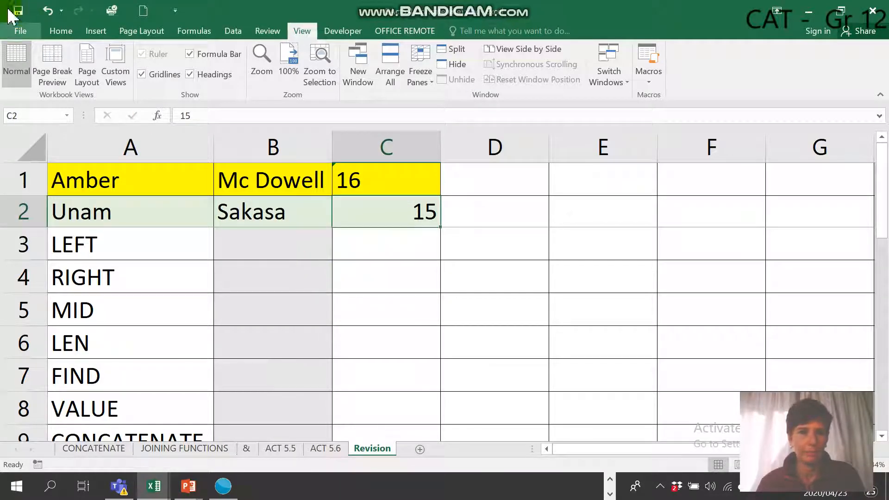
Enter =LEFT(A1,2) in cell B3 to extract the first two characters of the first name in A1
{"action": "left_click", "coordinate": [250, 253]}
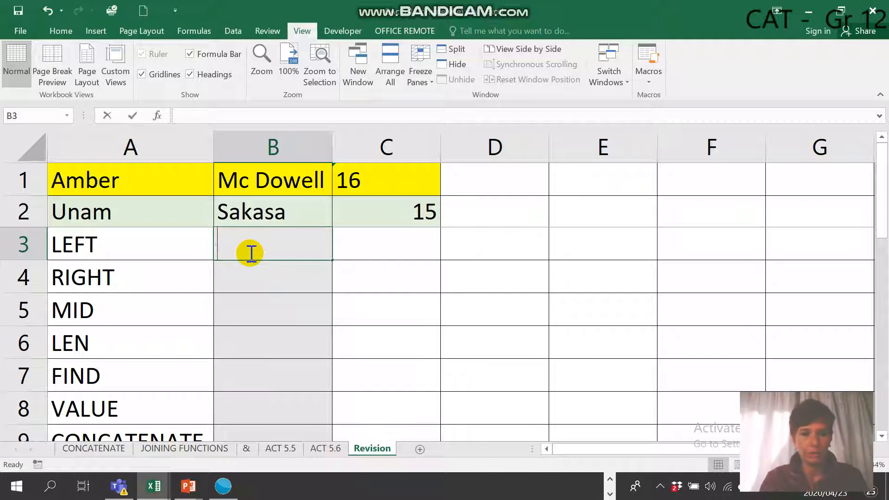
{"action": "type", "text": "=LEF"}
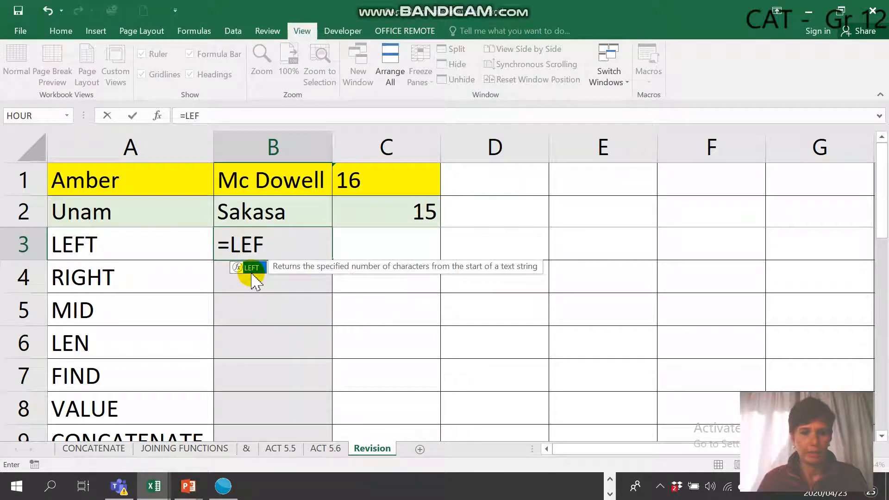
{"action": "double_click", "coordinate": [252, 272]}
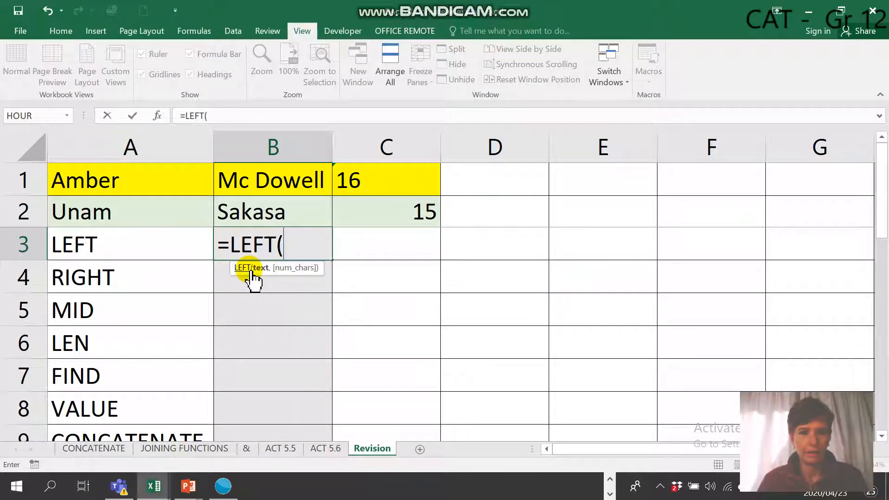
{"action": "left_click", "coordinate": [106, 175]}
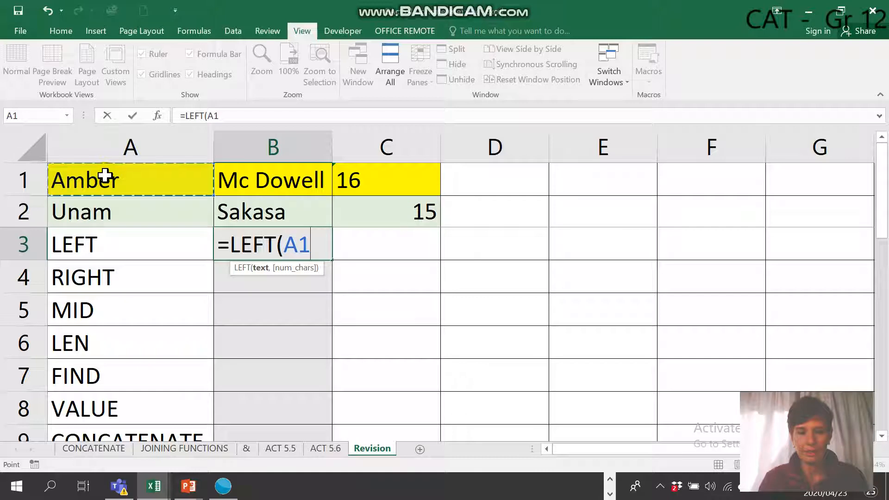
{"action": "type", "text": ","}
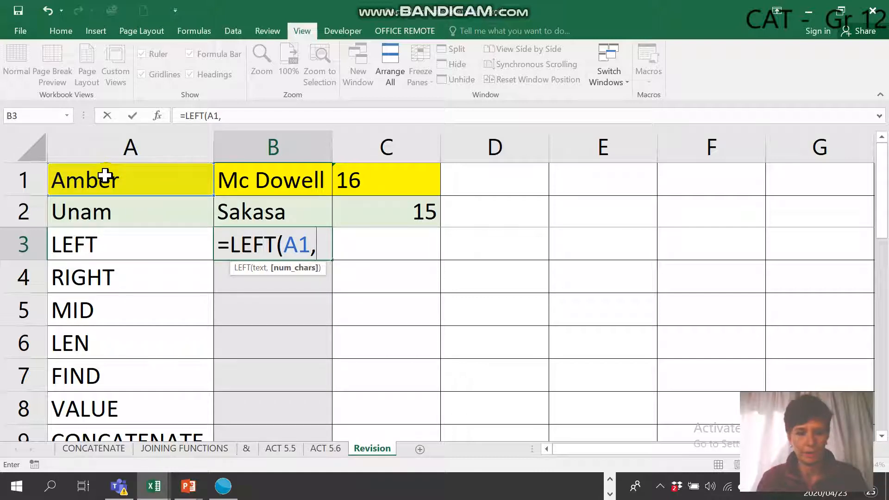
{"action": "type", "text": "2"}
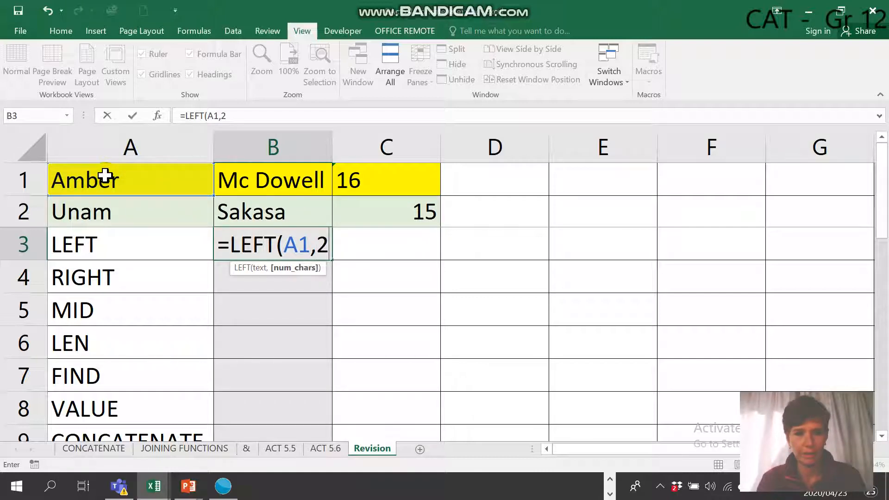
{"action": "type", "text": ")"}
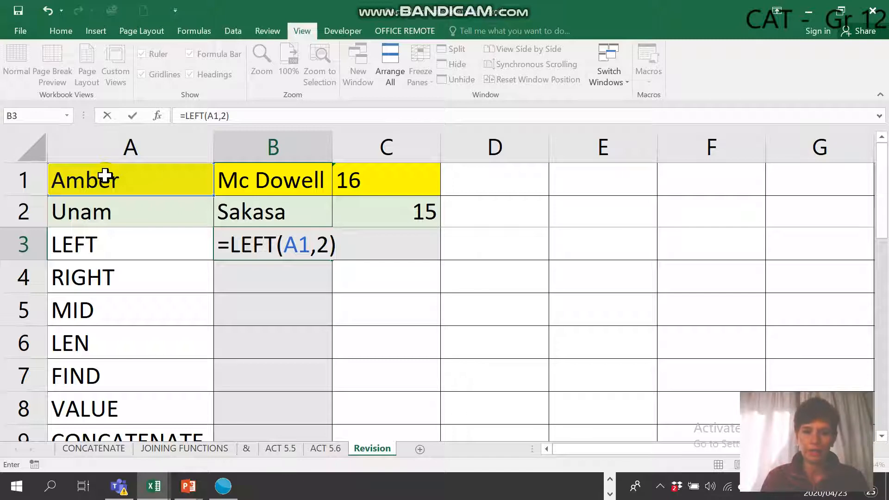
{"action": "key", "text": "Return"}
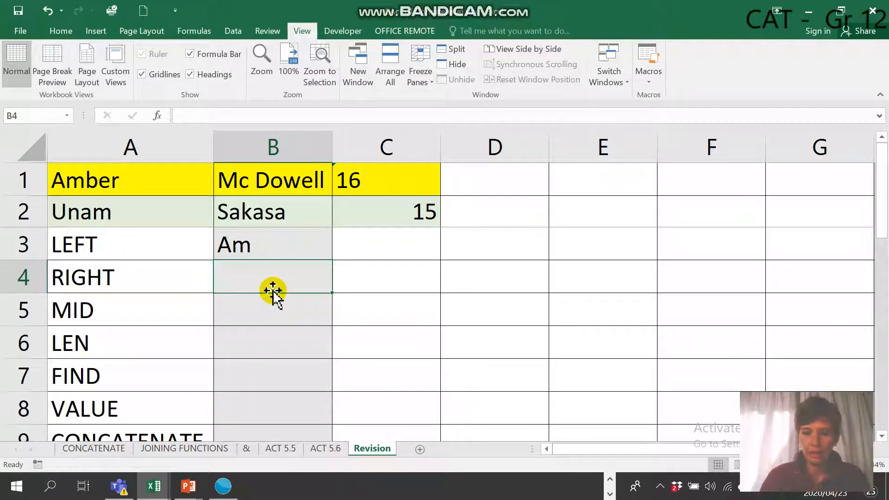
Enter =RIGHT(A2,3) in cell B4 to extract the last three characters of the first name in A2
{"action": "type", "text": "=RI"}
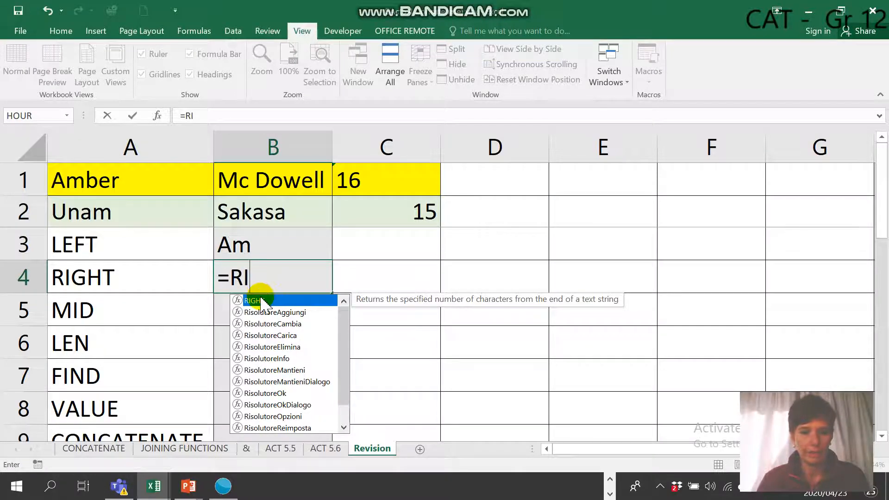
{"action": "double_click", "coordinate": [261, 300]}
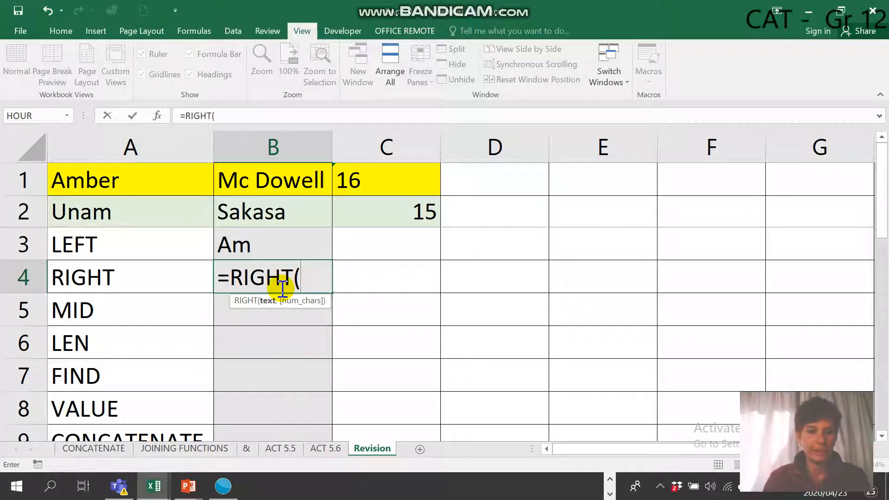
{"action": "left_click", "coordinate": [122, 212]}
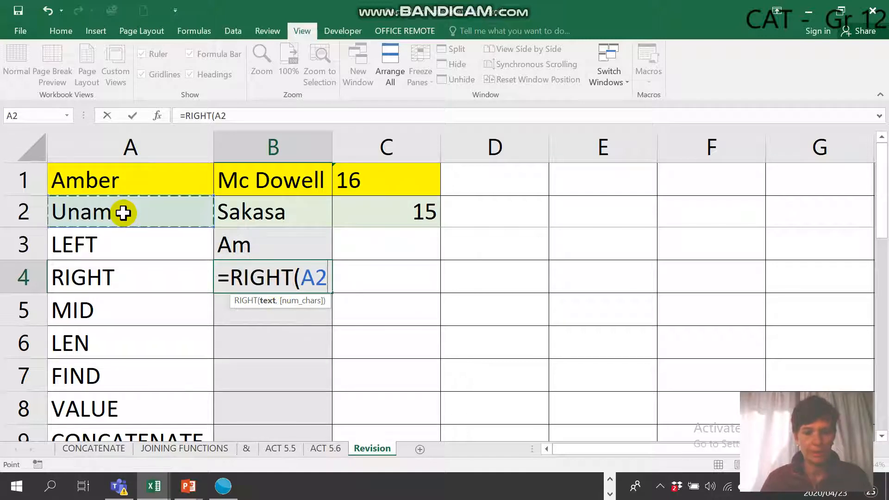
{"action": "type", "text": ","}
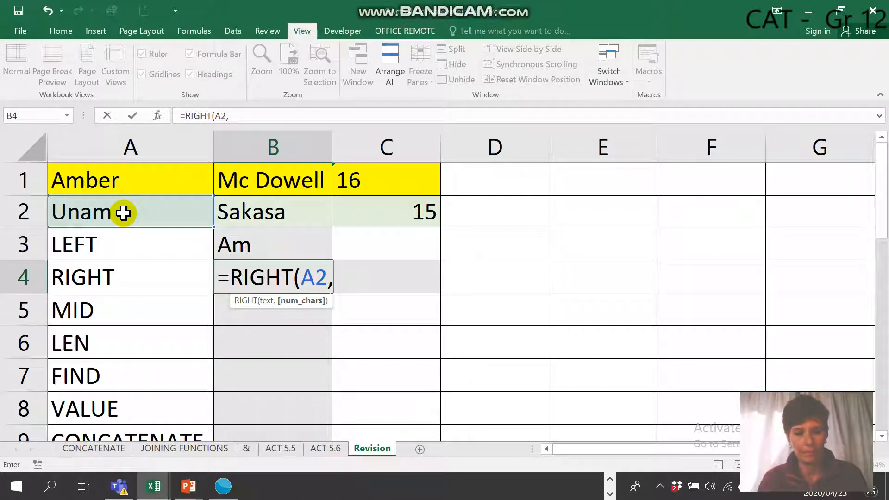
{"action": "type", "text": "3)"}
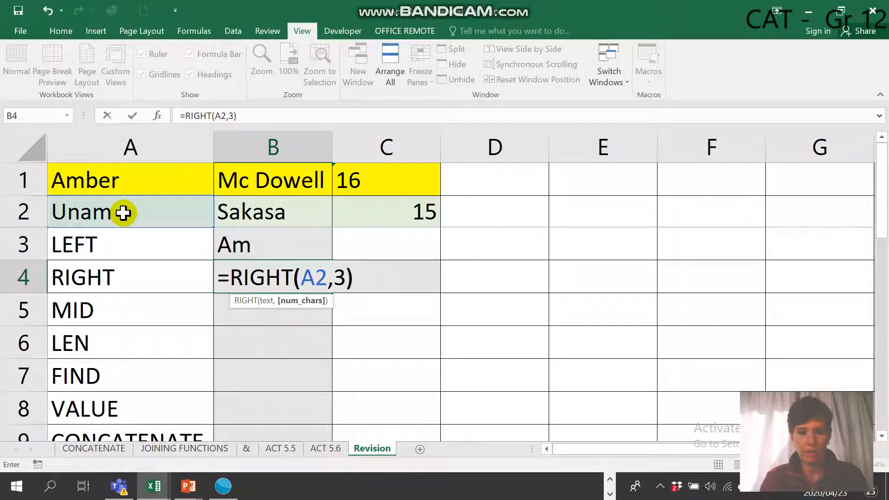
{"action": "key", "text": "Return"}
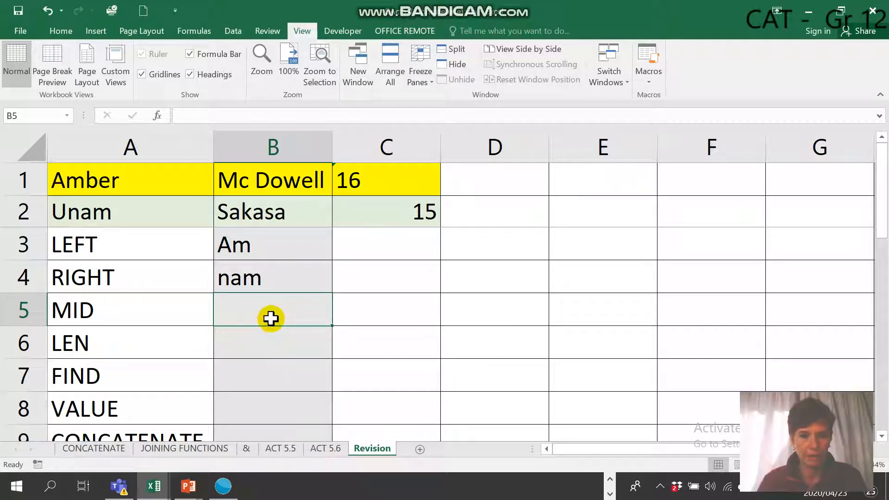
Enter =MID(B2,3,2) in cell B5 to extract two characters of the surname in B2, starting at the third
{"action": "type", "text": "="}
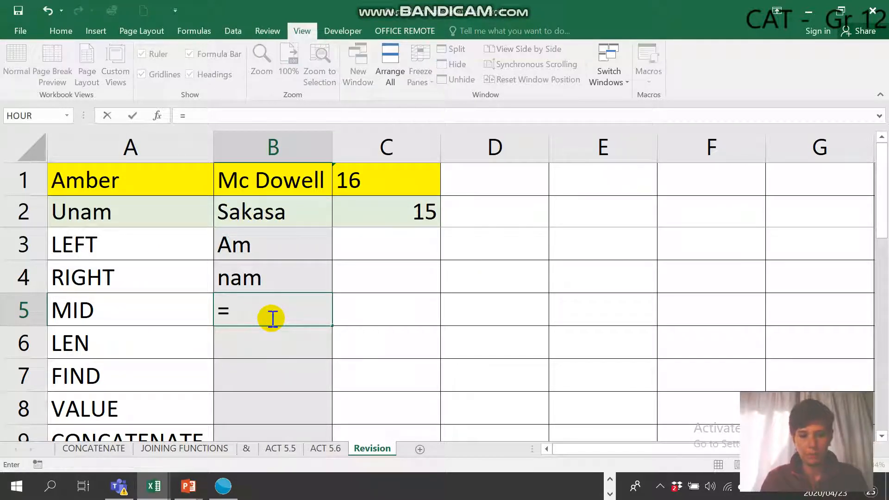
{"action": "type", "text": "MIND"}
{"action": "key", "text": "BackSpace"}
{"action": "key", "text": "BackSpace"}
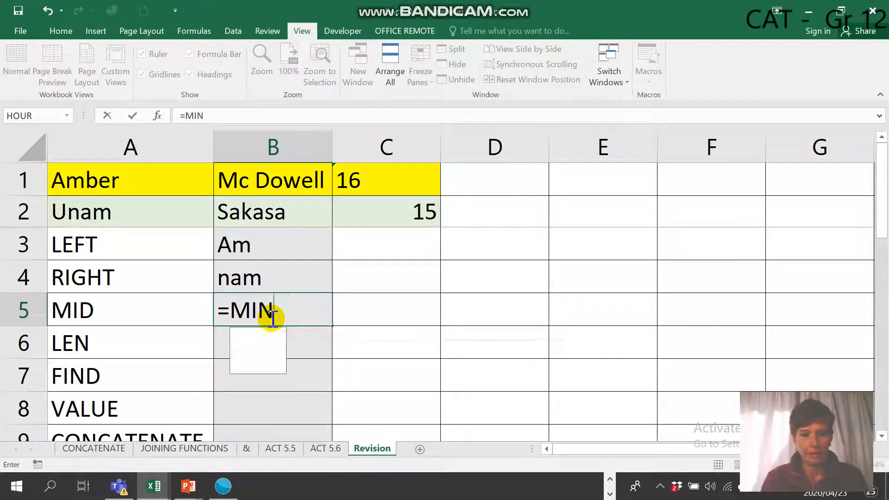
{"action": "type", "text": "D"}
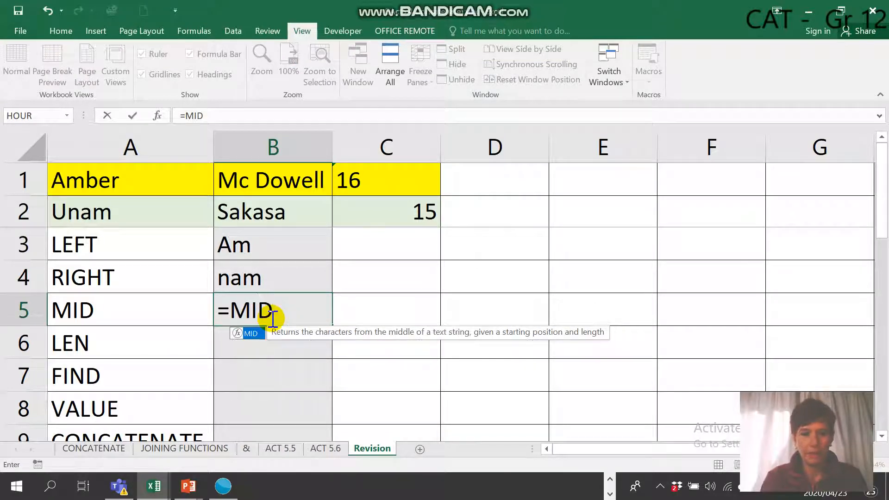
{"action": "type", "text": "("}
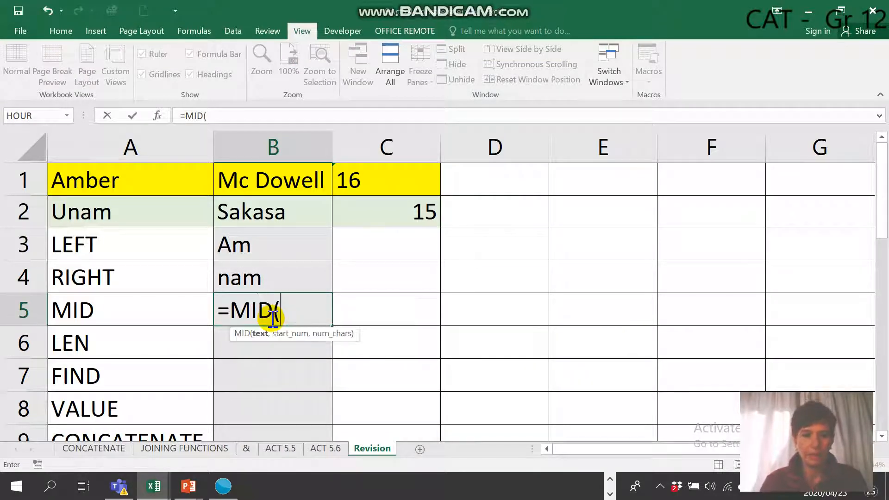
{"action": "left_click", "coordinate": [256, 212]}
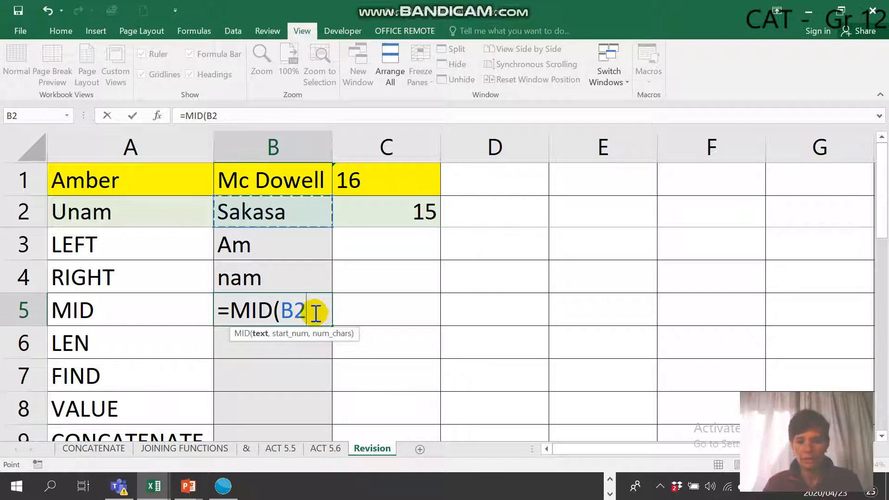
{"action": "type", "text": ","}
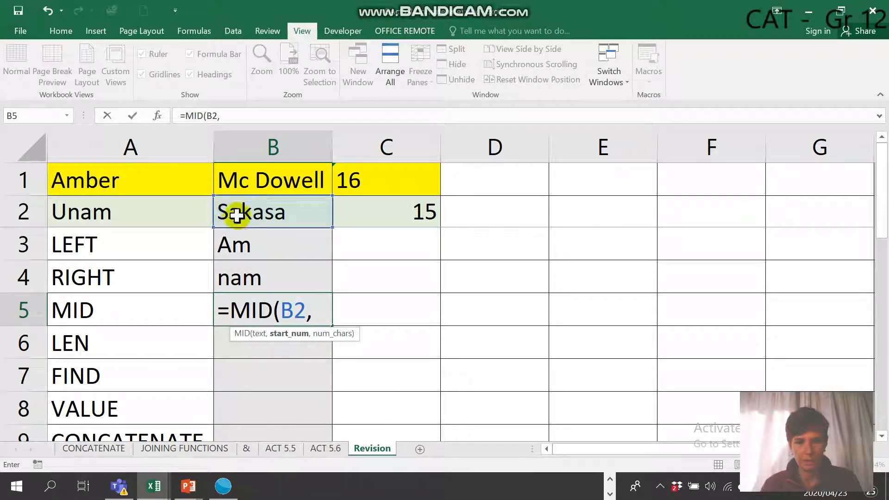
{"action": "type", "text": "3,"}
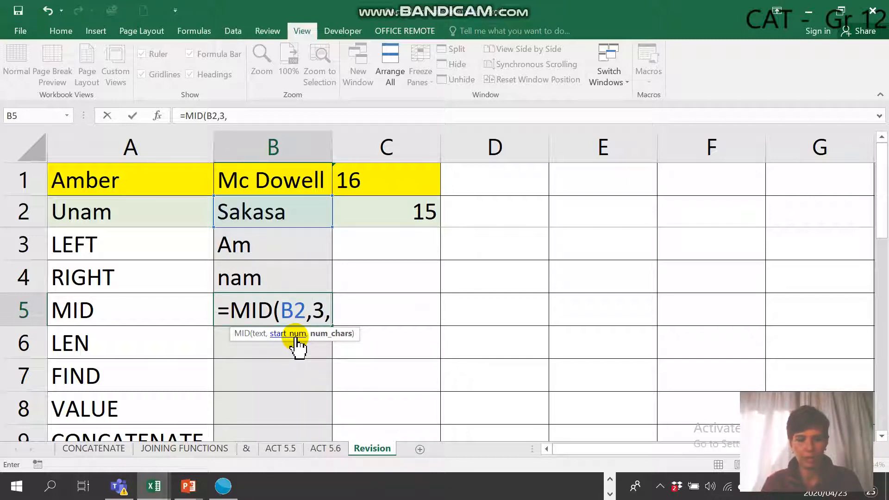
{"action": "type", "text": "2"}
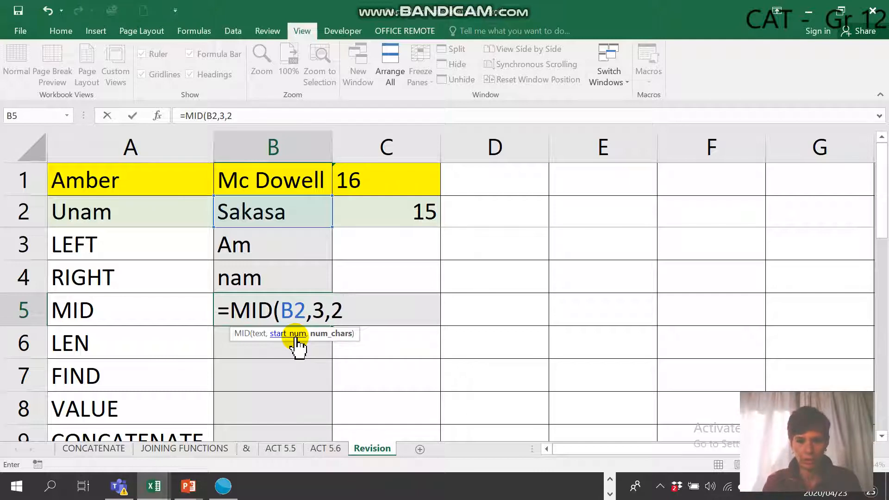
{"action": "type", "text": ")"}
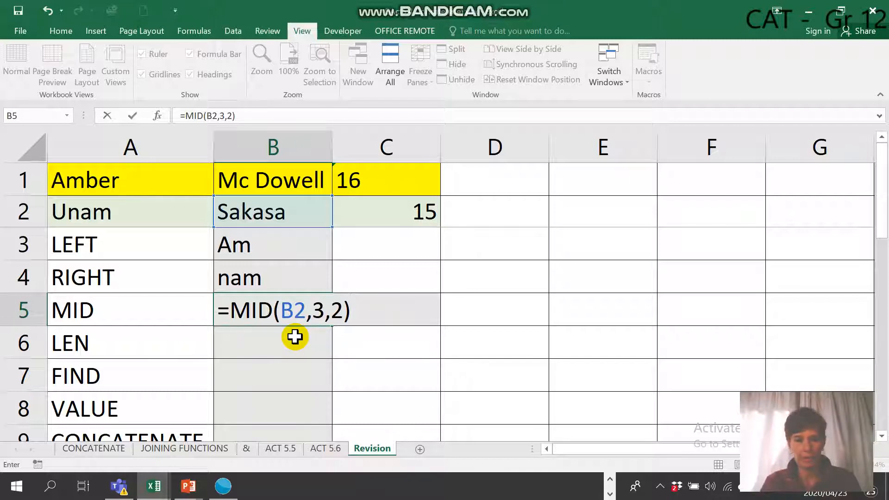
{"action": "key", "text": "Return"}
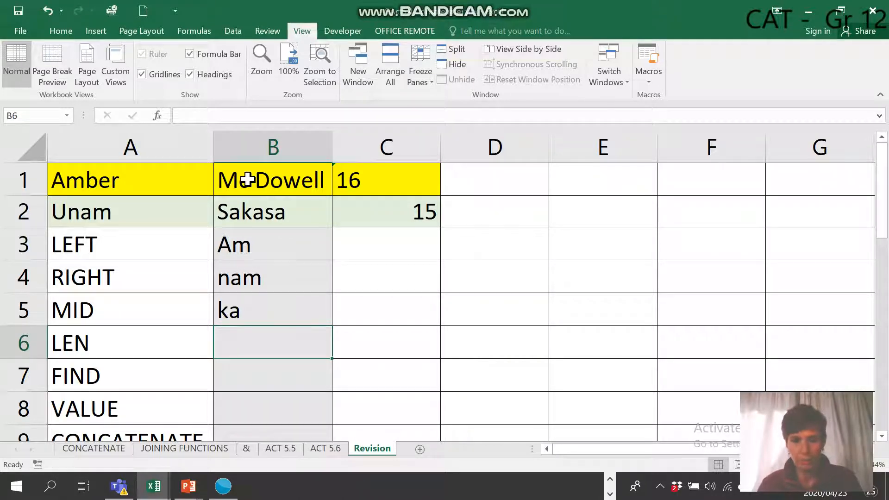
Enter =LEN(B1) in cell B6 to count the characters of the surname in B1, and reselect B6 to check it
{"action": "left_click", "coordinate": [291, 333]}
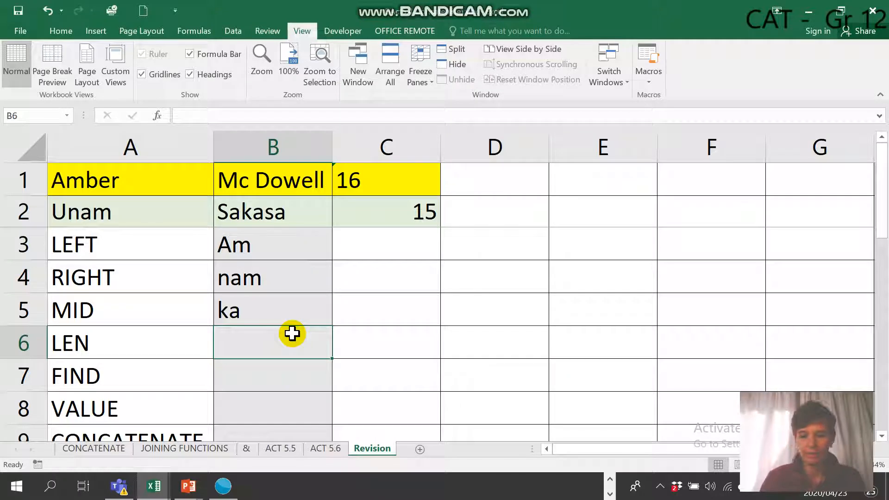
{"action": "type", "text": "=LEN"}
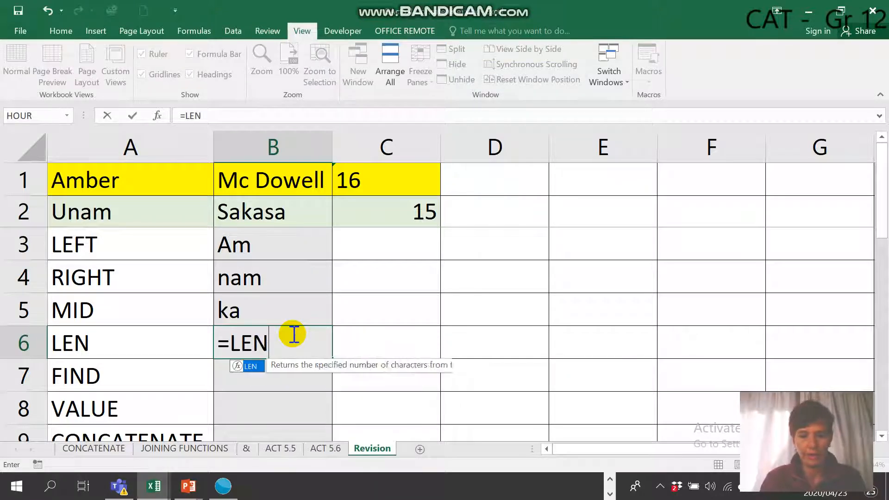
{"action": "type", "text": "("}
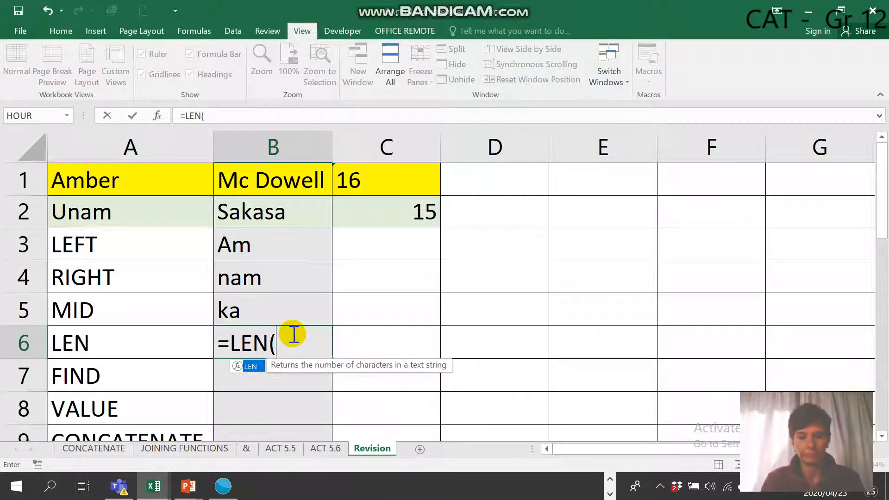
{"action": "left_click", "coordinate": [289, 174]}
{"action": "type", "text": ")"}
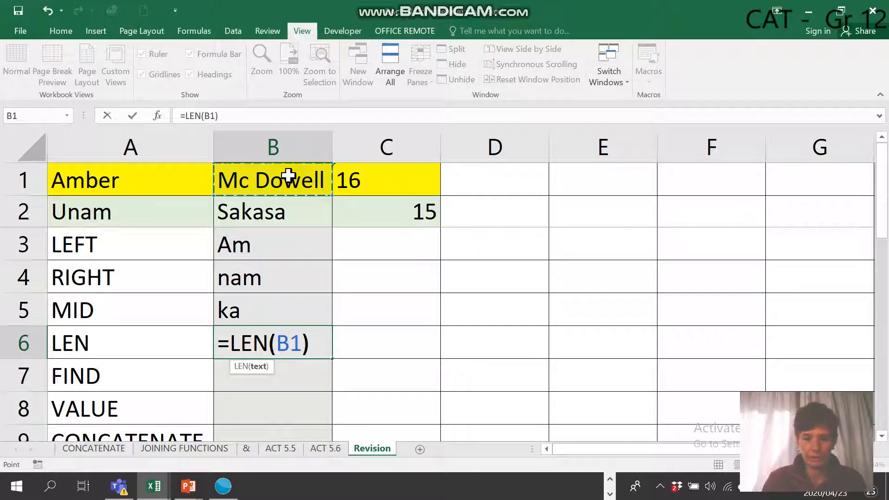
{"action": "key", "text": "Return"}
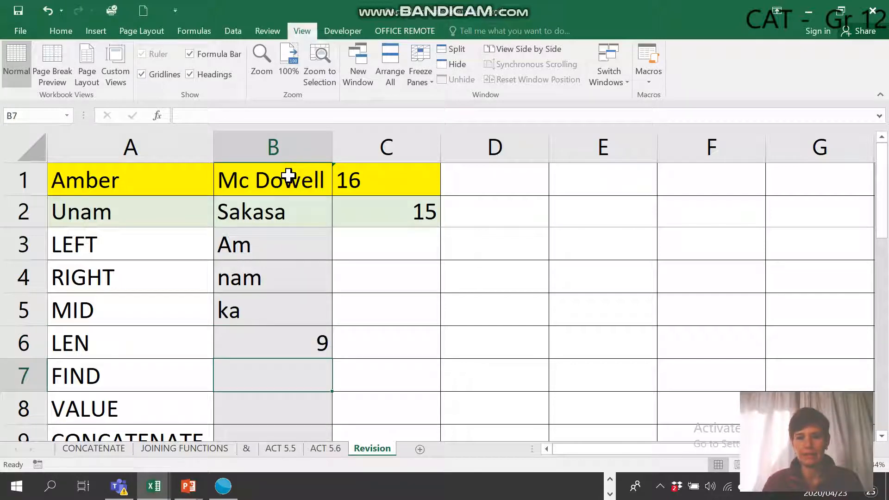
{"action": "left_click", "coordinate": [304, 351]}
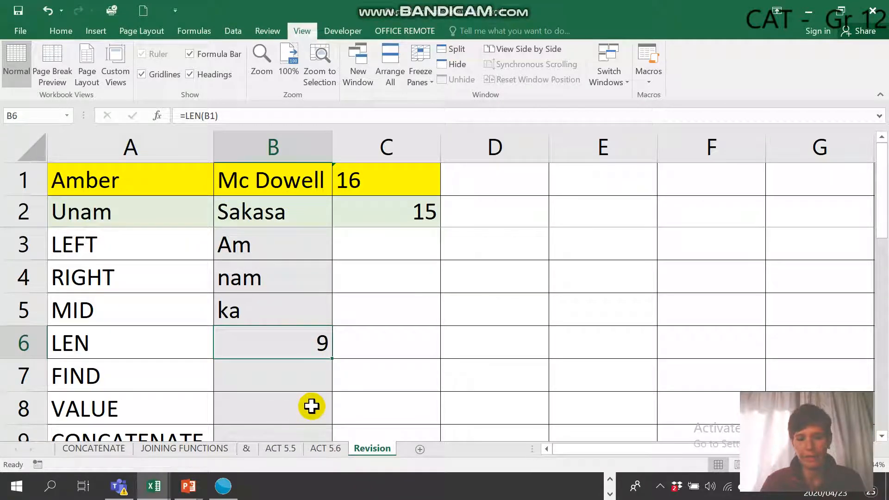
Enter =FIND("b",A1) in cell B7 to locate the letter b in the first name in A1
{"action": "left_click", "coordinate": [294, 382]}
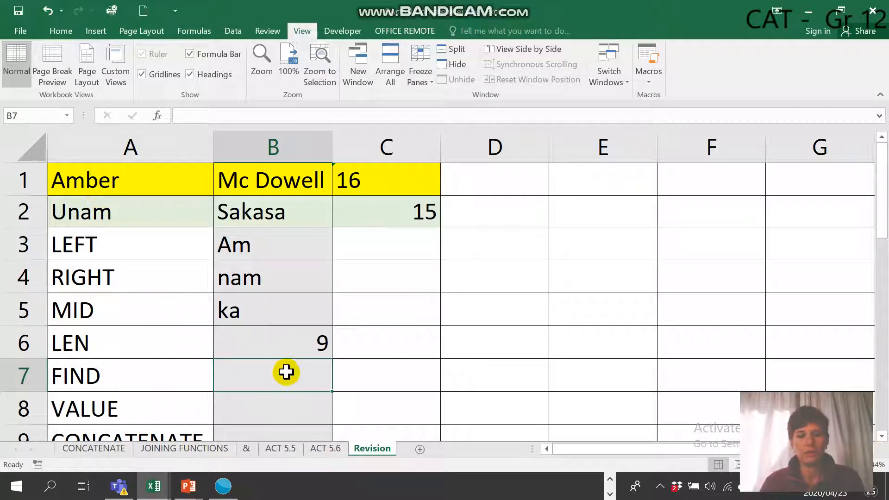
{"action": "type", "text": "=FI"}
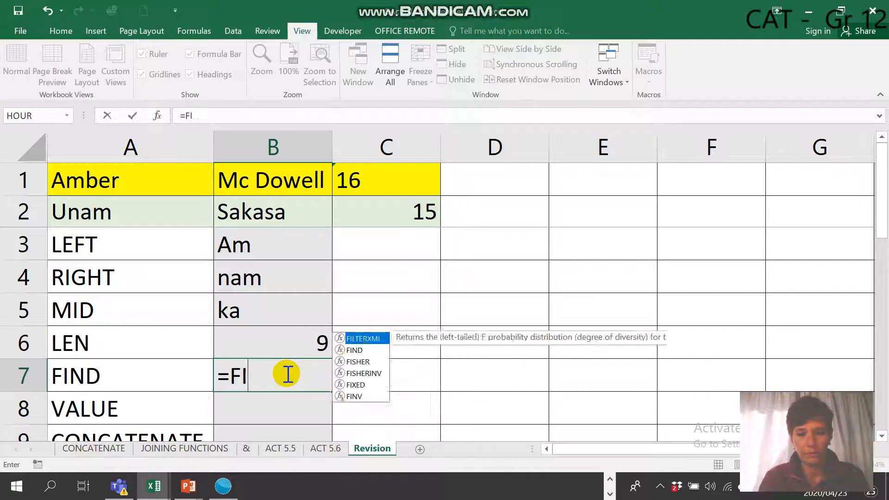
{"action": "type", "text": "ND("}
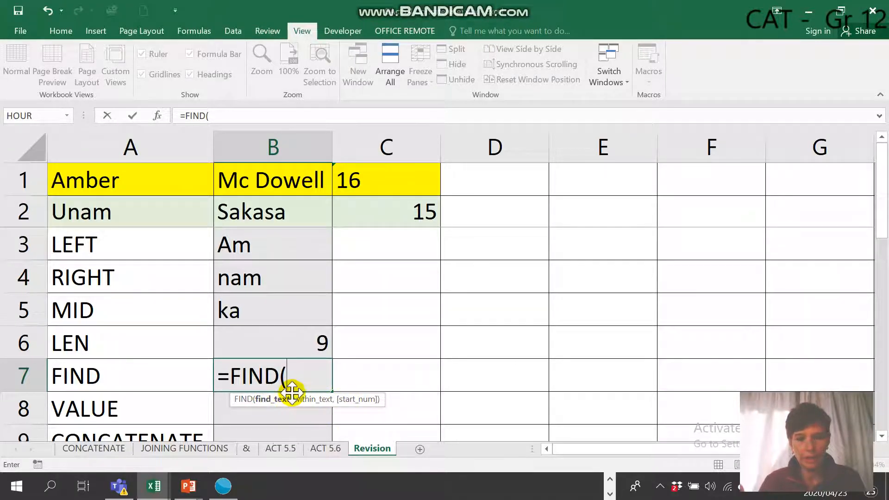
{"action": "type", "text": "B"}
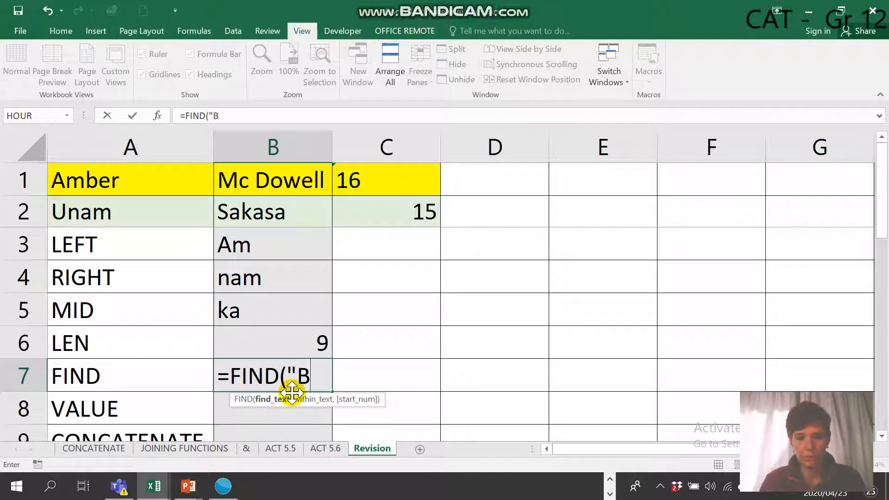
{"action": "key", "text": "BackSpace"}
{"action": "key", "text": "Caps_Lock"}
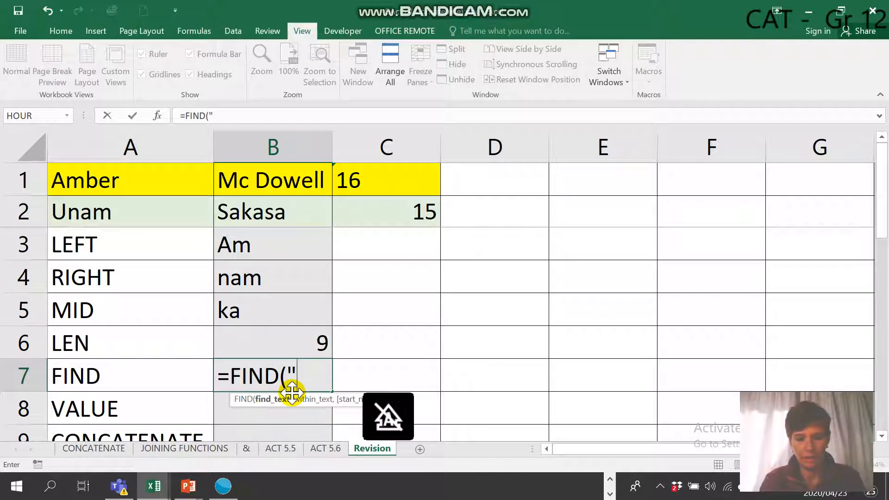
{"action": "type", "text": "b"}
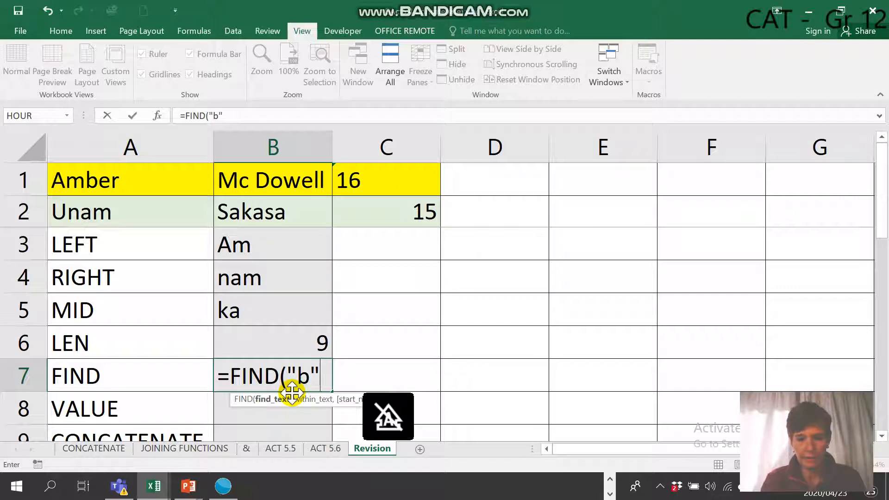
{"action": "type", "text": "\""}
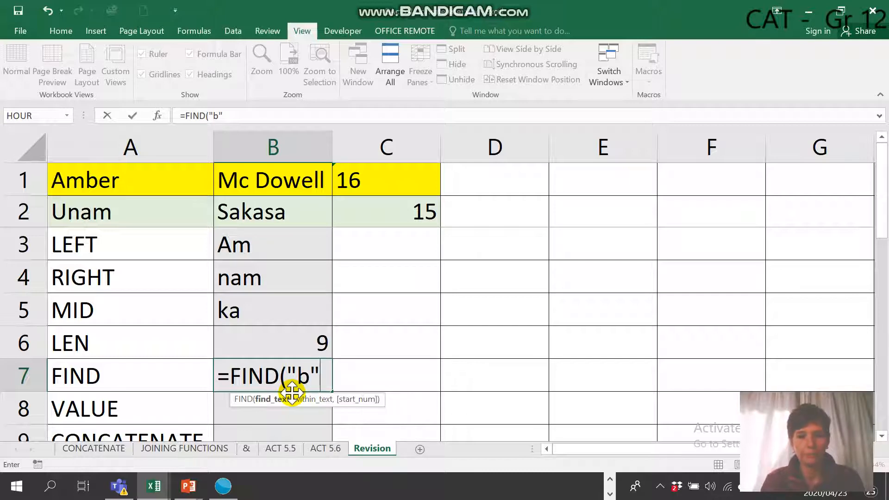
{"action": "type", "text": ","}
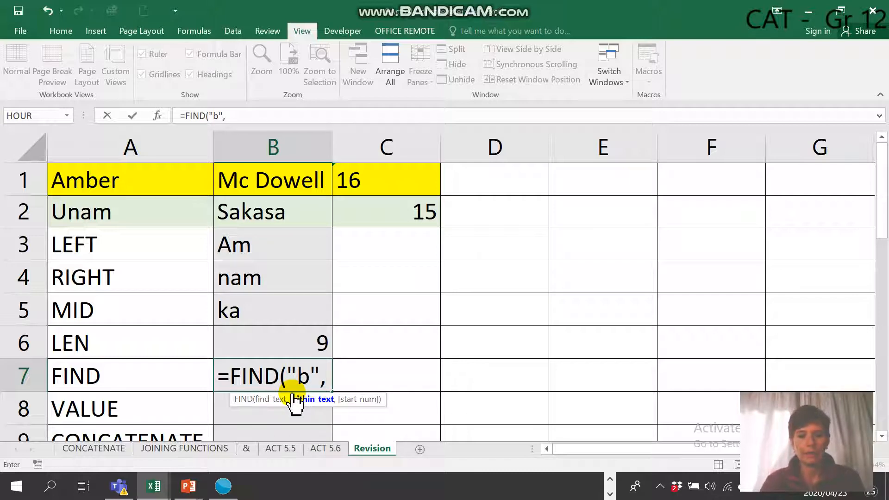
{"action": "left_click", "coordinate": [117, 180]}
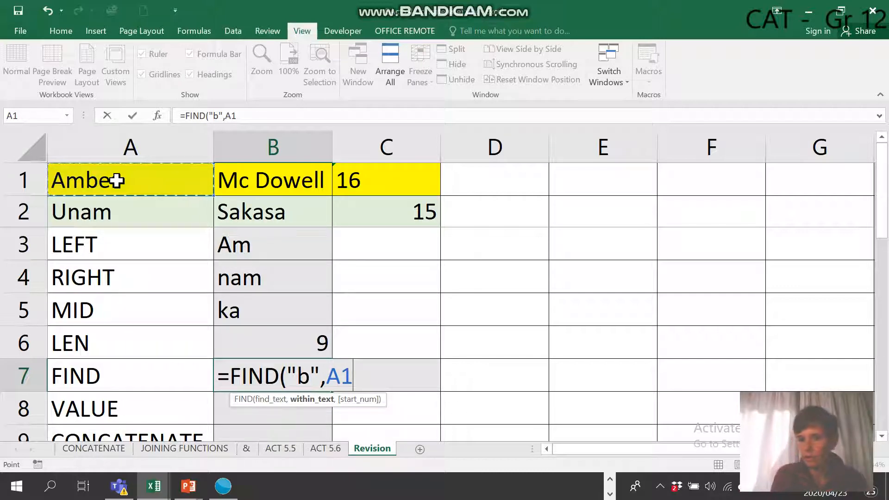
{"action": "type", "text": ")"}
{"action": "key", "text": "Return"}
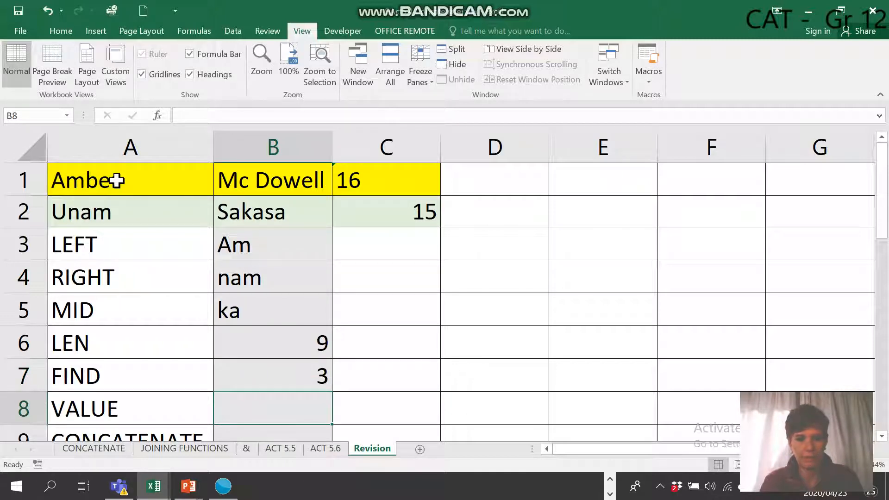
Try the FIND formula in B7 without quotation marks around the search letter, as =FIND(b,A1)
{"action": "double_click", "coordinate": [301, 369]}
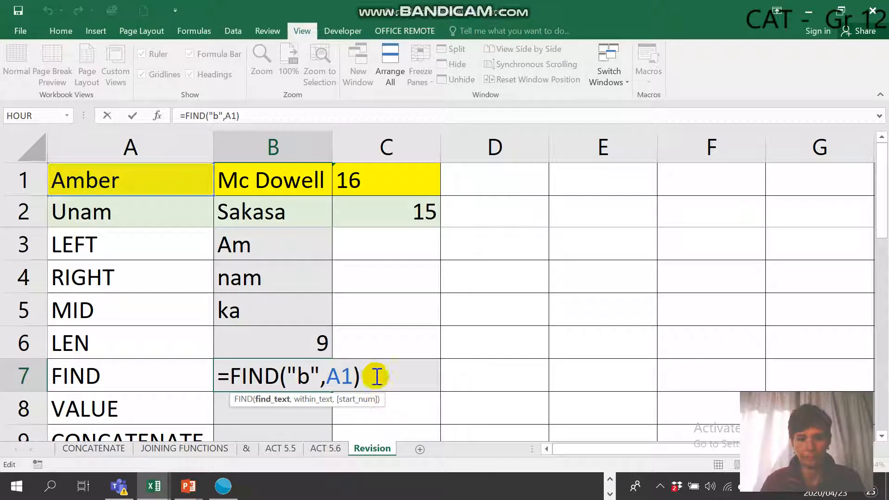
{"action": "key", "text": "BackSpace"}
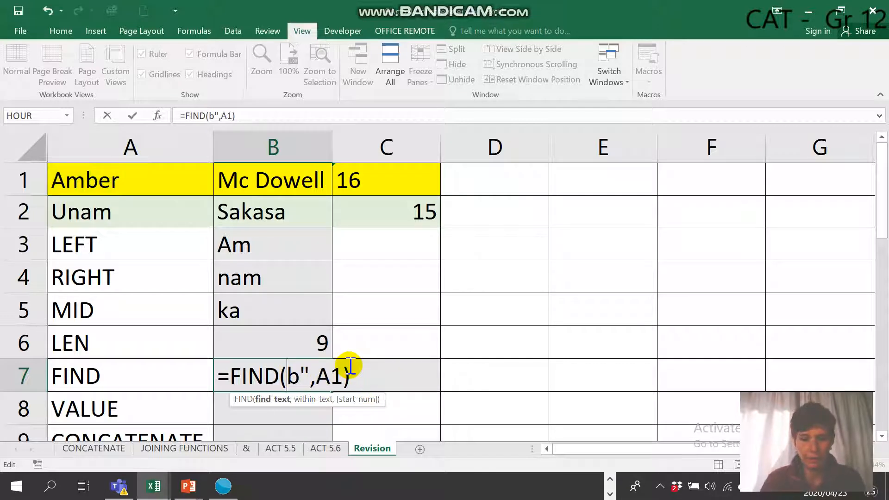
{"action": "left_click", "coordinate": [308, 370]}
{"action": "key", "text": "BackSpace"}
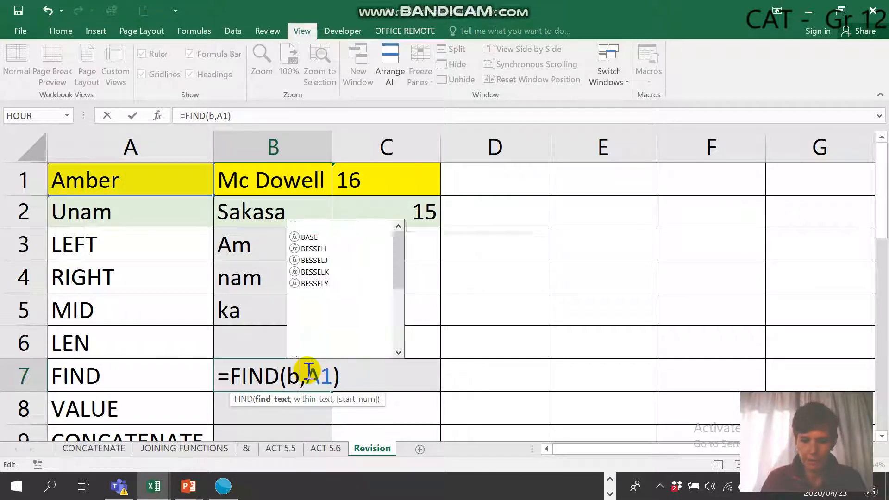
{"action": "key", "text": "Return"}
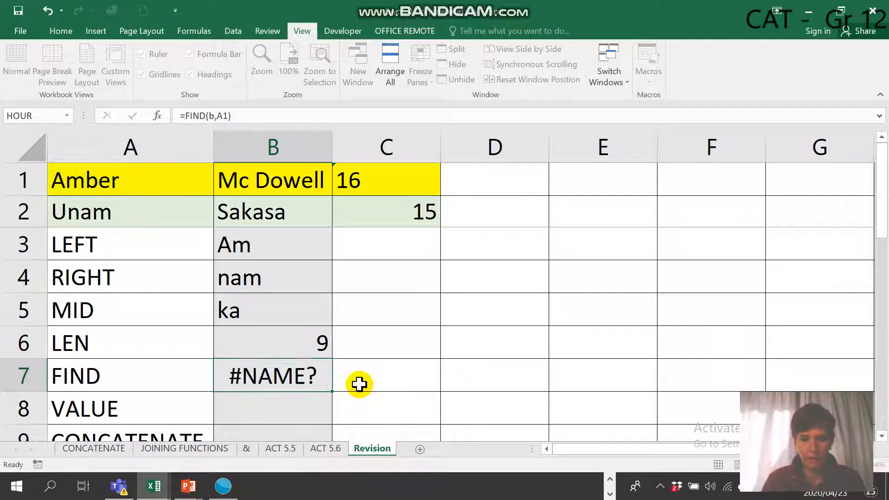
Restore the quotation marks around b in B7 so that the formula reads =FIND("b",A1)
{"action": "left_click", "coordinate": [292, 379]}
{"action": "double_click", "coordinate": [291, 377]}
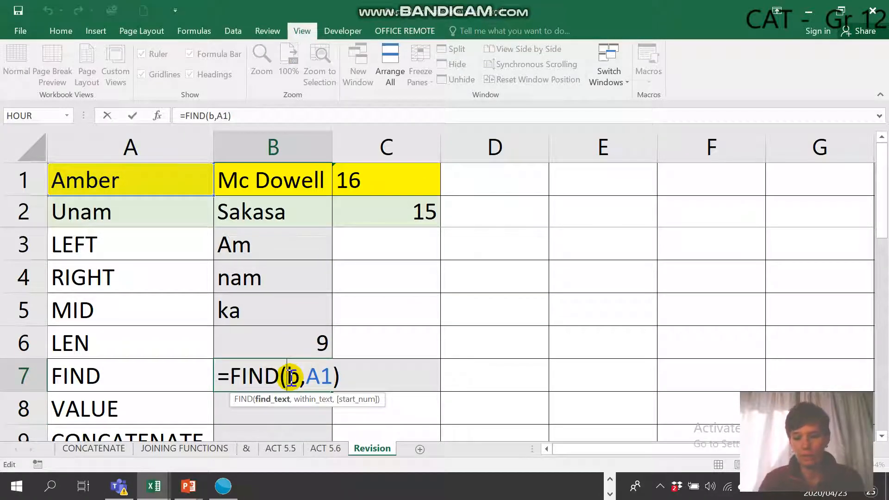
{"action": "type", "text": "\""}
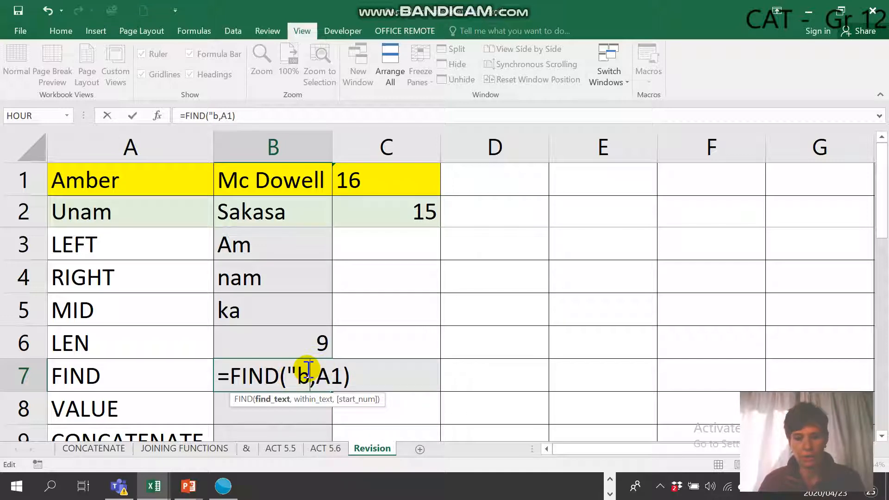
{"action": "left_click", "coordinate": [308, 372]}
{"action": "type", "text": "\""}
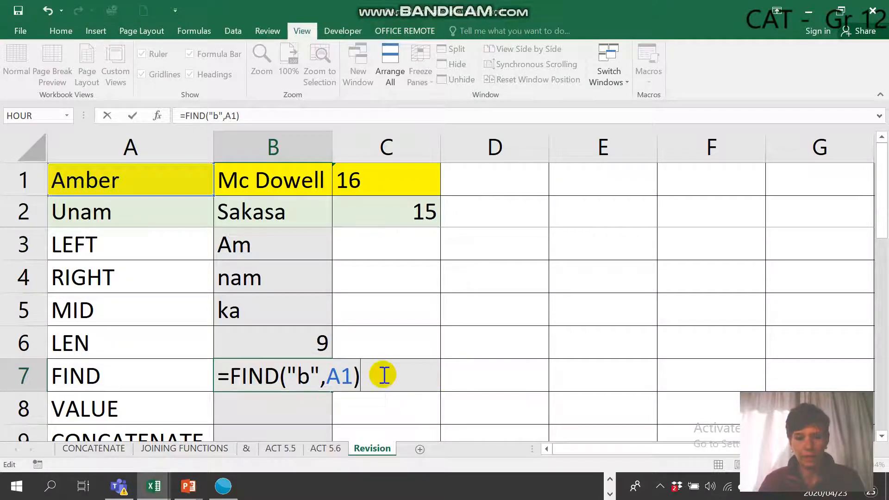
{"action": "key", "text": "Return"}
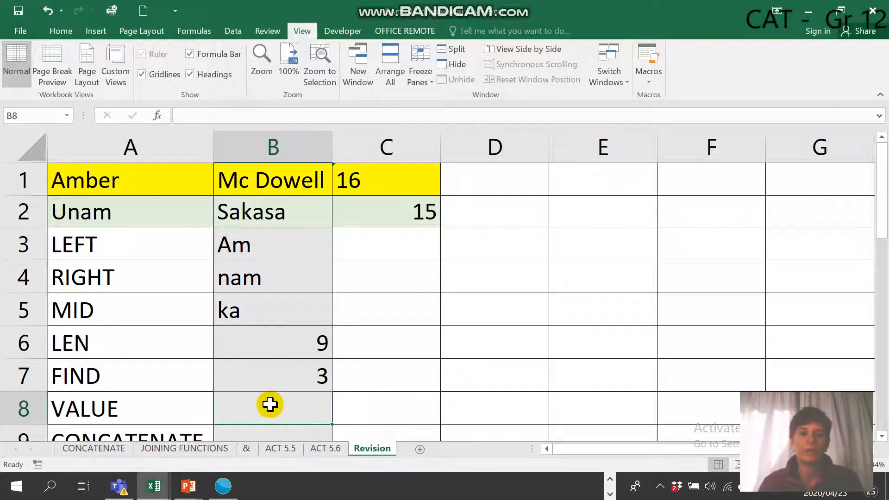
Check the text-formatted number in C1, enter =VALUE(C1) in cell B8 to convert it to a number, and reselect B8 to check it
{"action": "left_click", "coordinate": [352, 180]}
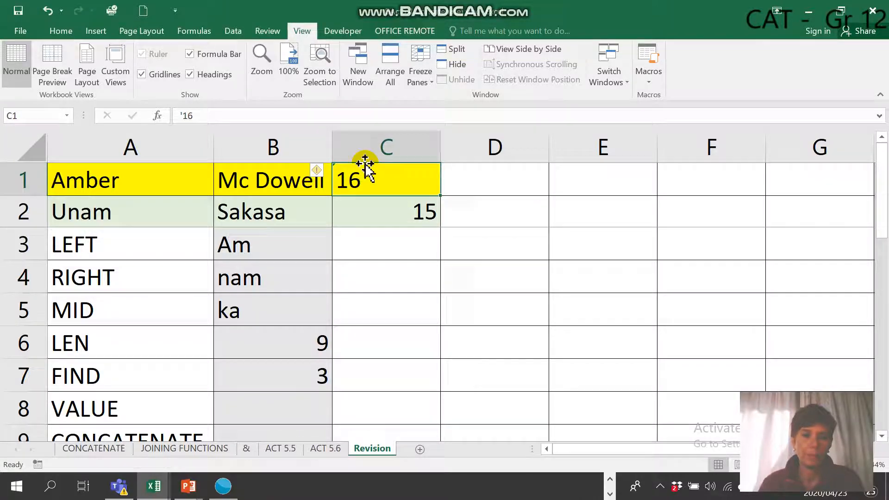
{"action": "left_click", "coordinate": [303, 409]}
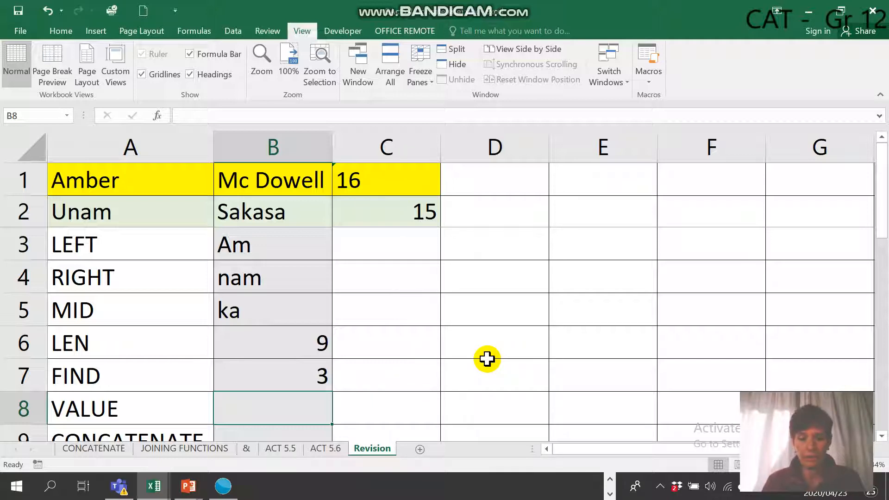
{"action": "type", "text": "=va"}
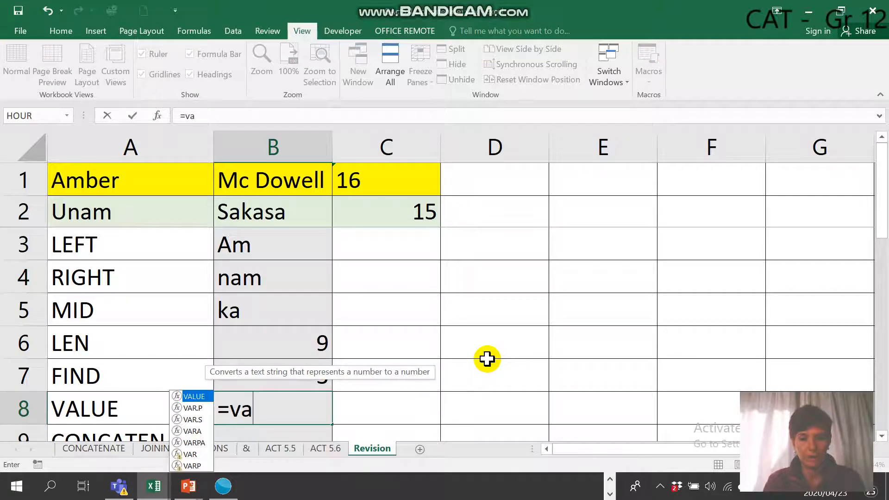
{"action": "type", "text": "lue("}
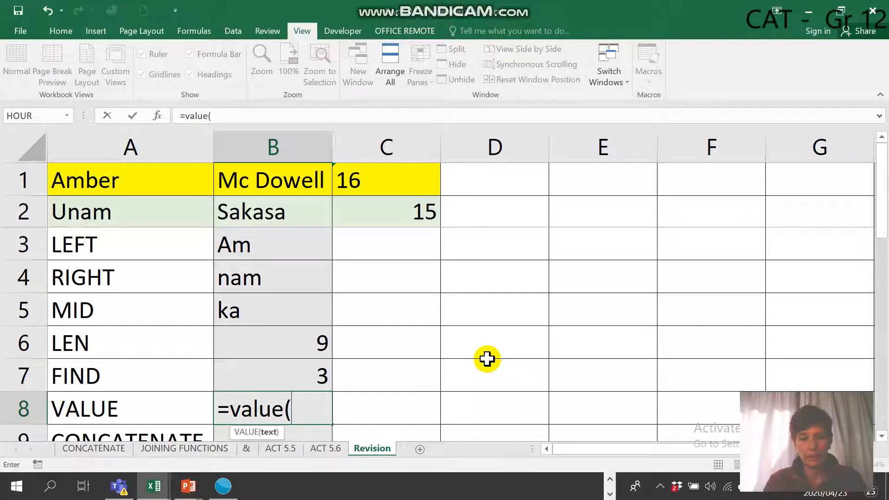
{"action": "left_click", "coordinate": [357, 180]}
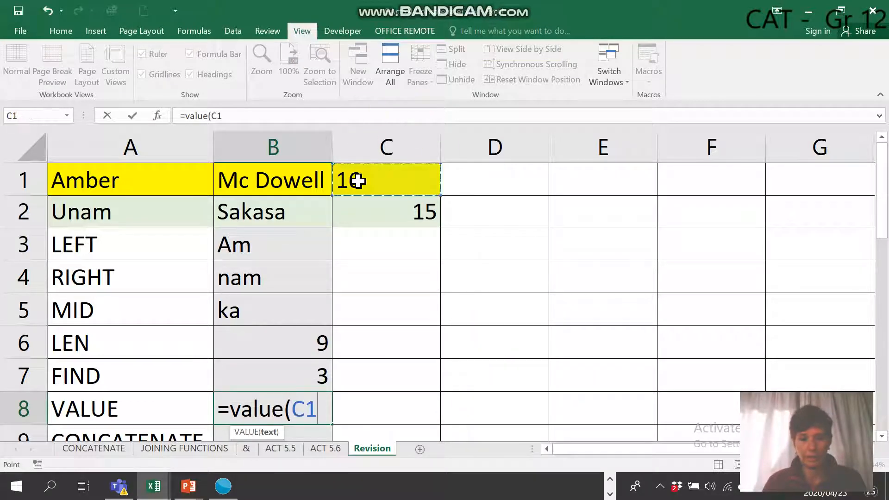
{"action": "type", "text": ")"}
{"action": "key", "text": "Return"}
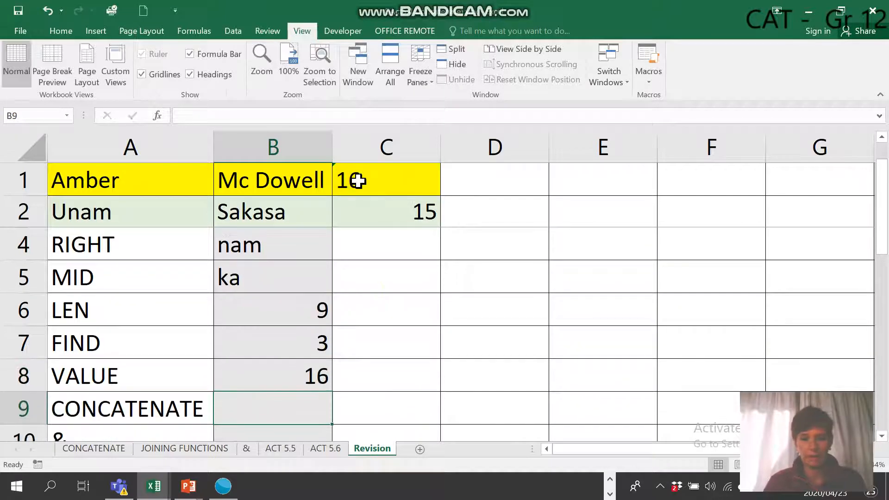
{"action": "left_click", "coordinate": [289, 370]}
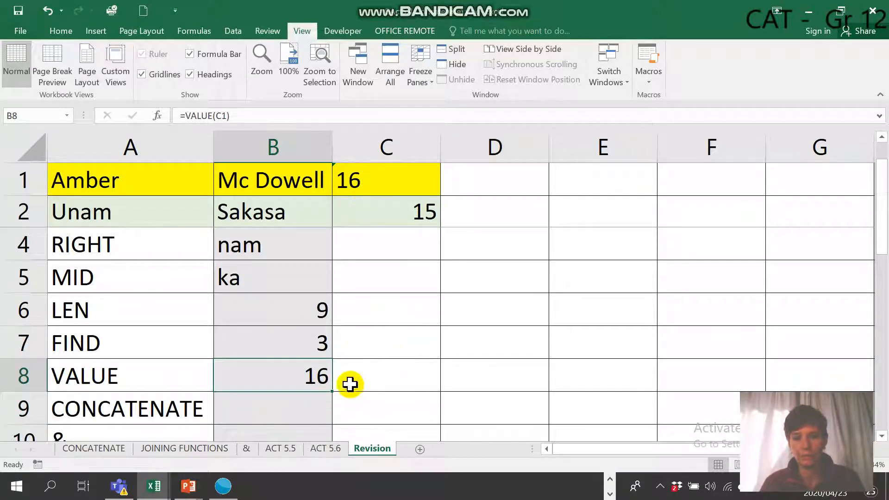
Enter =CONCATENATE(A2," ",B2) in cell B9 to join the second row's names with a space, and auto-fit column B
{"action": "left_click", "coordinate": [299, 419]}
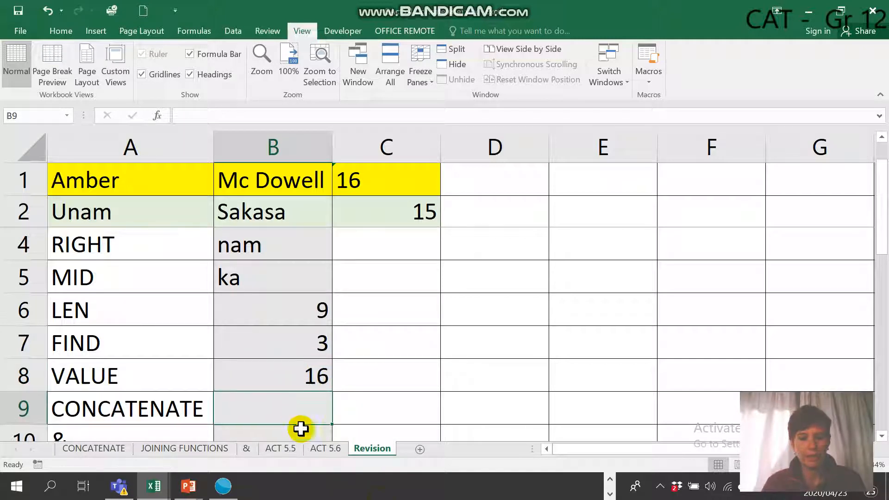
{"action": "left_click", "coordinate": [881, 436]}
{"action": "left_click", "coordinate": [880, 436]}
{"action": "left_click", "coordinate": [880, 436]}
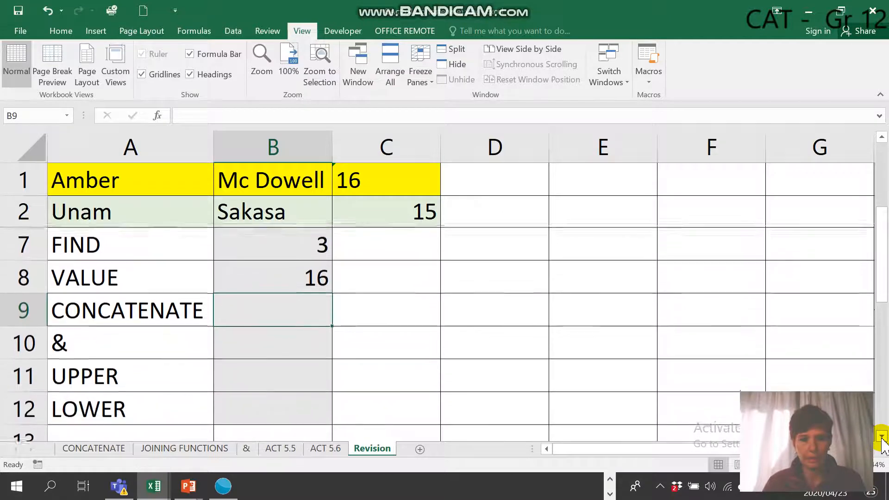
{"action": "left_click", "coordinate": [881, 436]}
{"action": "left_click", "coordinate": [881, 436]}
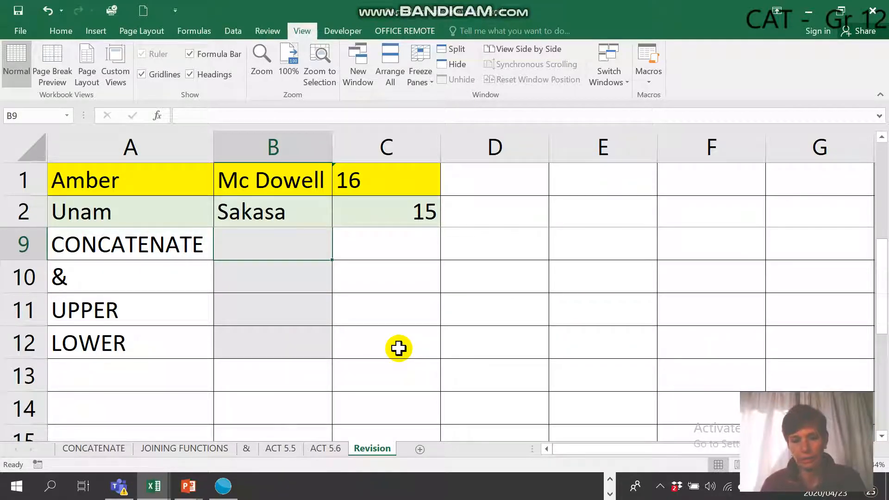
{"action": "type", "text": "="}
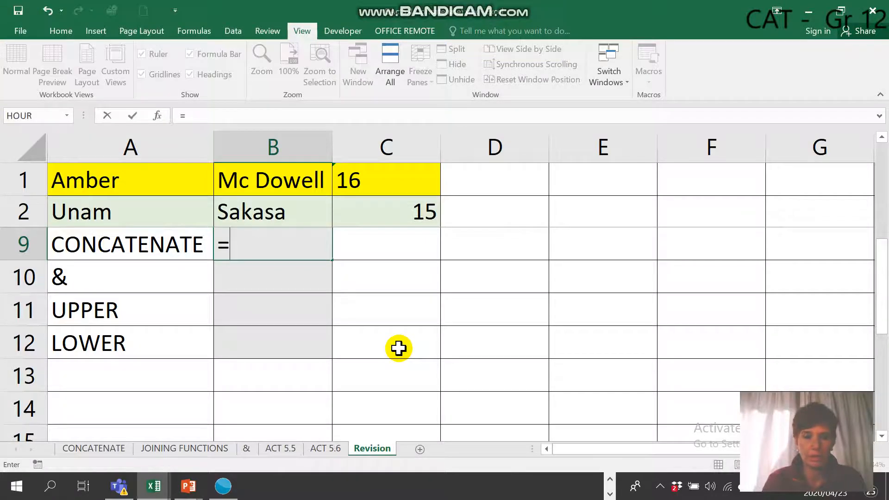
{"action": "type", "text": "c"}
{"action": "key", "text": "BackSpace"}
{"action": "key", "text": "Caps_Lock"}
{"action": "type", "text": "CON"}
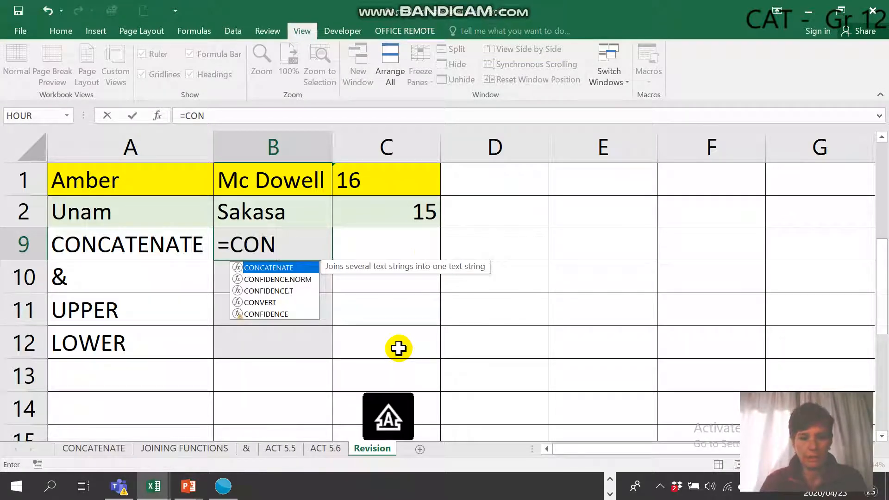
{"action": "double_click", "coordinate": [271, 267]}
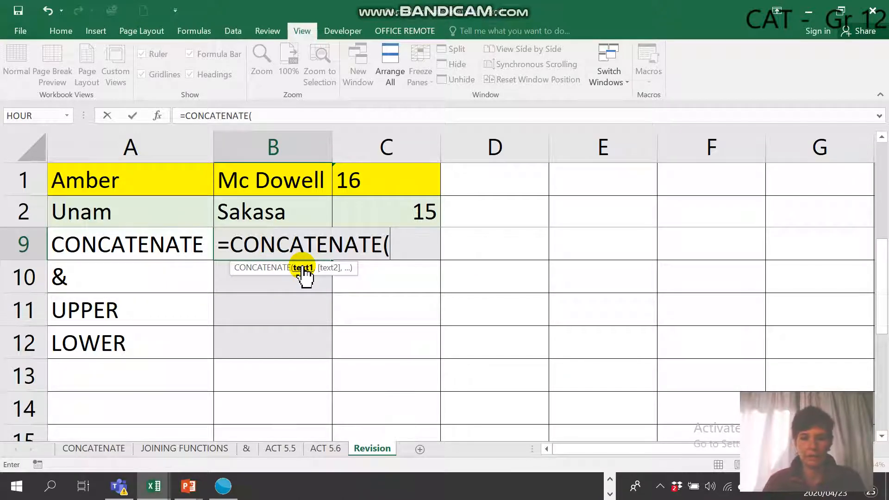
{"action": "left_click", "coordinate": [121, 207]}
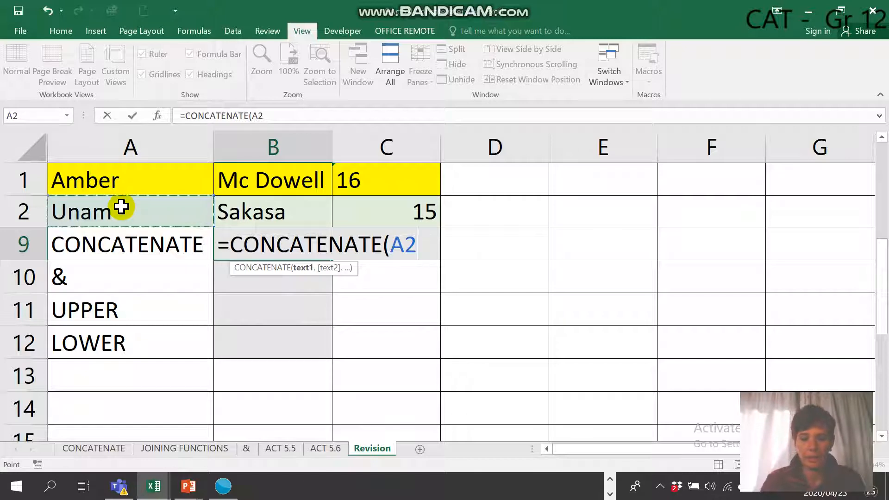
{"action": "type", "text": ","}
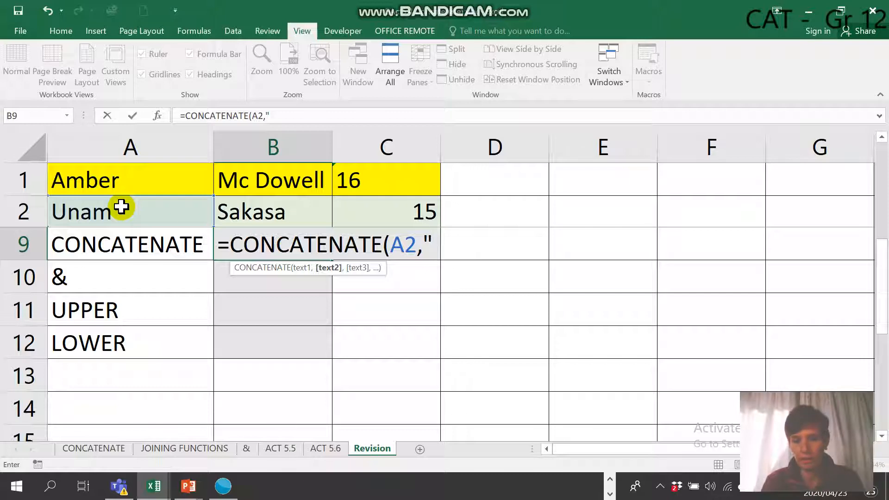
{"action": "type", "text": "\" \""}
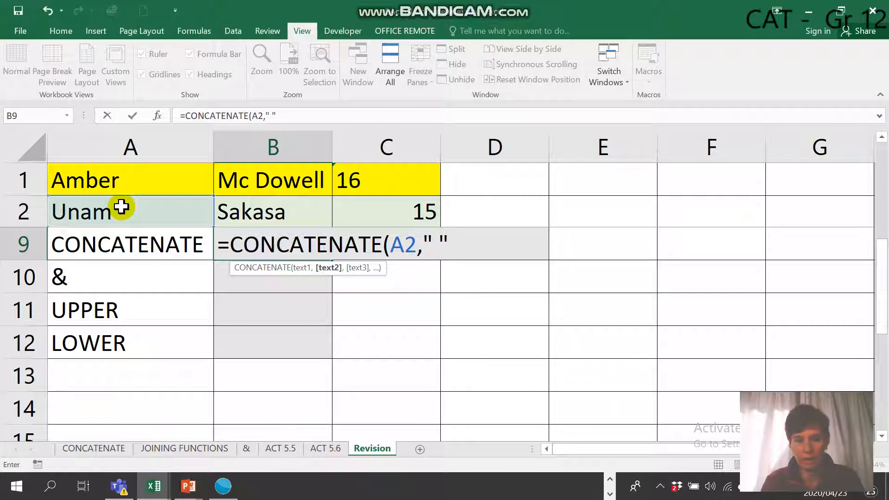
{"action": "type", "text": ","}
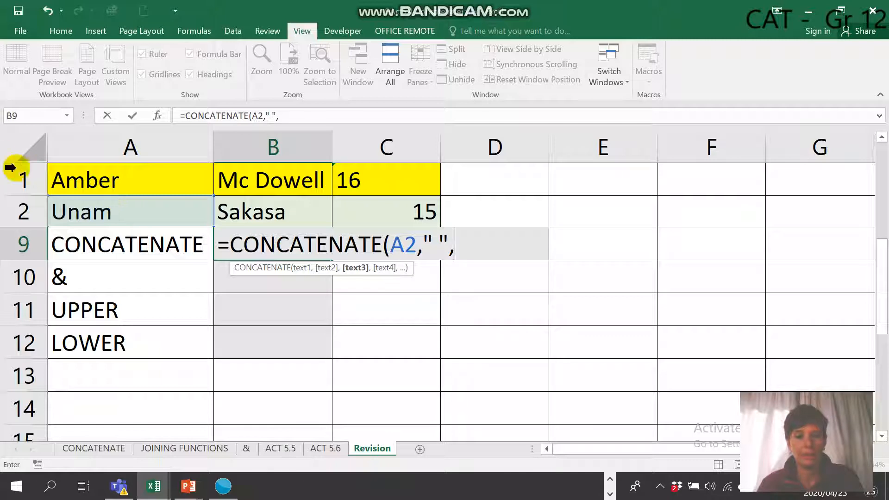
{"action": "left_click", "coordinate": [274, 207]}
{"action": "type", "text": ")"}
{"action": "key", "text": "Return"}
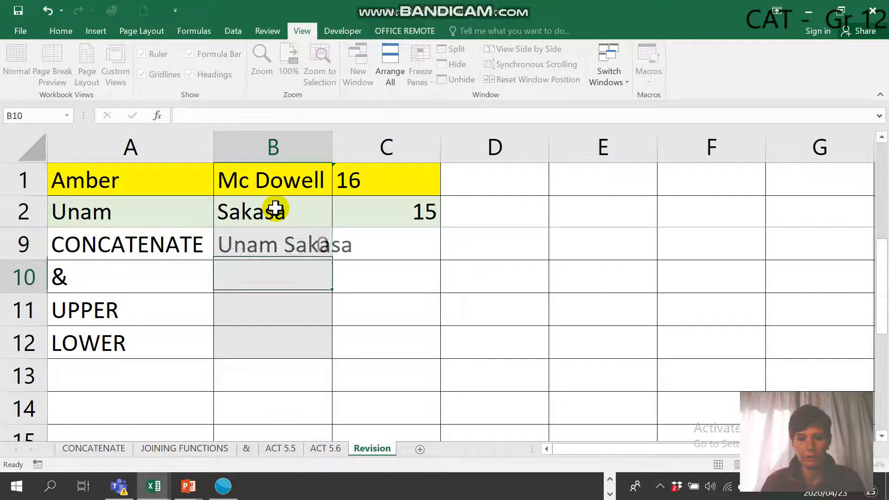
{"action": "left_click", "coordinate": [297, 243]}
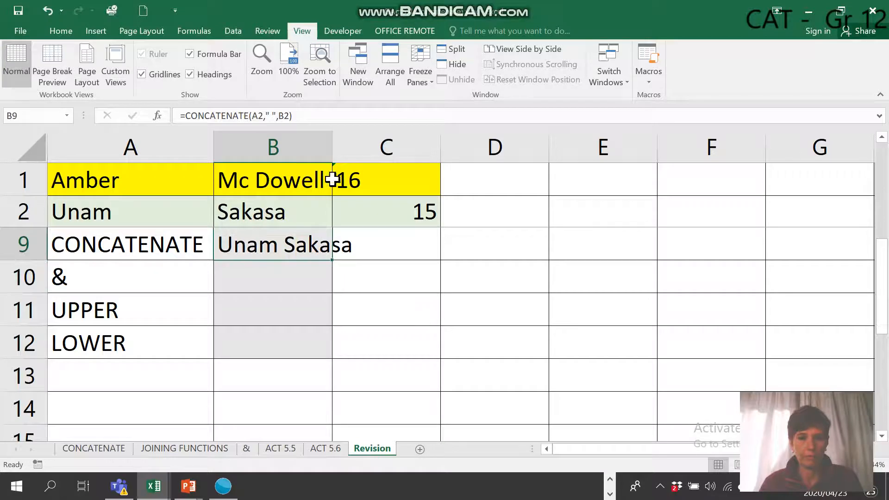
{"action": "double_click", "coordinate": [332, 141]}
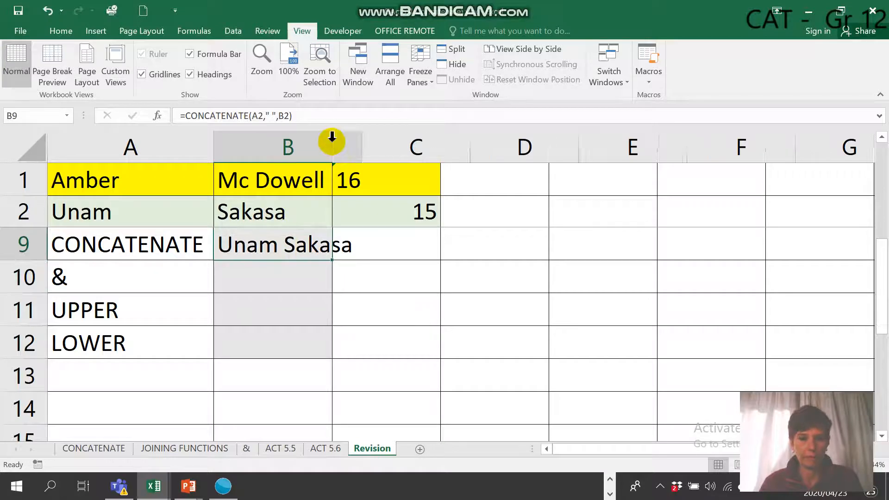
Join the first row's names in cell B10 with =A1&" "&B1, and auto-fit column B to the longer text
{"action": "left_click", "coordinate": [298, 267]}
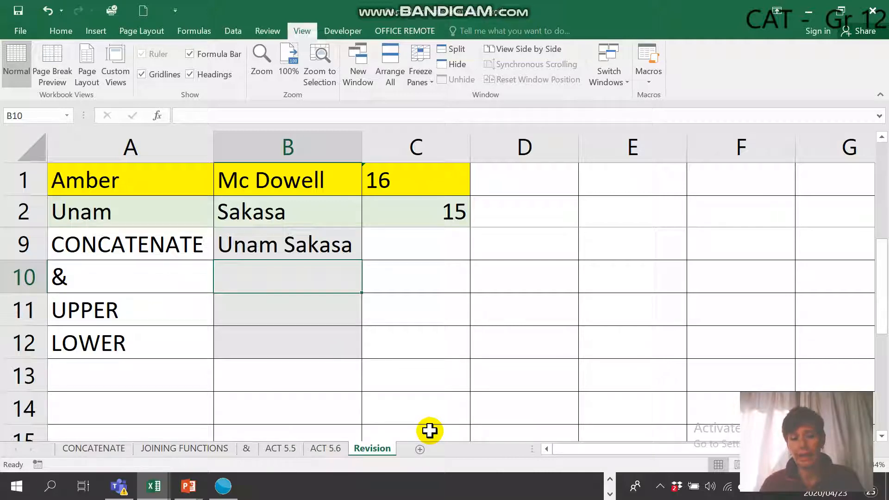
{"action": "type", "text": "="}
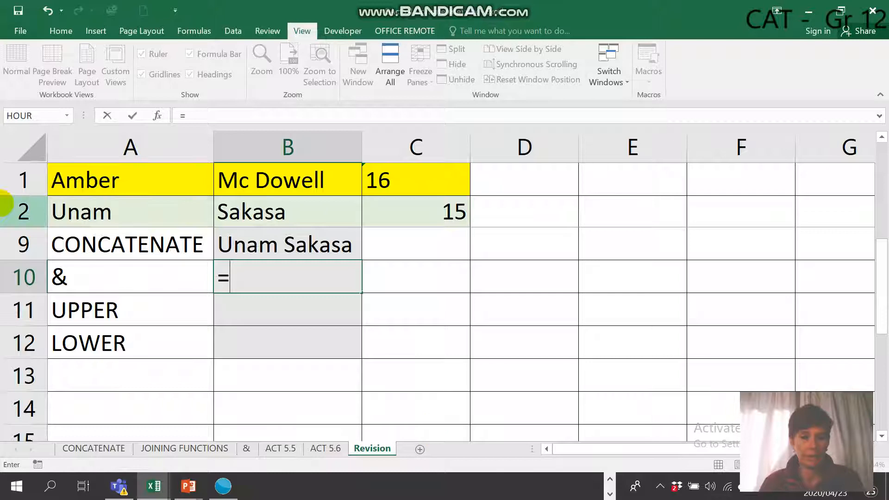
{"action": "left_click", "coordinate": [112, 180]}
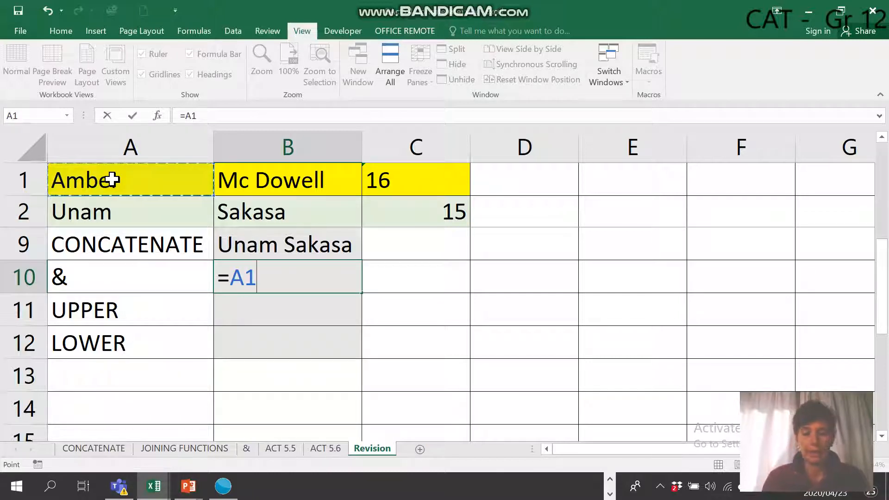
{"action": "type", "text": "&"}
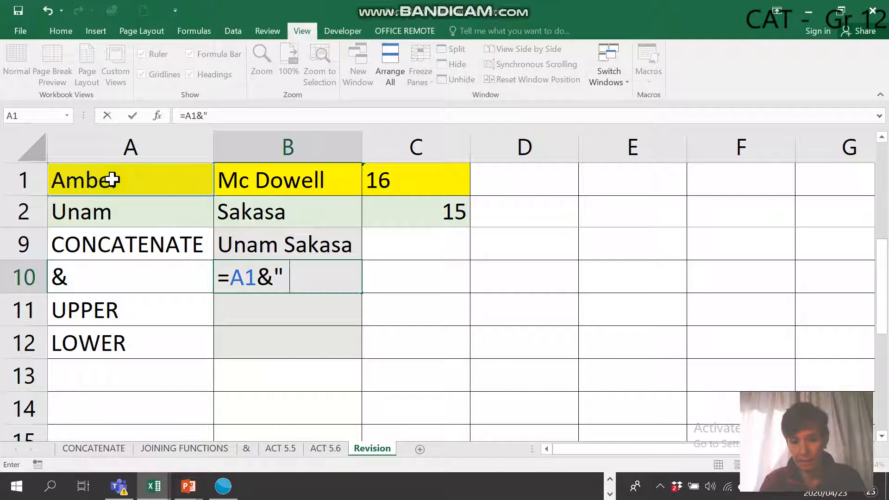
{"action": "type", "text": "\" \"&"}
{"action": "left_click", "coordinate": [287, 177]}
{"action": "key", "text": "Return"}
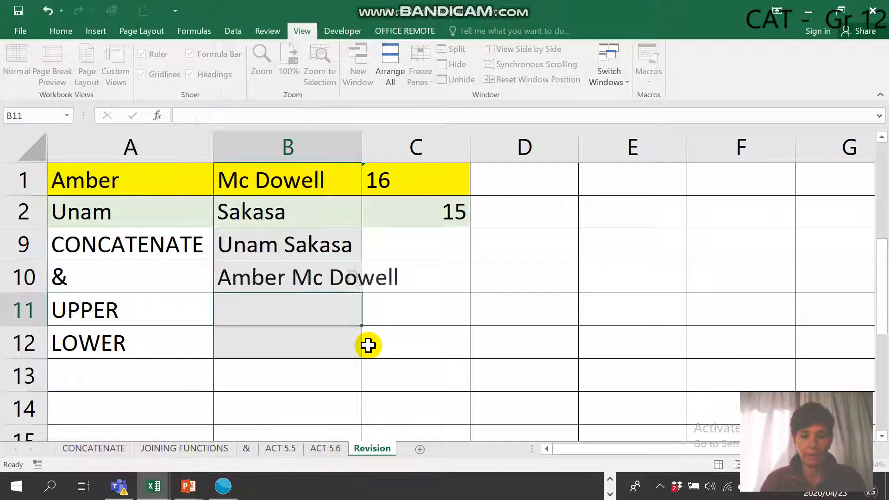
{"action": "double_click", "coordinate": [361, 139]}
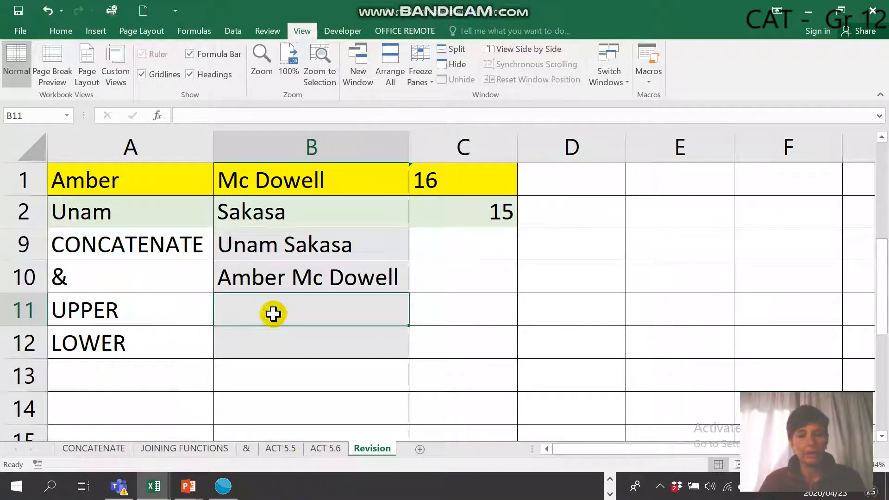
Review the & formula in B10, and enter =UPPER(B9) in cell B11 to convert the joined name to capitals
{"action": "left_click", "coordinate": [274, 349]}
{"action": "left_click", "coordinate": [273, 312]}
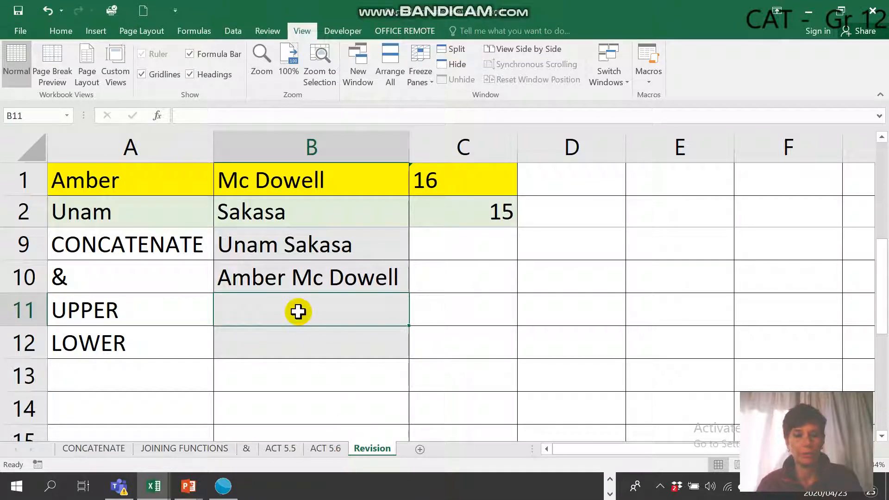
{"action": "double_click", "coordinate": [301, 278]}
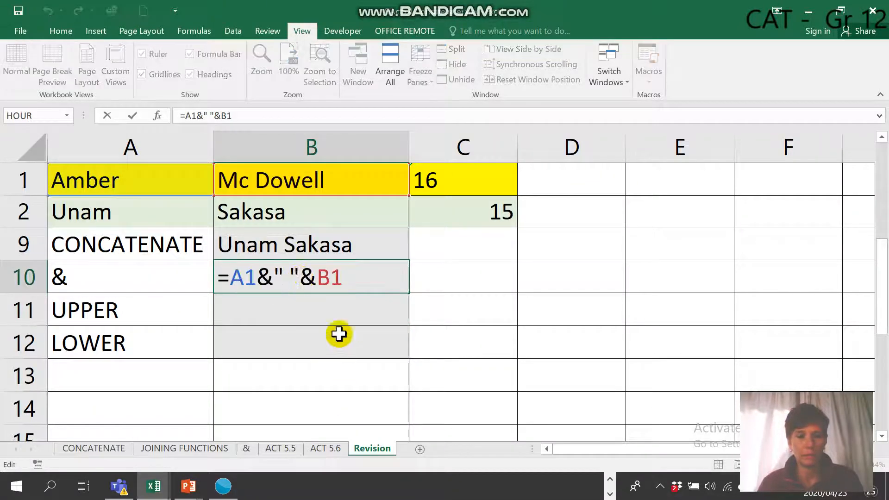
{"action": "left_click", "coordinate": [281, 241]}
{"action": "left_click", "coordinate": [292, 308]}
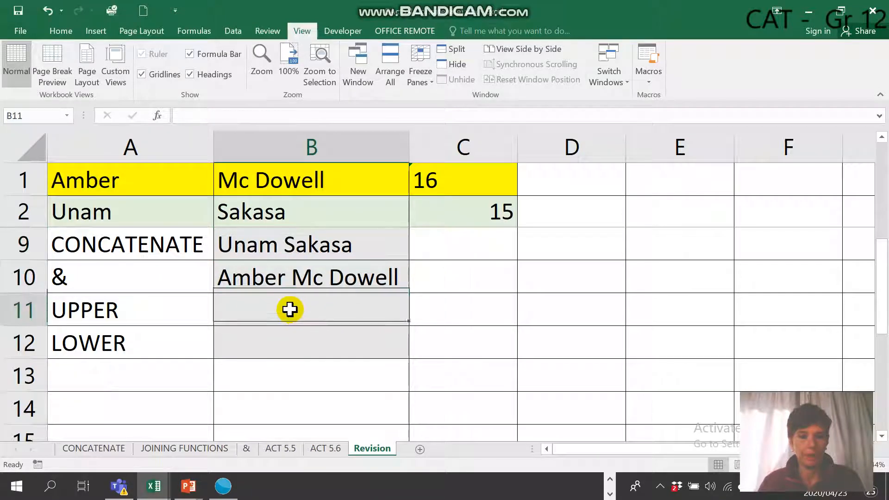
{"action": "type", "text": "="}
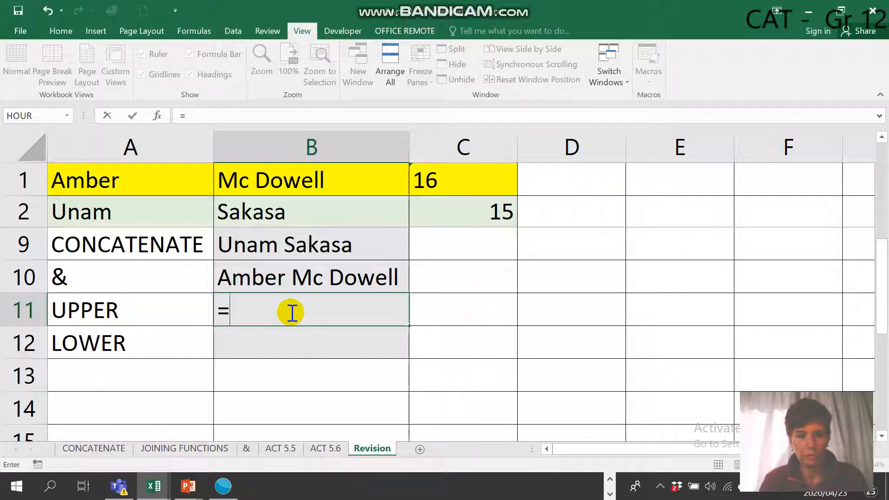
{"action": "type", "text": "UP"}
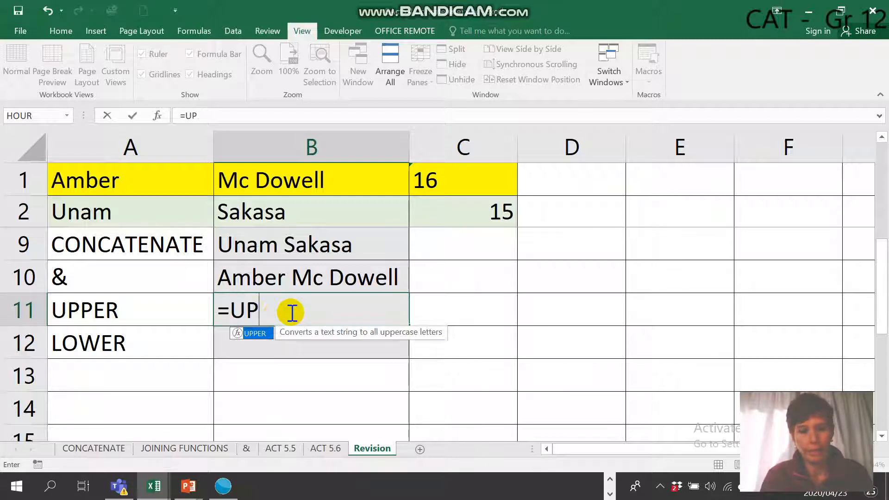
{"action": "type", "text": "PER("}
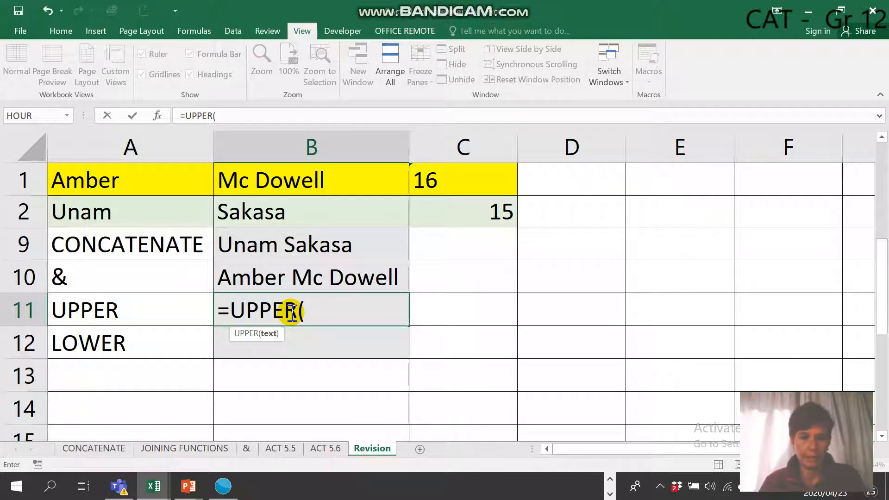
{"action": "left_click", "coordinate": [268, 241]}
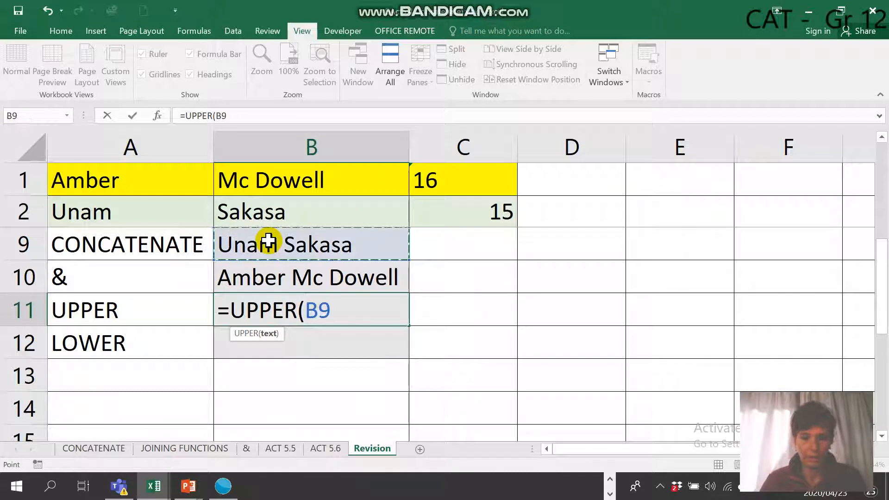
{"action": "type", "text": ")"}
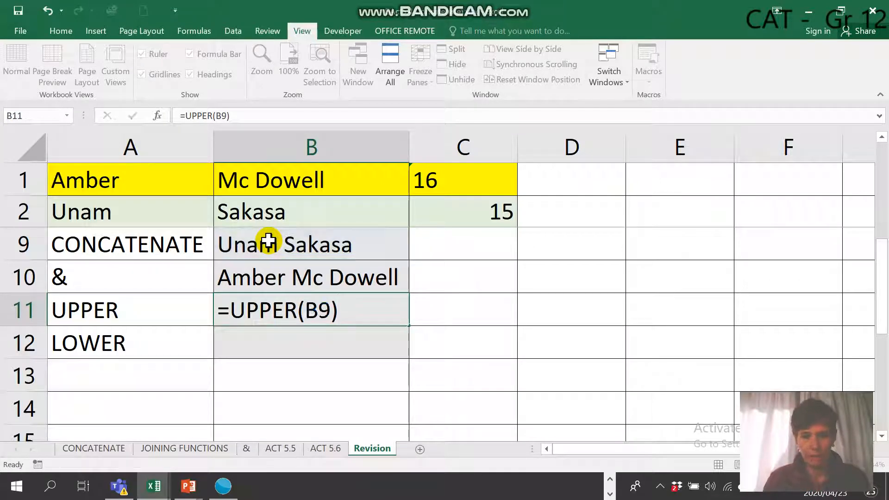
{"action": "key", "text": "Return"}
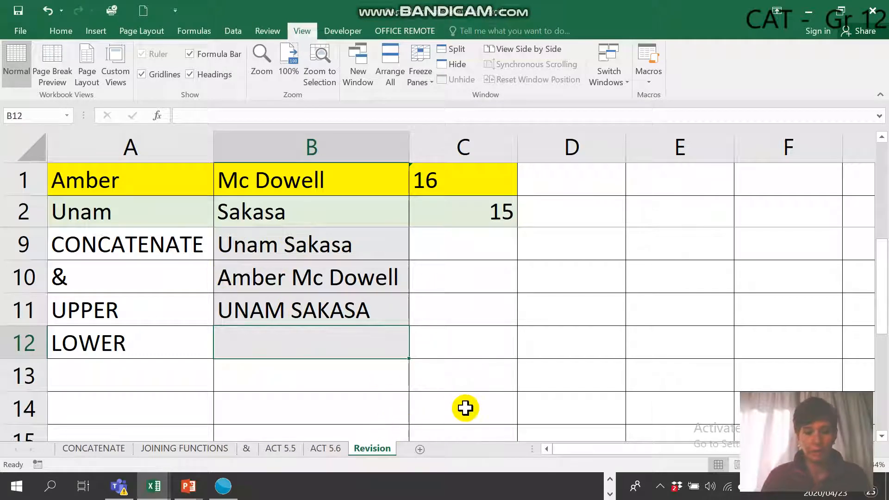
Enter =LOWER(B10) in cell B12 to convert the joined name from B10 to lowercase letters
{"action": "type", "text": "=LO"}
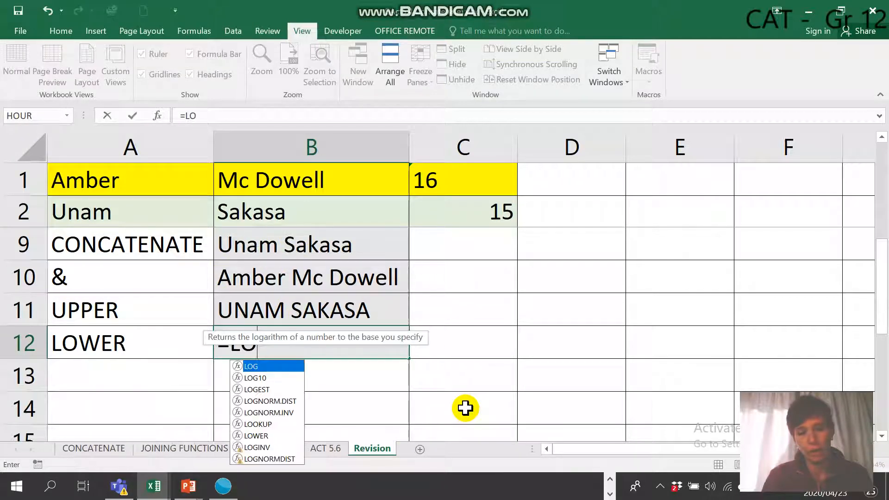
{"action": "type", "text": "WER"}
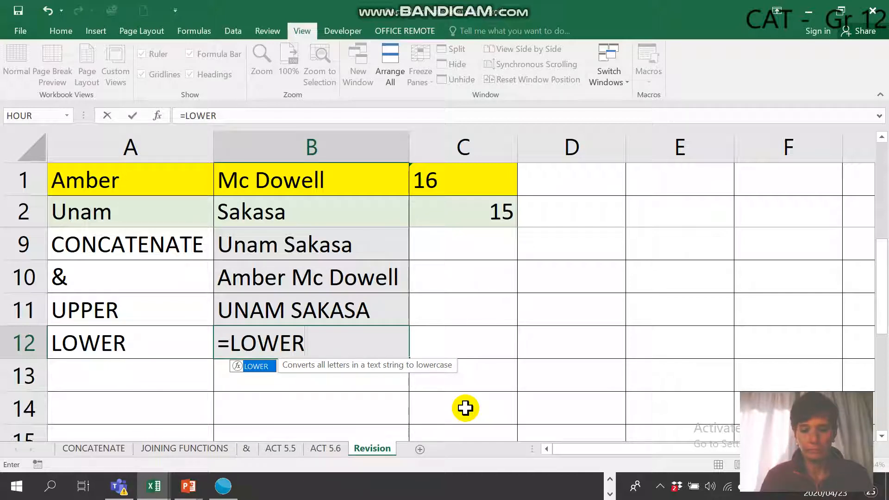
{"action": "type", "text": "("}
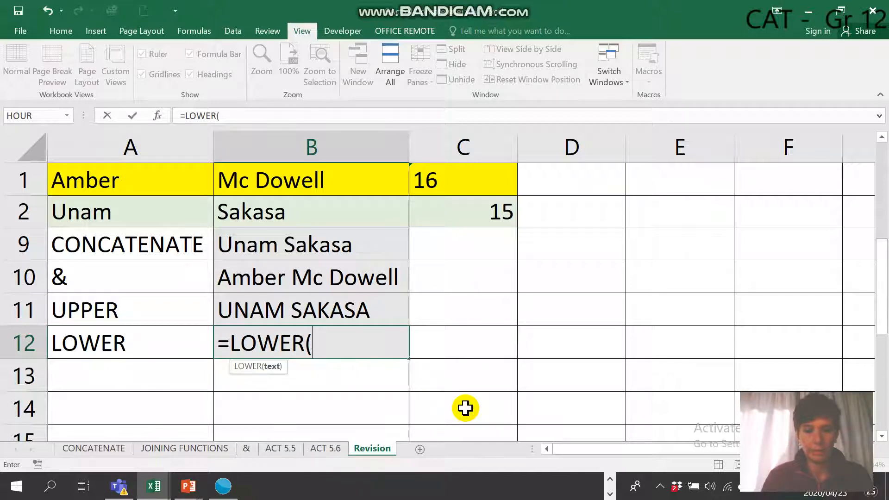
{"action": "left_click", "coordinate": [366, 280]}
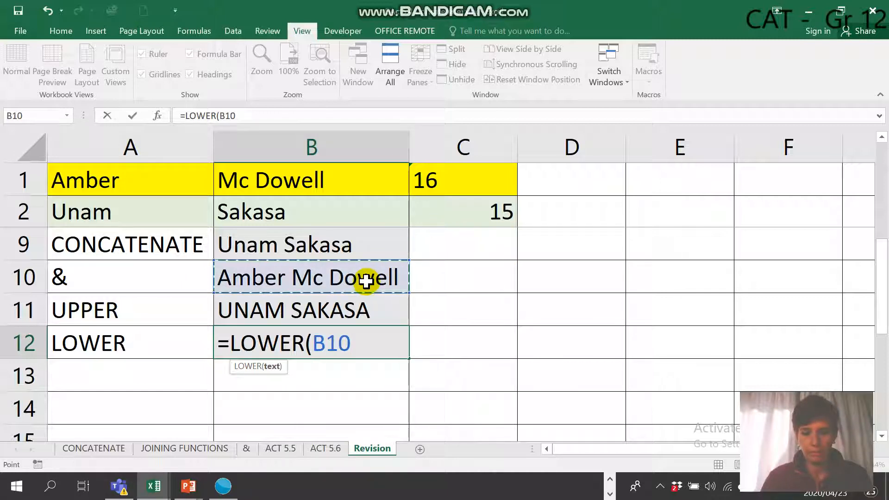
{"action": "type", "text": ")"}
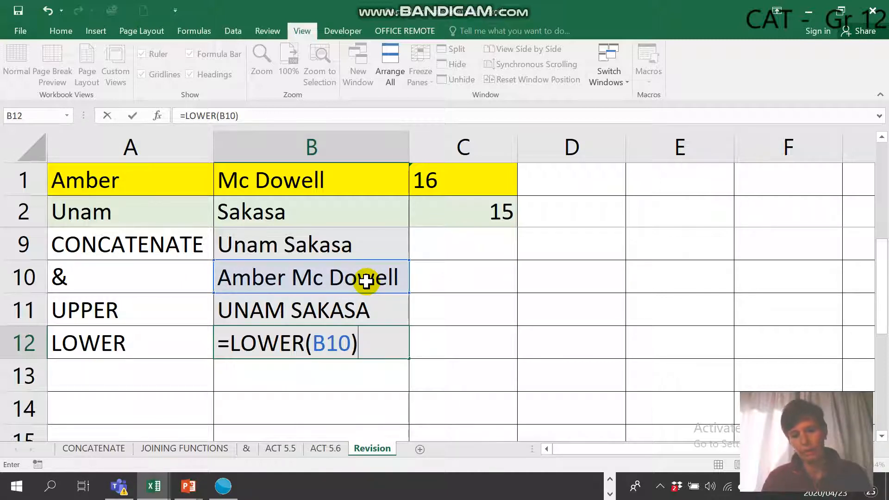
{"action": "key", "text": "Return"}
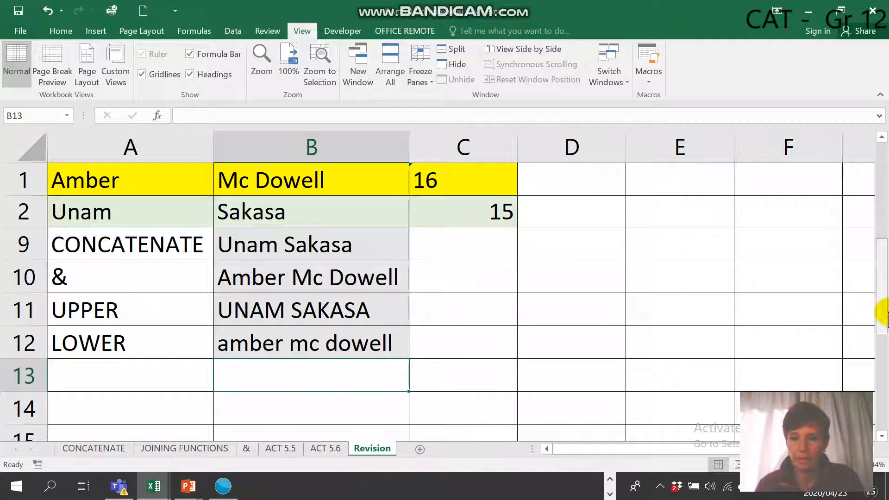
{"action": "left_click_drag", "start_coordinate": [876, 298], "coordinate": [878, 386]}
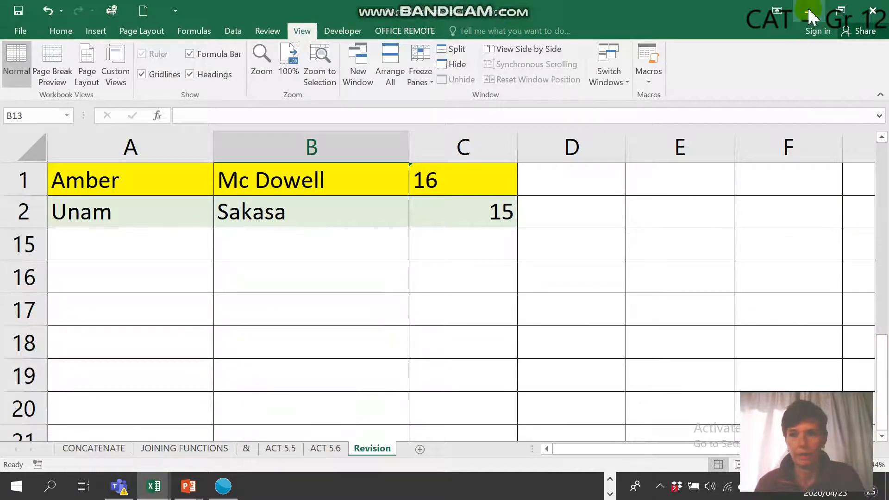
Switch to the PowerPoint slide show and view the Function Combinations recap slide
{"action": "left_click", "coordinate": [809, 11]}
{"action": "left_click", "coordinate": [493, 471]}
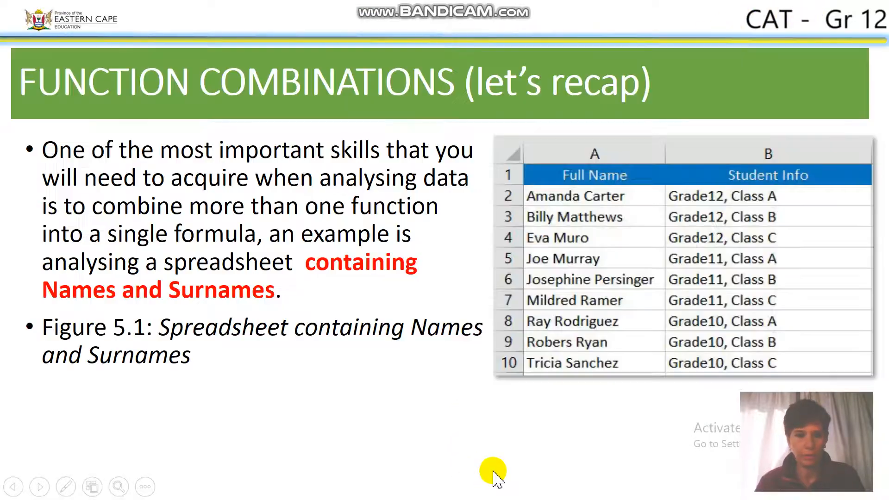
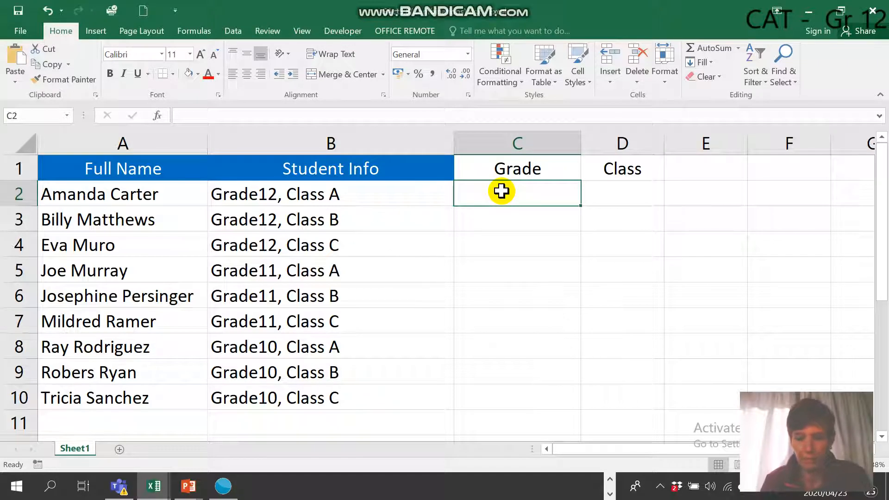
Enter =FIND(",",B2) in cell C2 to locate the comma in the first student's info
{"action": "type", "text": "=FI"}
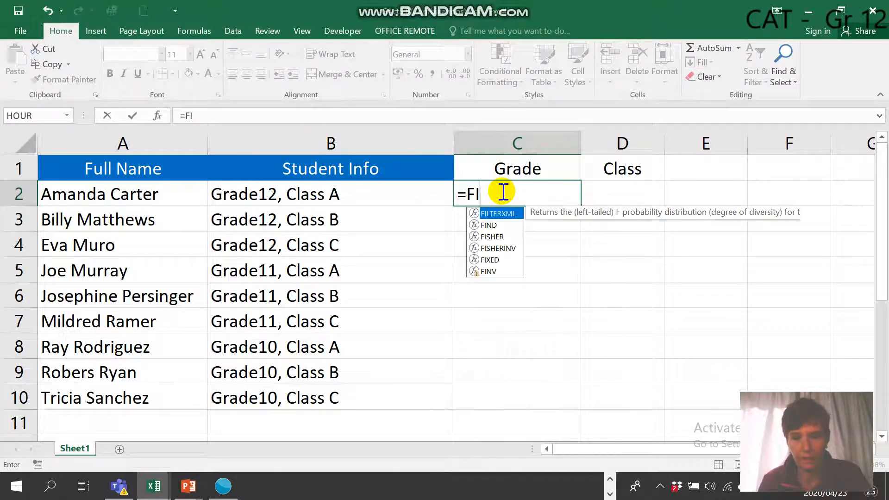
{"action": "type", "text": "ND("}
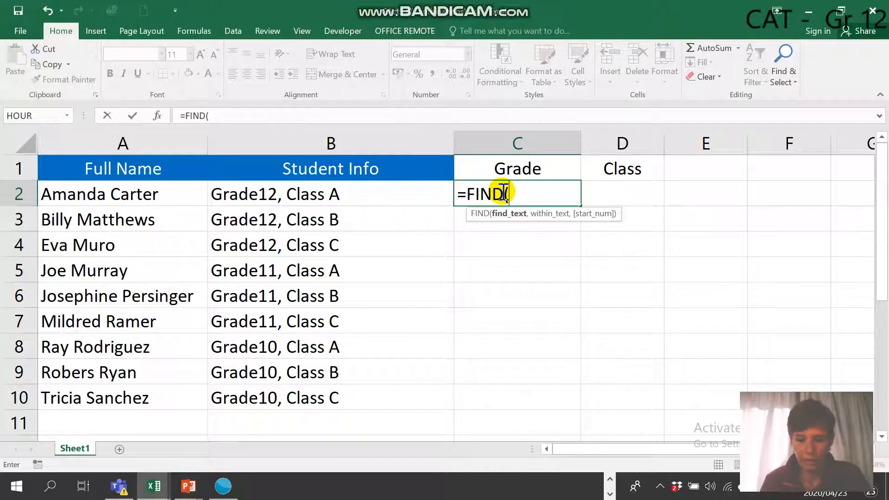
{"action": "type", "text": "\",\""}
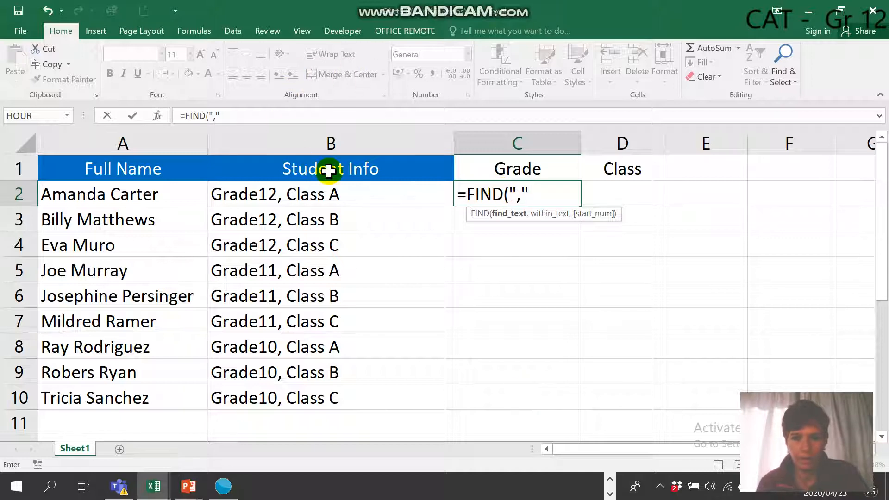
{"action": "type", "text": ","}
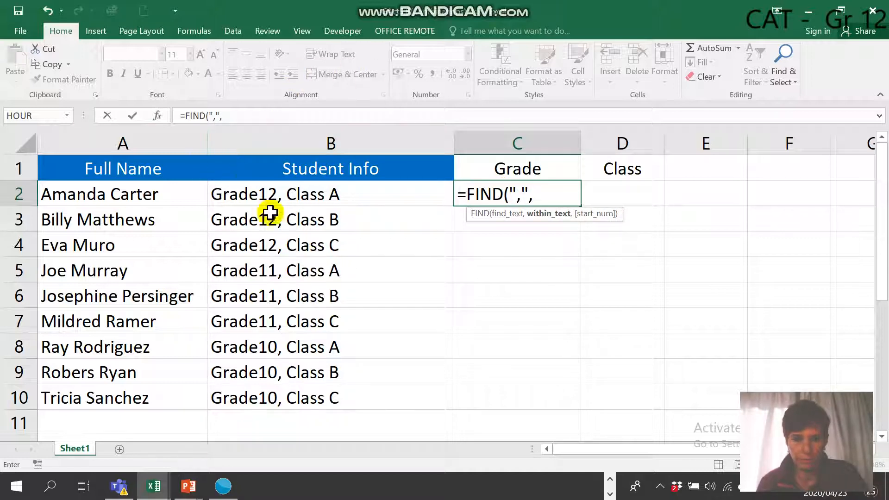
{"action": "left_click", "coordinate": [273, 198]}
{"action": "type", "text": ")"}
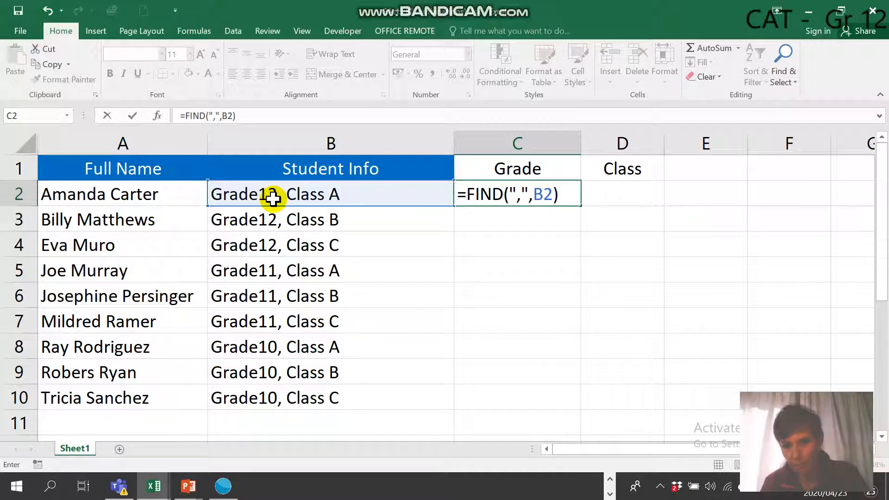
{"action": "key", "text": "Return"}
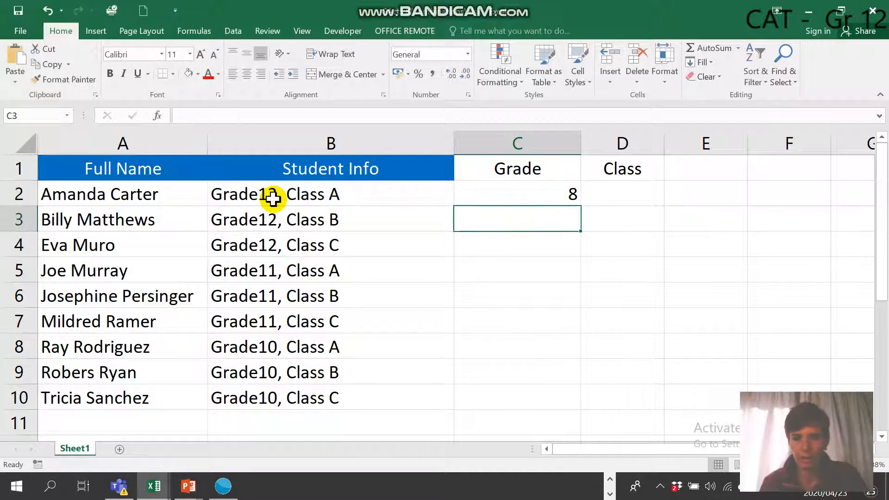
{"action": "left_click", "coordinate": [526, 185]}
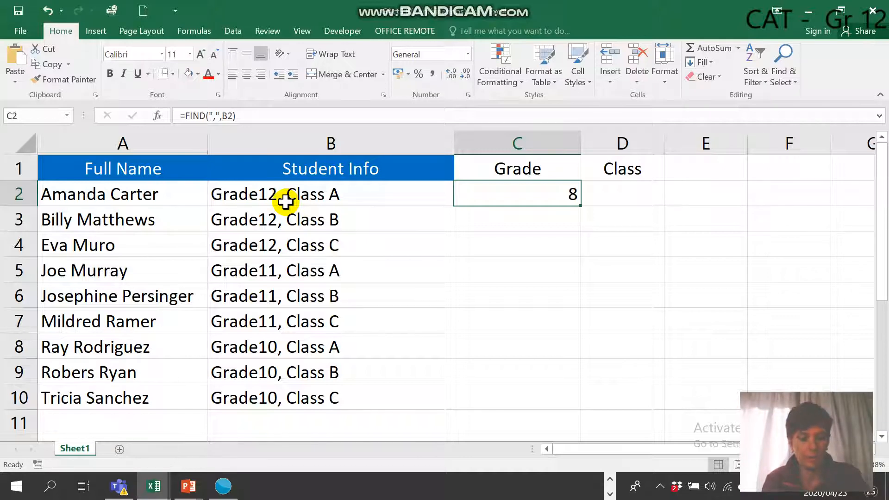
{"action": "double_click", "coordinate": [498, 193]}
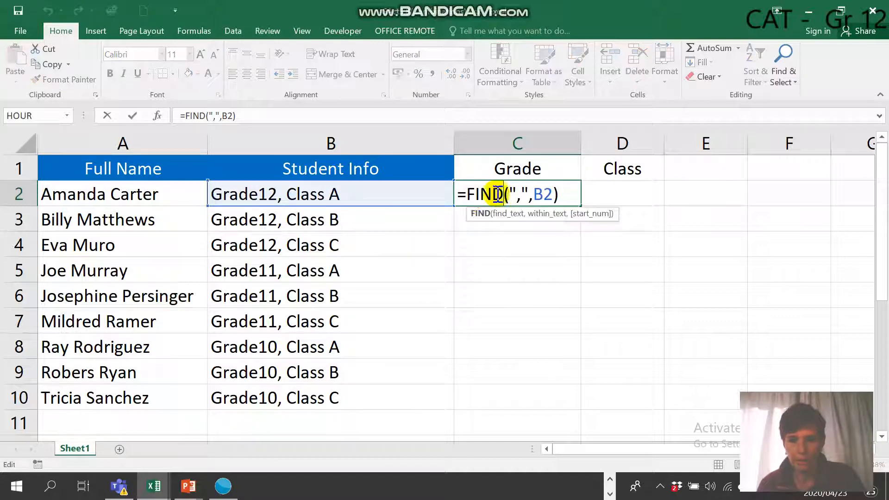
{"action": "left_click", "coordinate": [465, 194]}
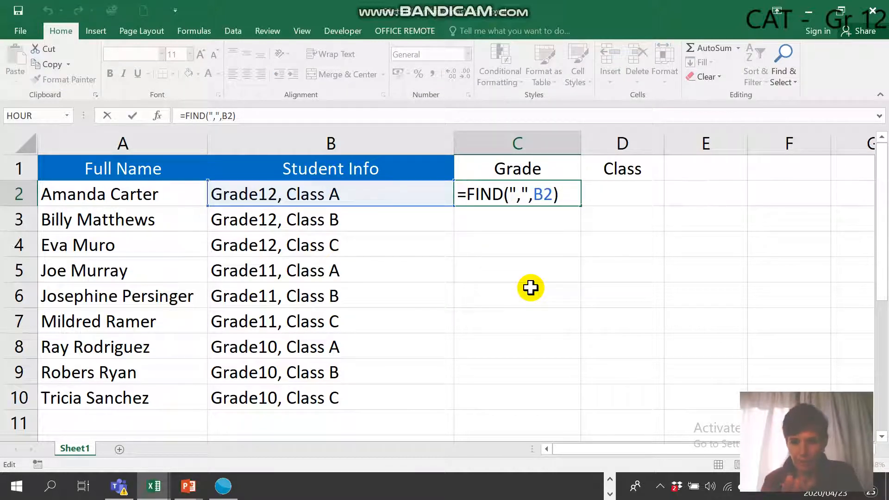
{"action": "key", "text": "Return"}
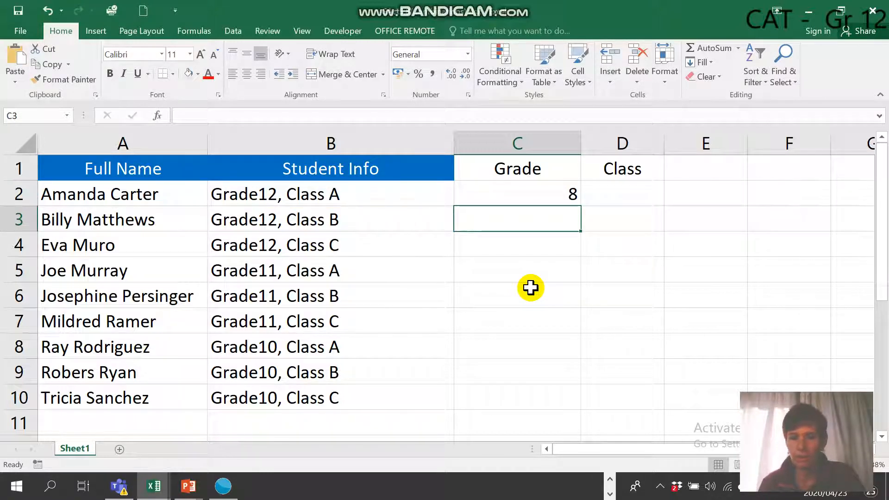
Nest the FIND formula in C2 inside a LEFT function, as =LEFT(B2,FIND(",",B2)), to extract the grade text
{"action": "double_click", "coordinate": [544, 193]}
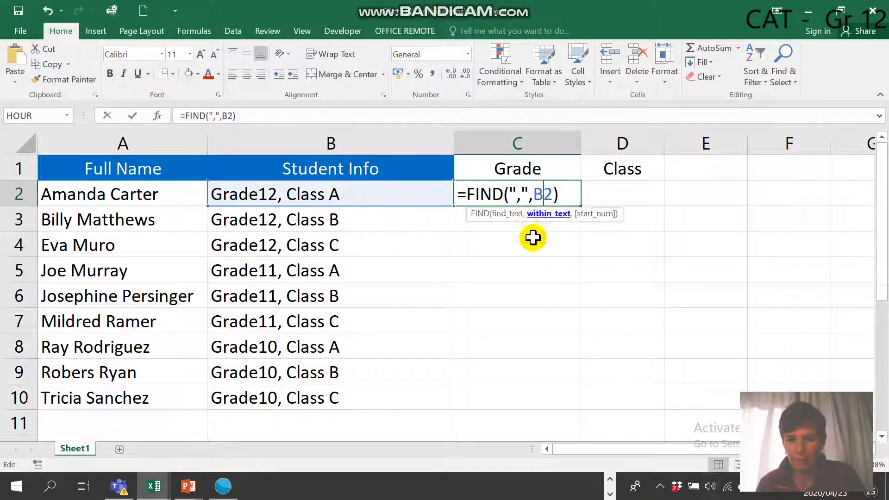
{"action": "left_click_drag", "start_coordinate": [465, 193], "coordinate": [561, 194]}
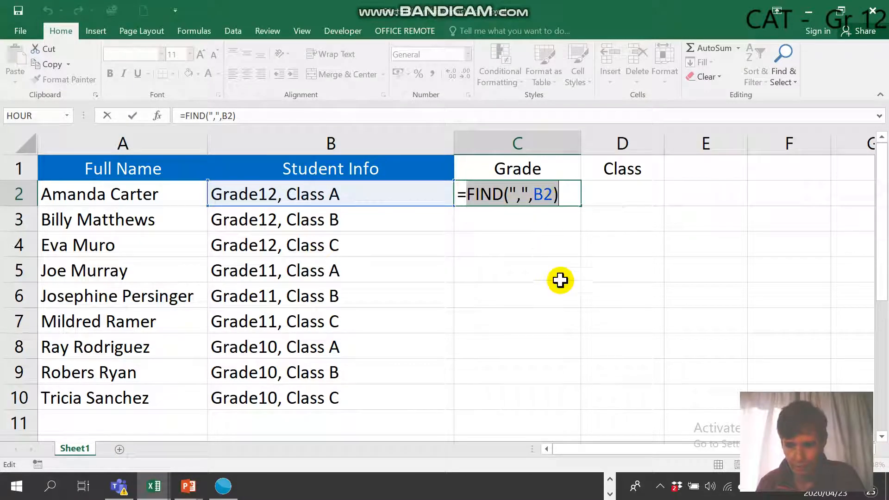
{"action": "left_click", "coordinate": [465, 193]}
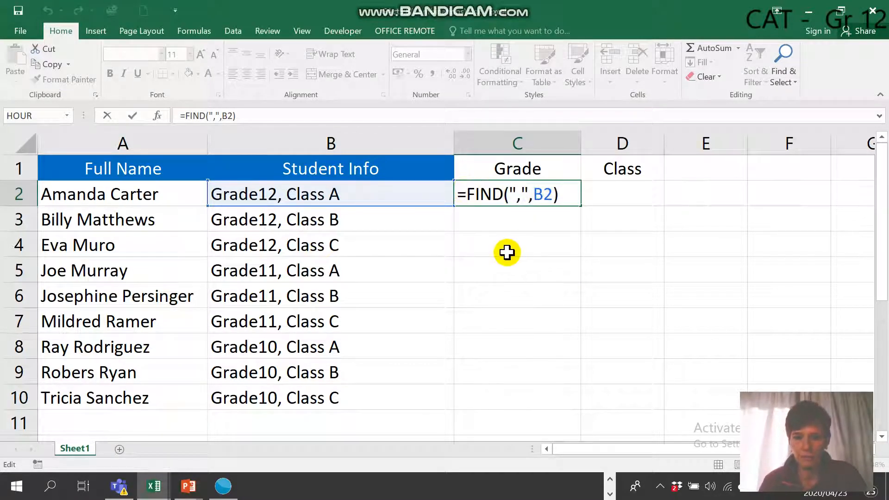
{"action": "type", "text": "LEFT"}
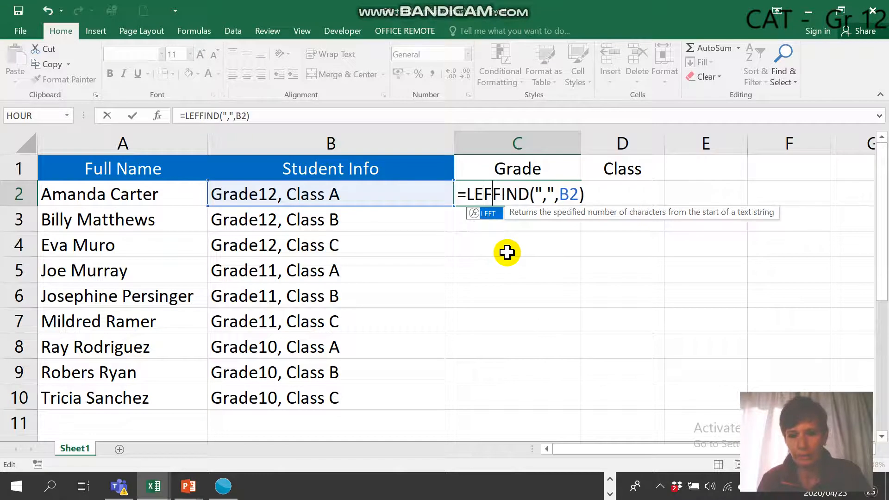
{"action": "type", "text": "("}
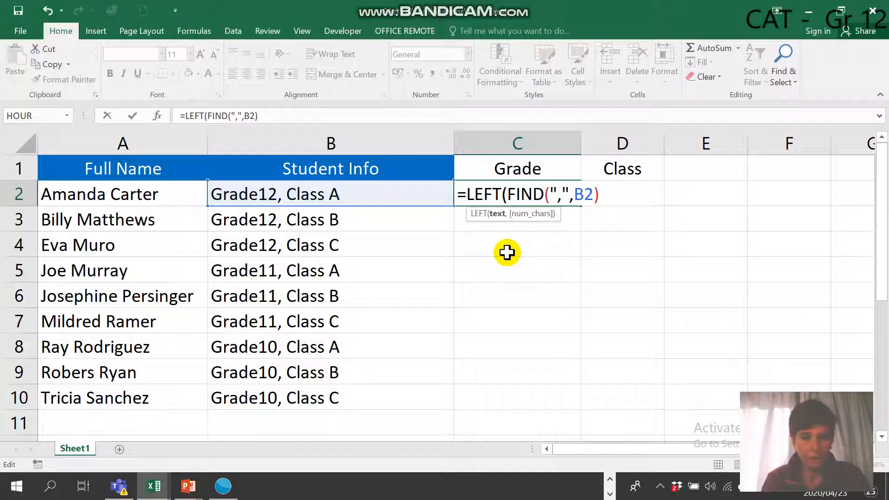
{"action": "left_click", "coordinate": [285, 196]}
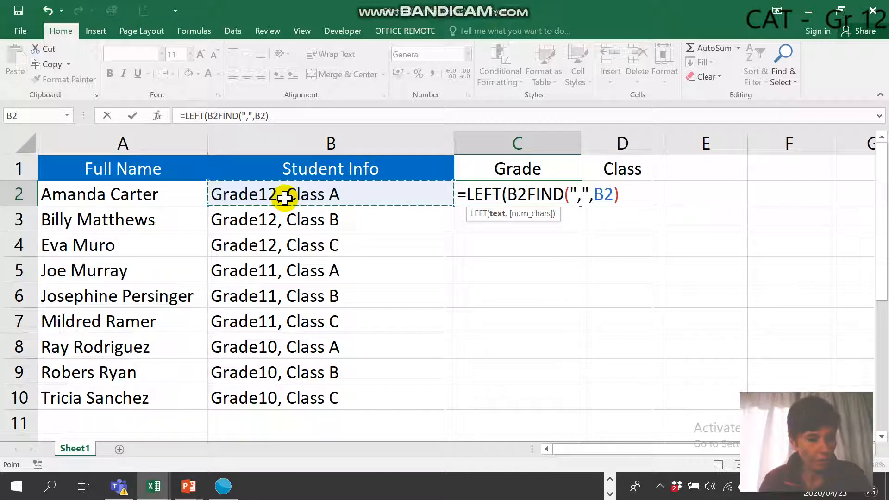
{"action": "type", "text": ",B2"}
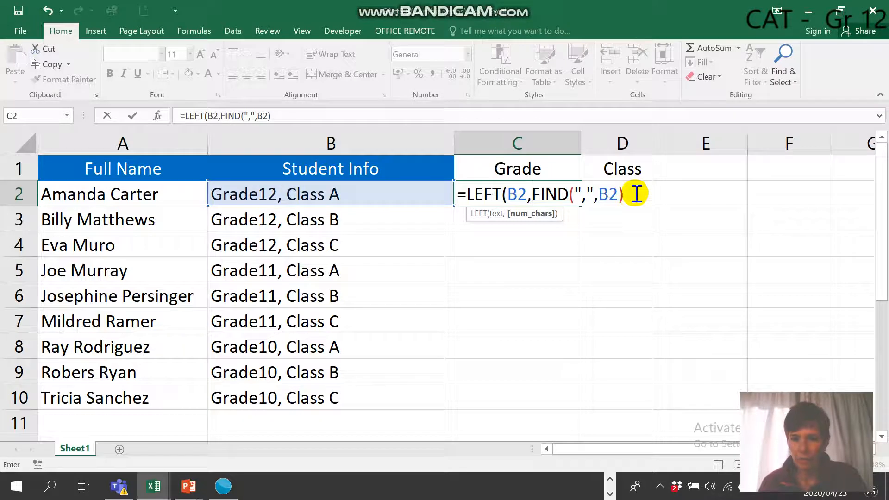
{"action": "type", "text": ")"}
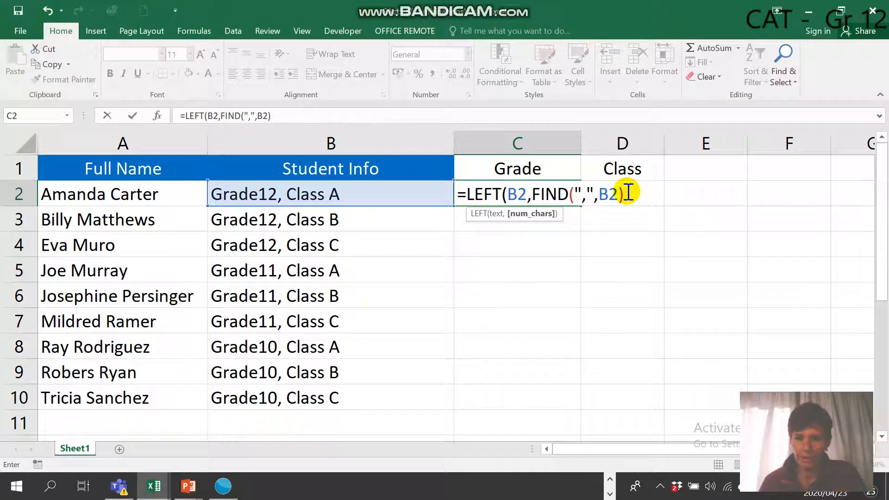
{"action": "left_click", "coordinate": [628, 192]}
{"action": "type", "text": ")"}
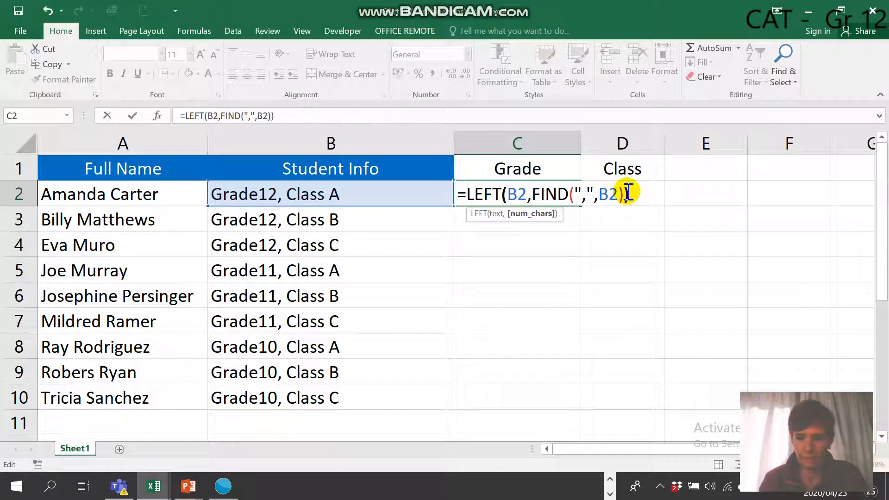
{"action": "key", "text": "Return"}
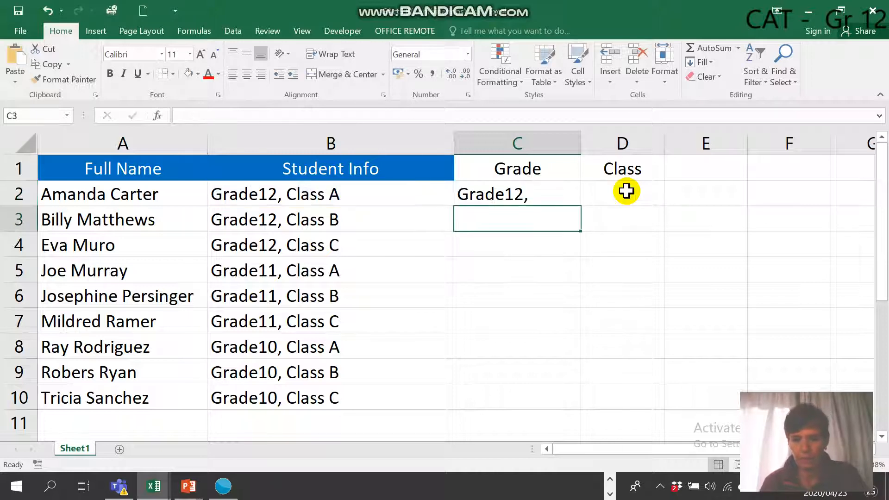
Subtract 1 from the nested FIND in C2, as =LEFT(B2,FIND(",",B2)-1), to leave the comma out of the extracted grade
{"action": "left_click", "coordinate": [520, 197]}
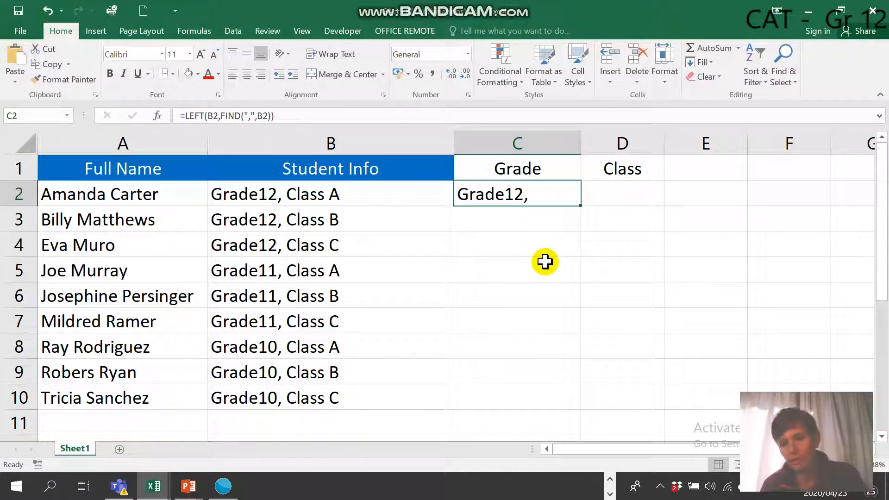
{"action": "double_click", "coordinate": [484, 194]}
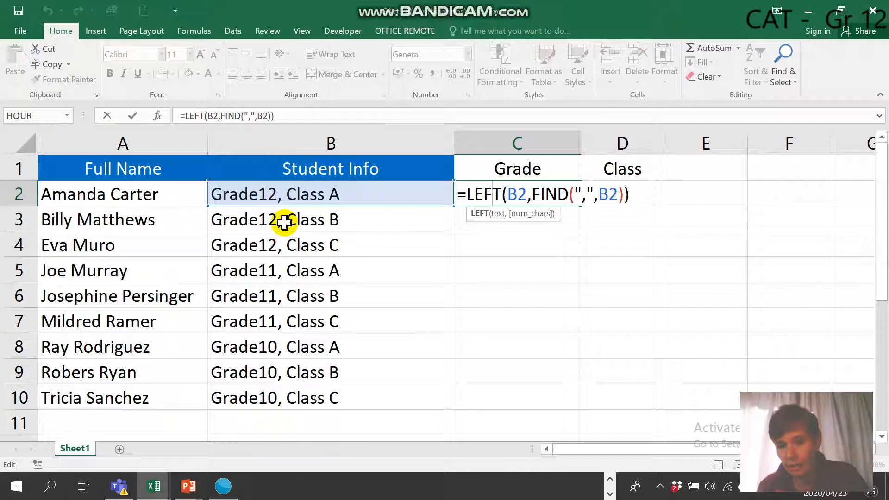
{"action": "left_click_drag", "start_coordinate": [532, 194], "coordinate": [623, 194]}
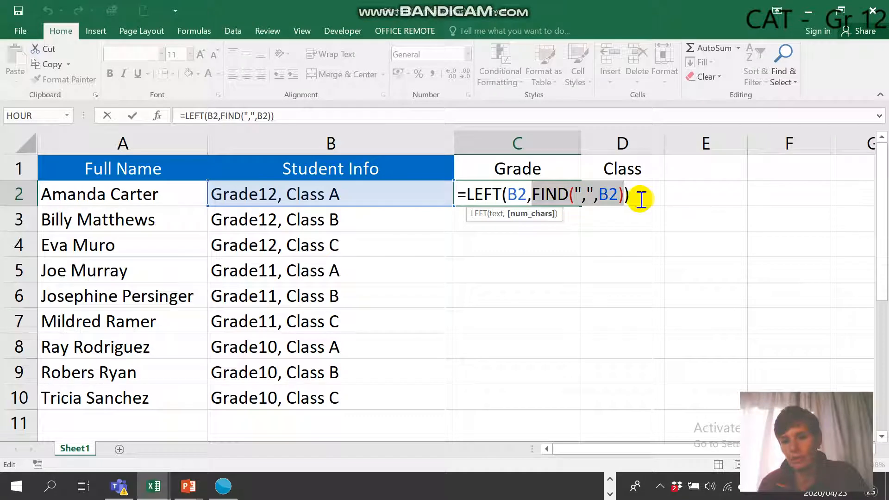
{"action": "left_click", "coordinate": [623, 196]}
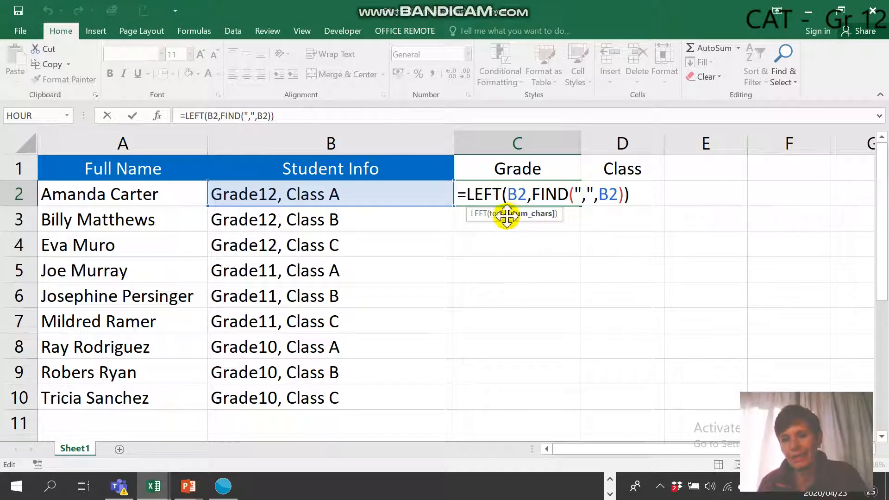
{"action": "left_click_drag", "start_coordinate": [530, 195], "coordinate": [623, 194]}
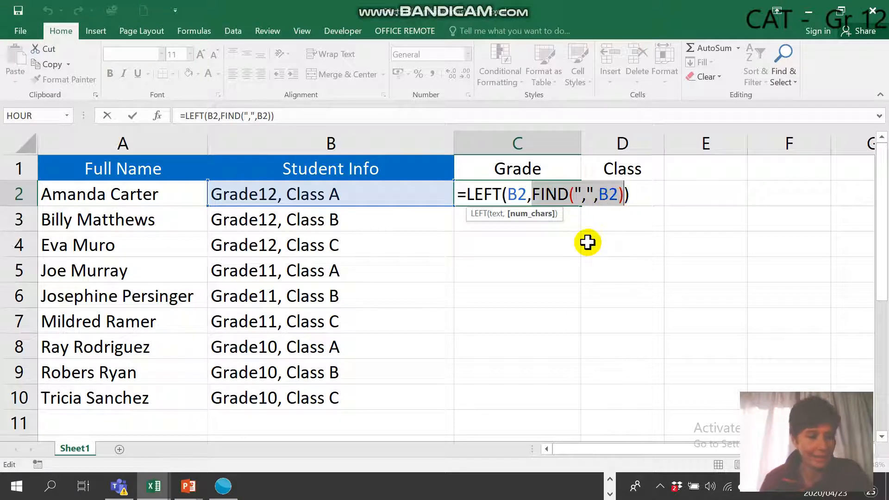
{"action": "left_click", "coordinate": [624, 195]}
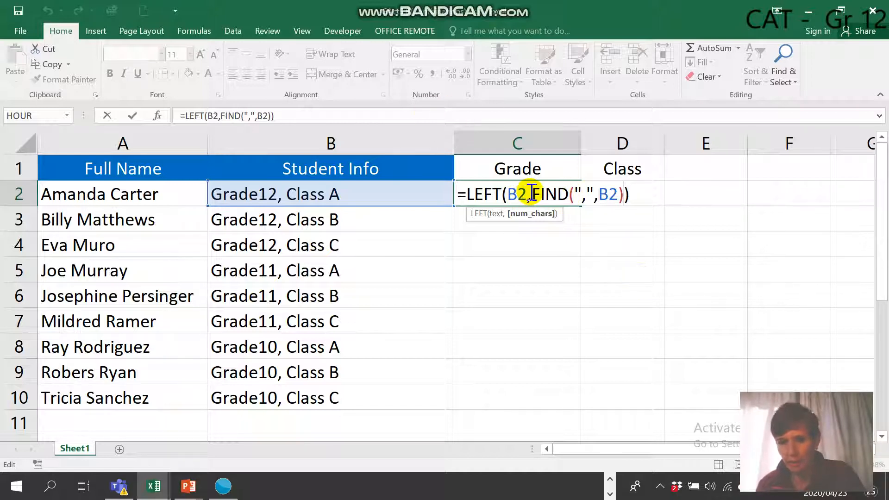
{"action": "left_click_drag", "start_coordinate": [533, 192], "coordinate": [620, 194]}
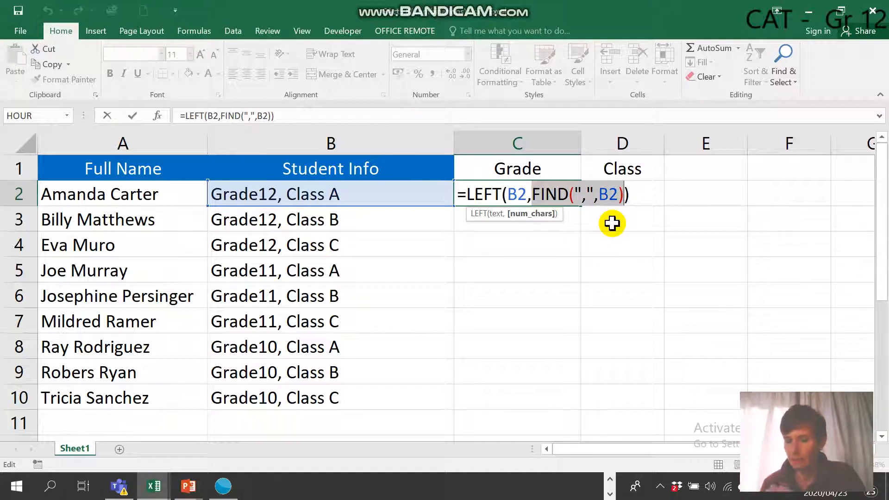
{"action": "left_click", "coordinate": [631, 199]}
{"action": "type", "text": "-"}
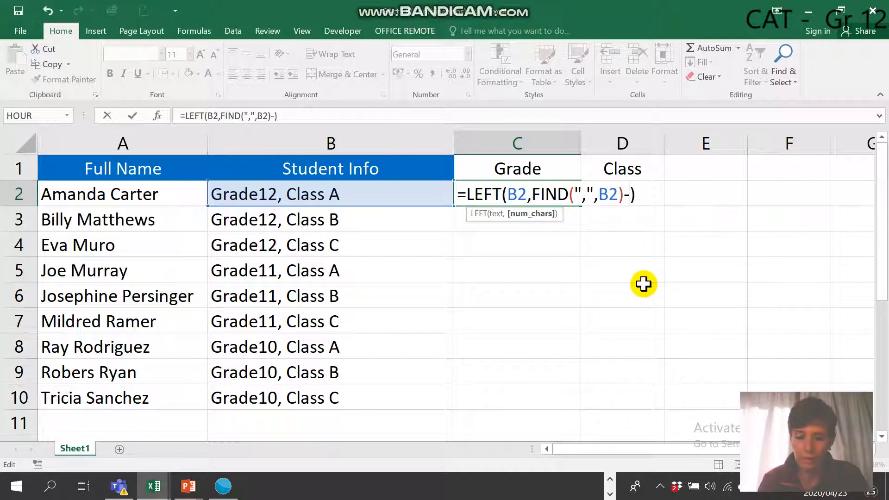
{"action": "type", "text": "1"}
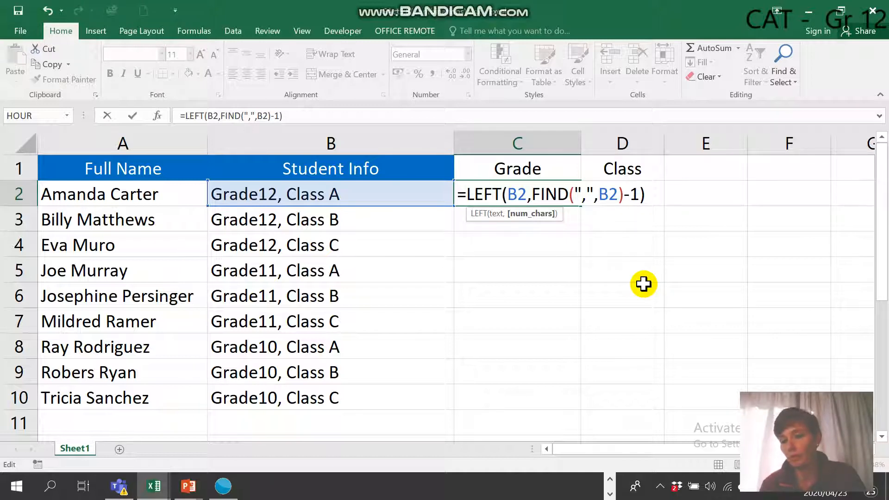
{"action": "left_click", "coordinate": [662, 191]}
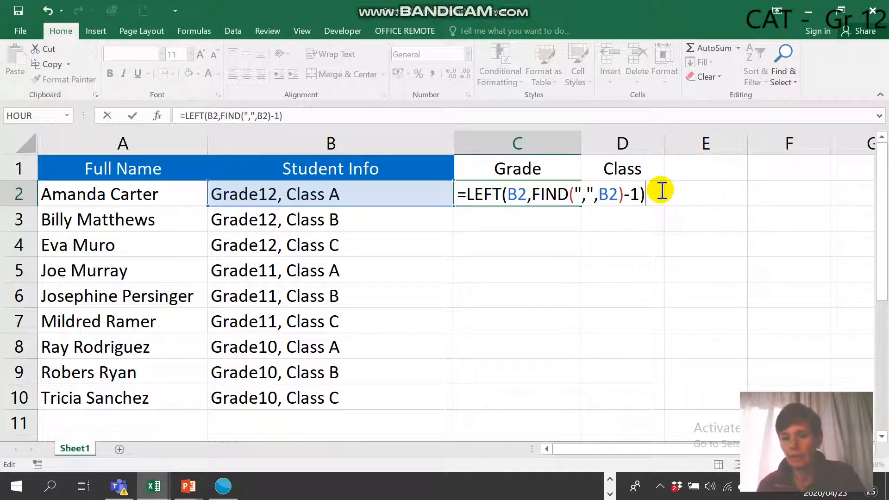
{"action": "key", "text": "Return"}
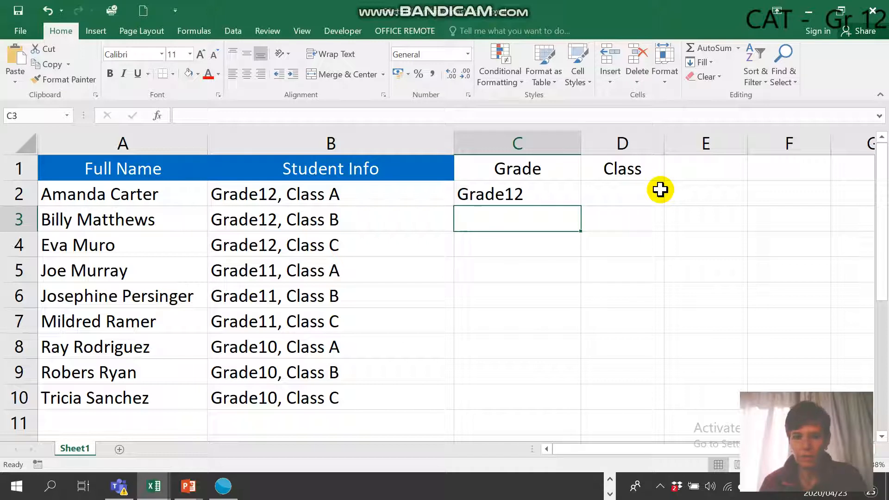
Enter =FIND(",",B3) in cell C3 to locate the comma in the second student's info
{"action": "type", "text": "="}
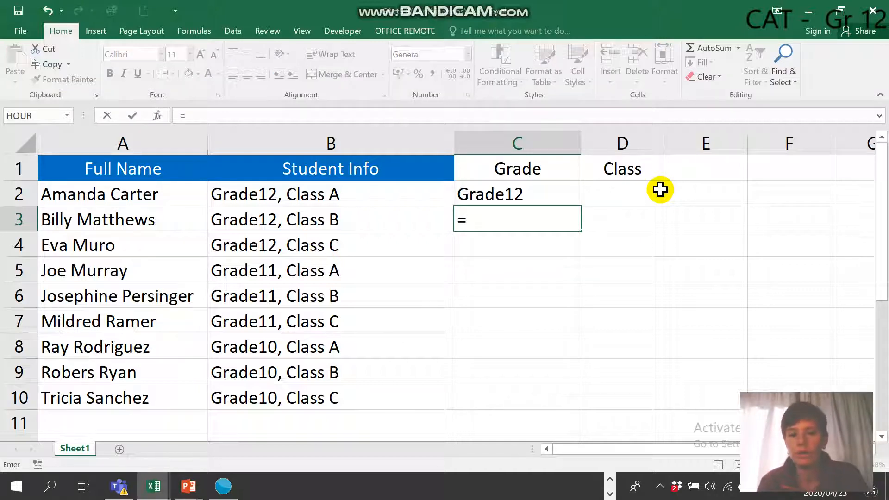
{"action": "type", "text": "FIND("}
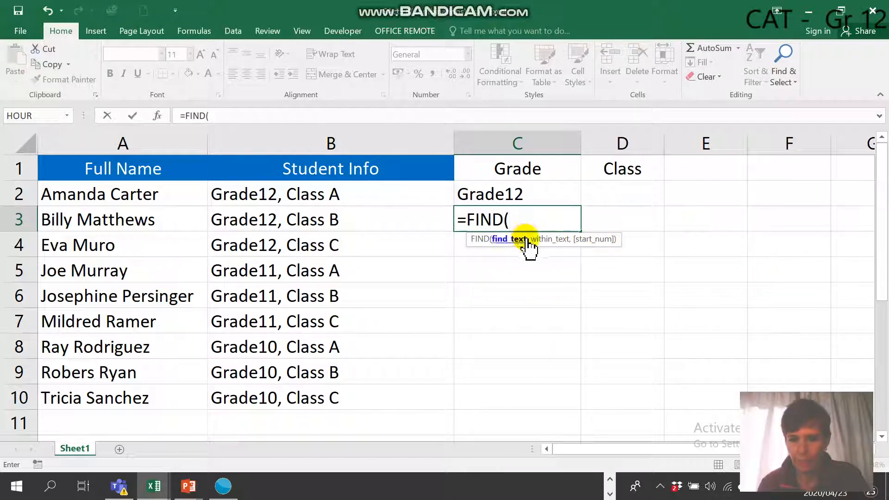
{"action": "type", "text": "\",\")"}
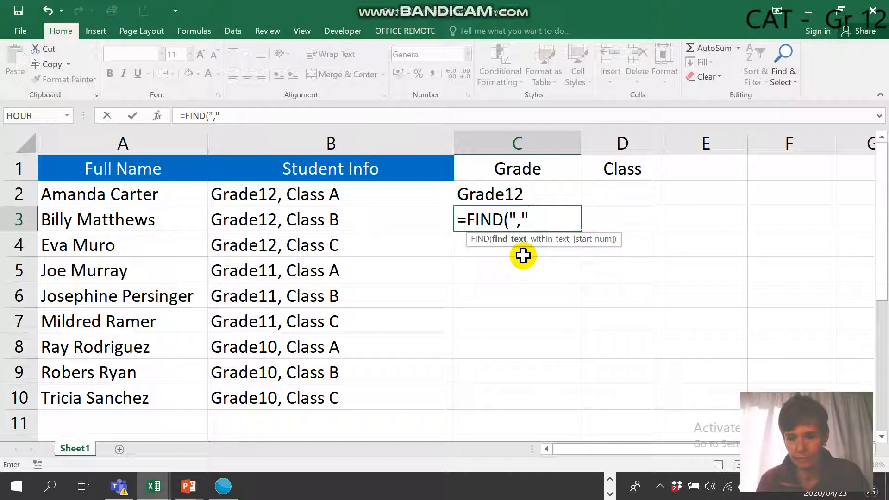
{"action": "key", "text": "Return"}
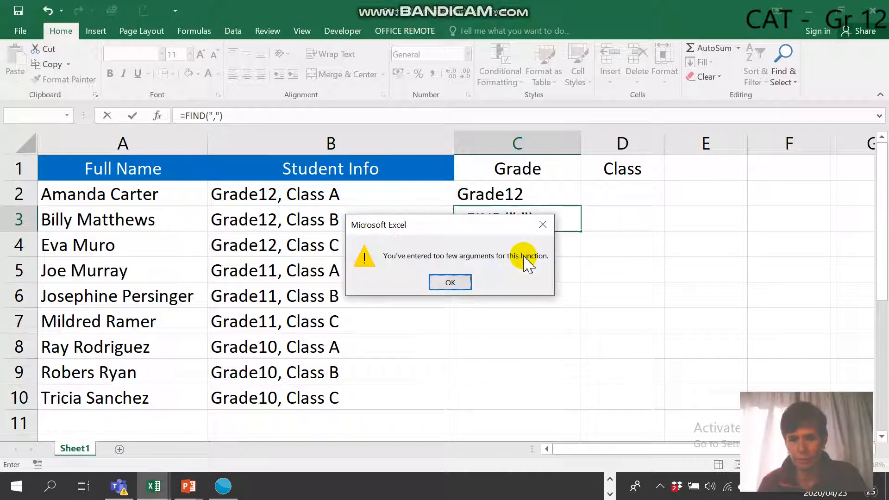
{"action": "left_click", "coordinate": [451, 281]}
{"action": "left_click", "coordinate": [530, 221]}
{"action": "type", "text": ","}
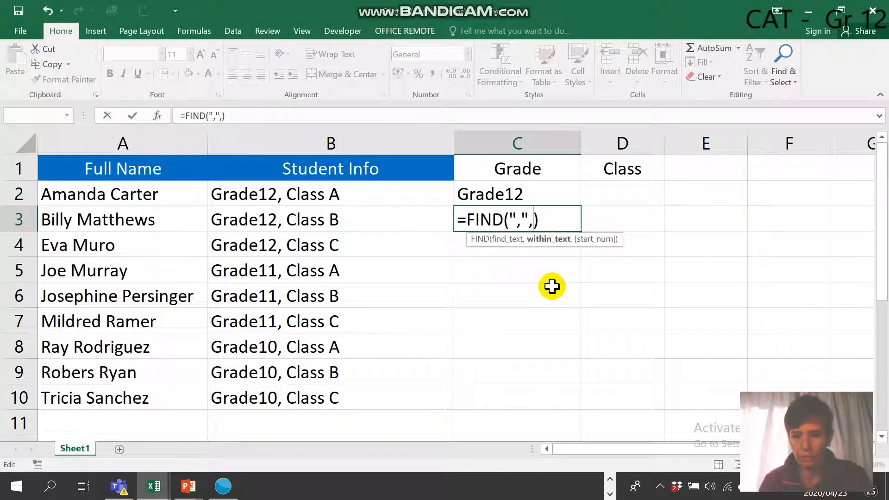
{"action": "left_click", "coordinate": [304, 222]}
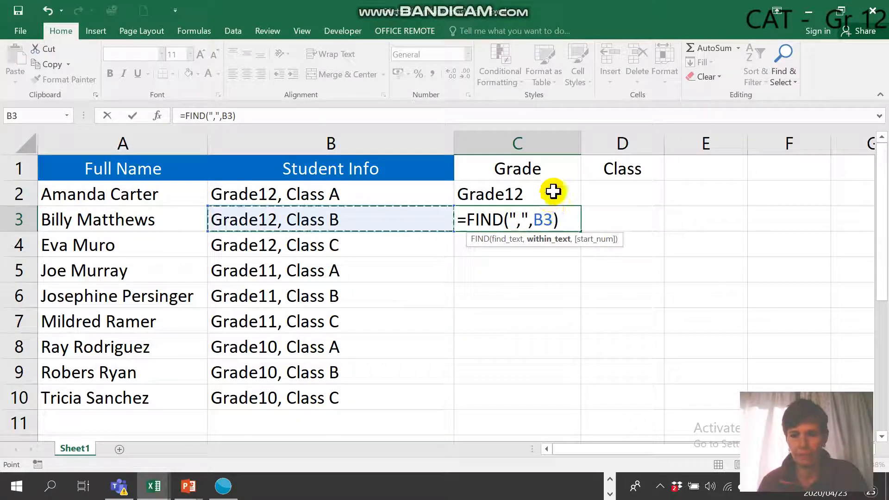
{"action": "key", "text": "Return"}
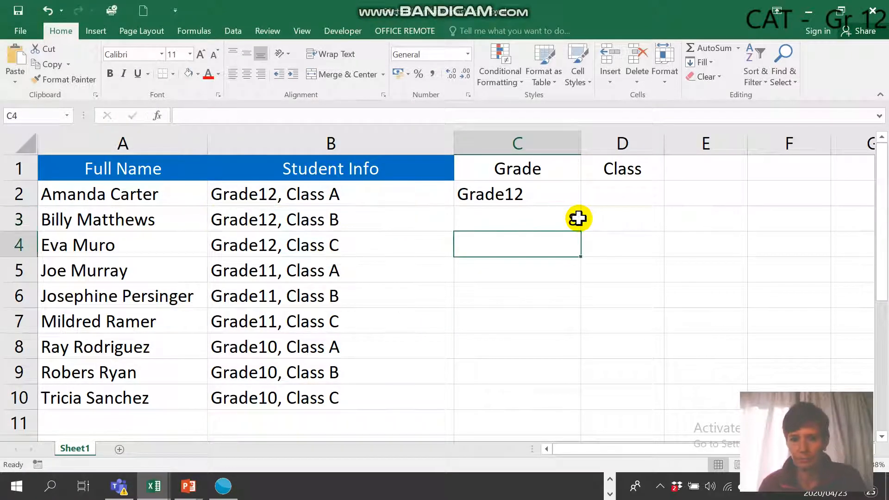
Subtract 1 from the FIND result in C3, as =FIND(",",B3)-1, to count only the characters before the comma
{"action": "left_click", "coordinate": [538, 225]}
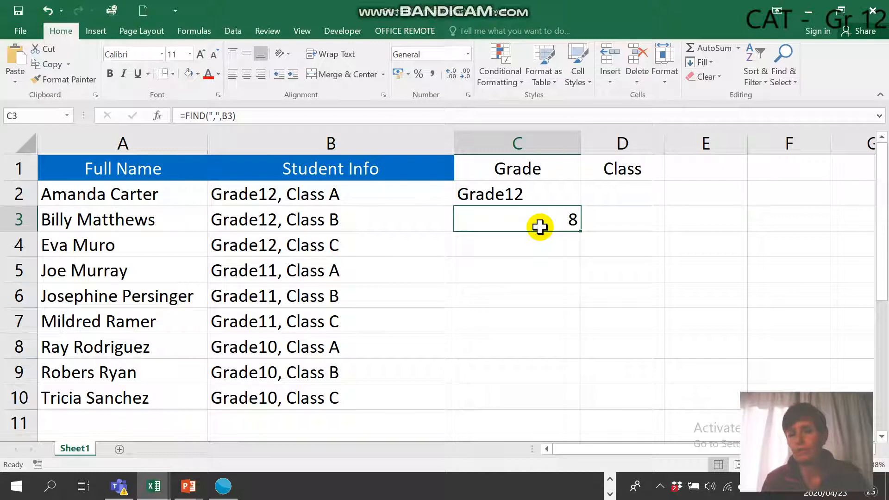
{"action": "double_click", "coordinate": [567, 220]}
{"action": "type", "text": "-1"}
{"action": "key", "text": "Return"}
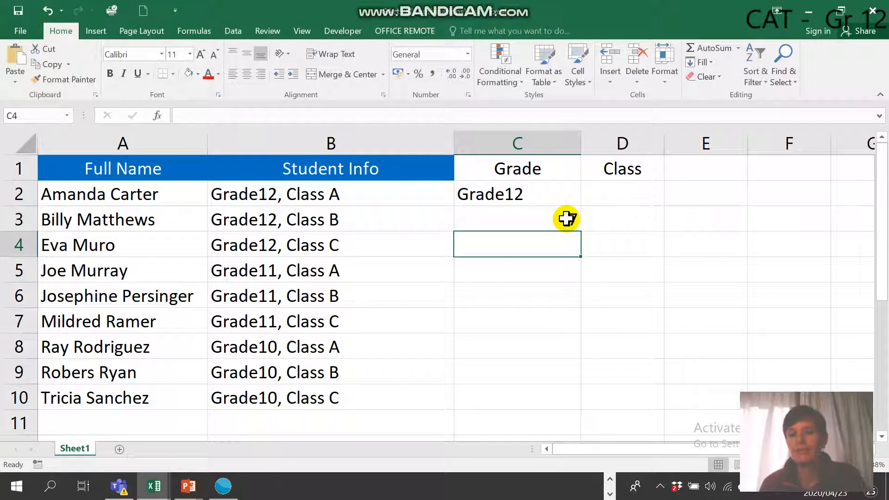
{"action": "left_click", "coordinate": [568, 220]}
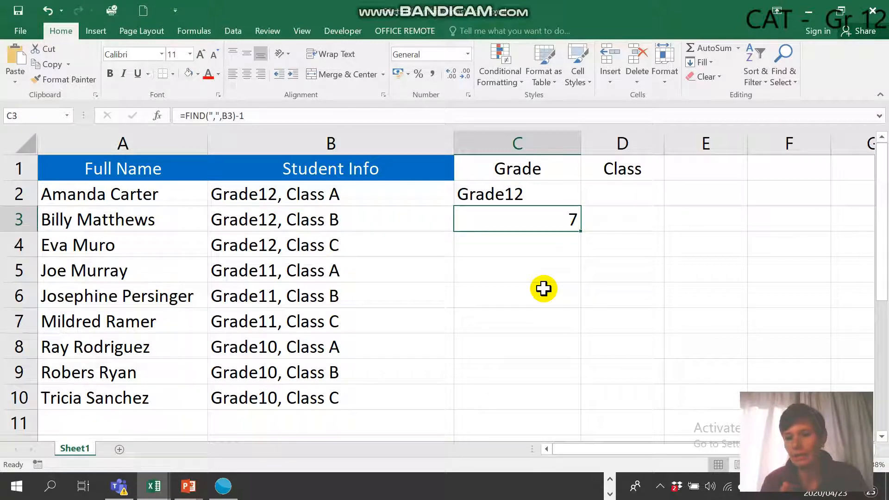
{"action": "double_click", "coordinate": [551, 214]}
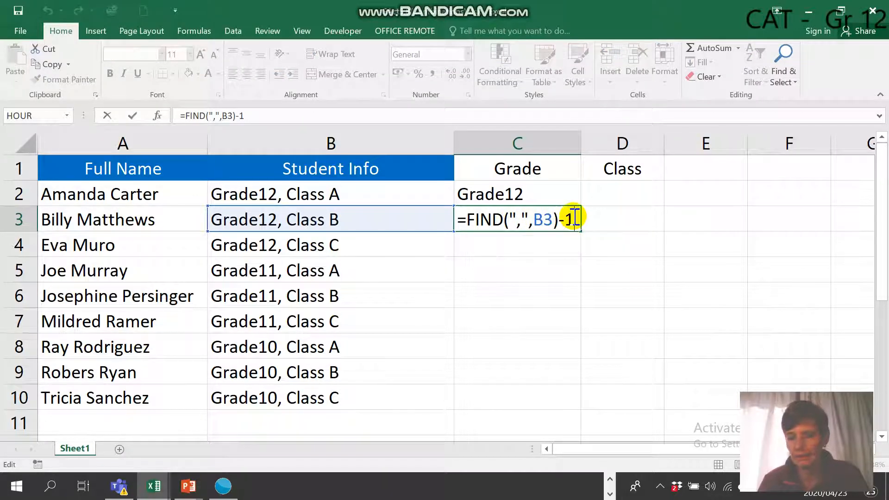
{"action": "key", "text": "Return"}
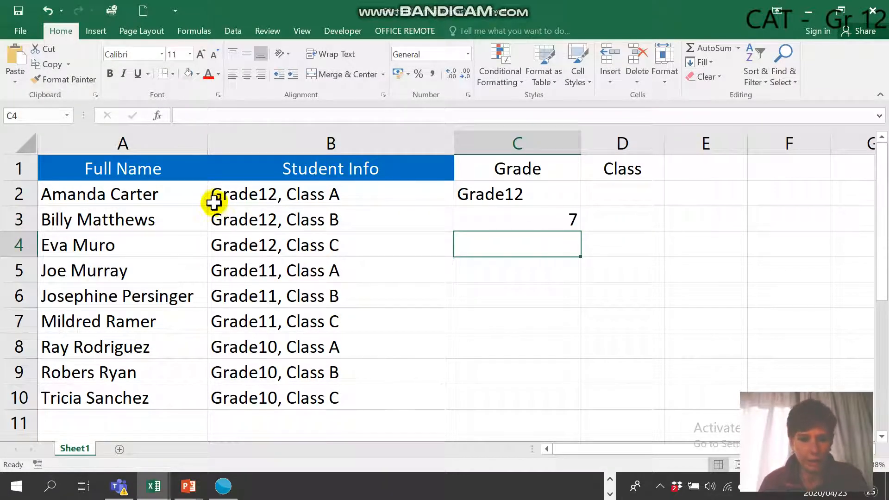
Nest the C3 formula inside a LEFT function, as =LEFT(B3,FIND(",",B3)-1), to extract the second student's grade
{"action": "double_click", "coordinate": [490, 211]}
{"action": "left_click", "coordinate": [467, 221]}
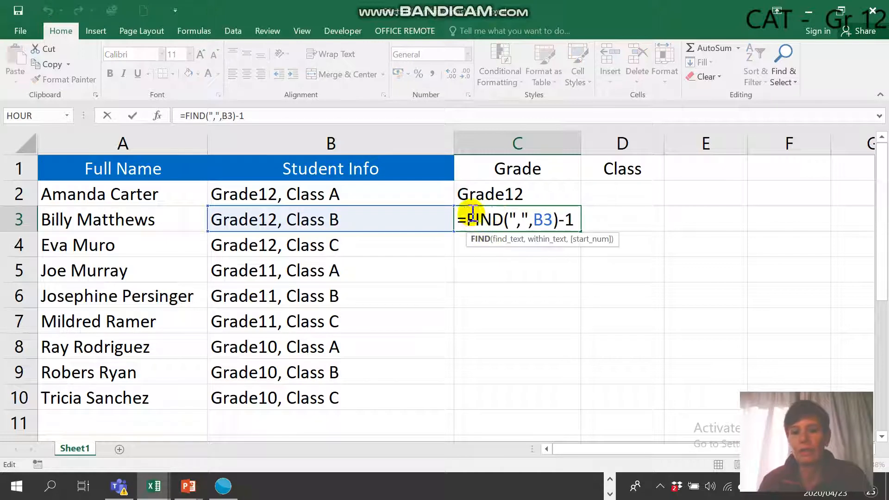
{"action": "type", "text": "LEFT"}
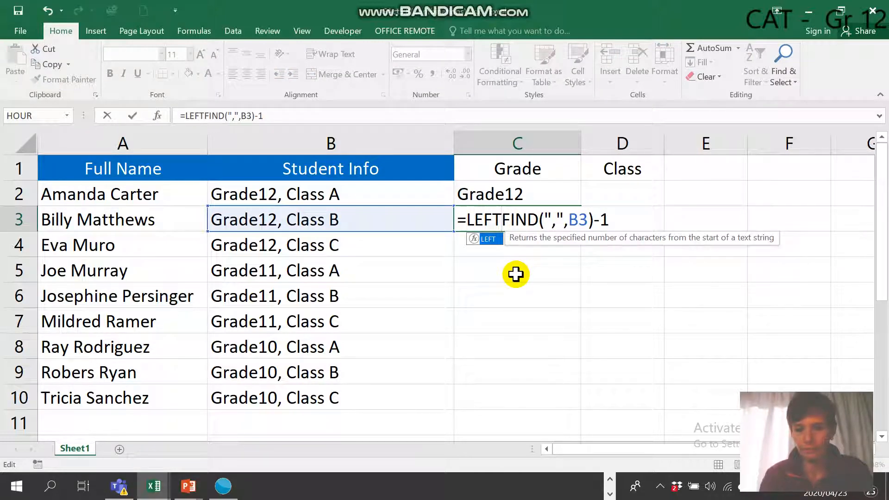
{"action": "type", "text": "("}
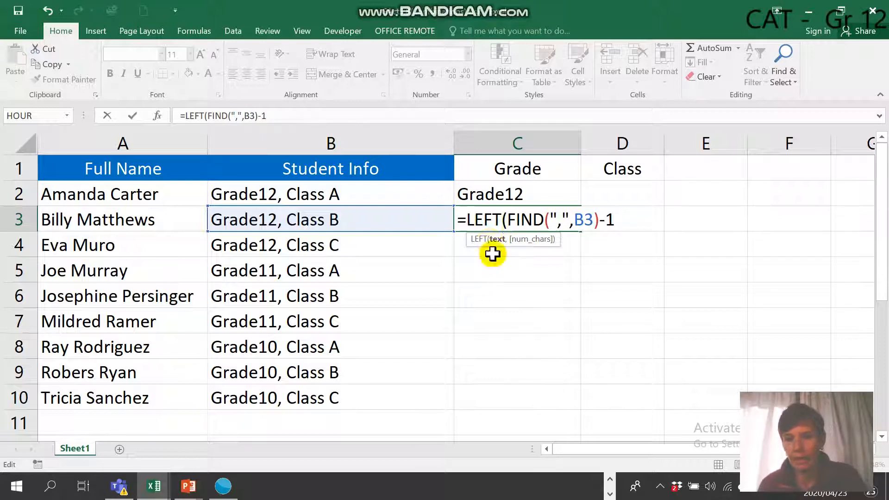
{"action": "left_click", "coordinate": [263, 220]}
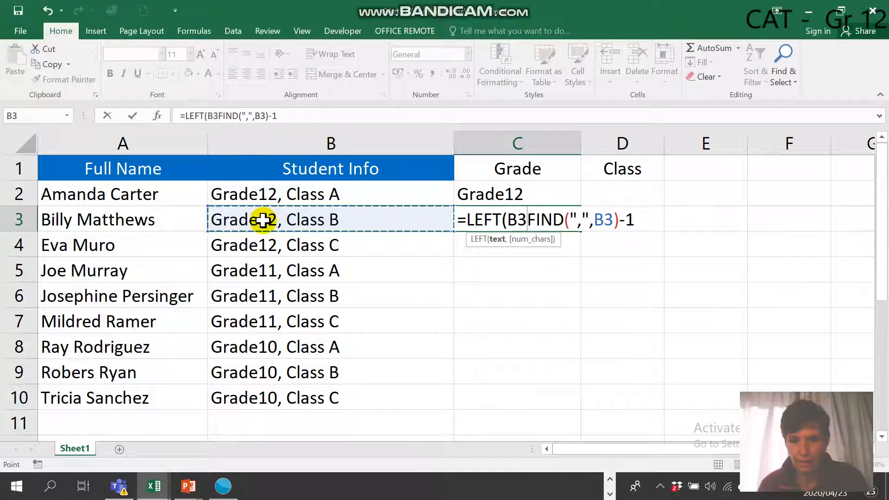
{"action": "type", "text": ","}
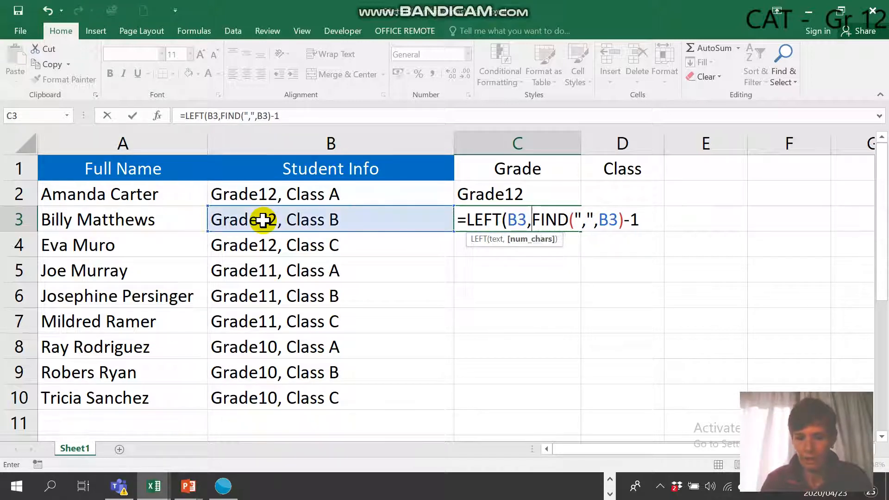
{"action": "left_click", "coordinate": [657, 217]}
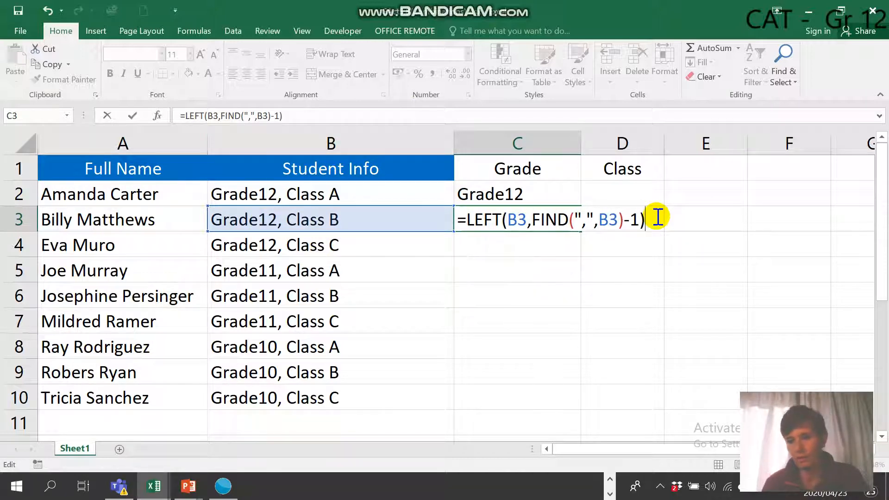
{"action": "left_click_drag", "start_coordinate": [637, 217], "coordinate": [531, 214]}
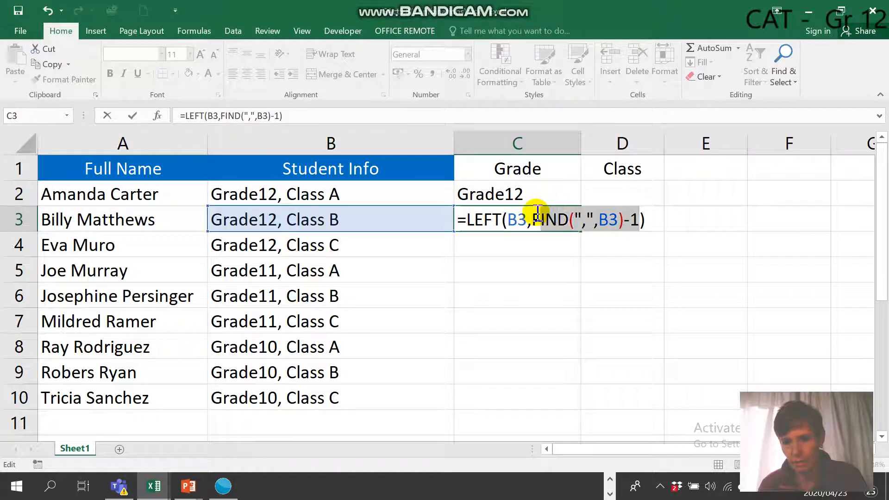
{"action": "key", "text": "Return"}
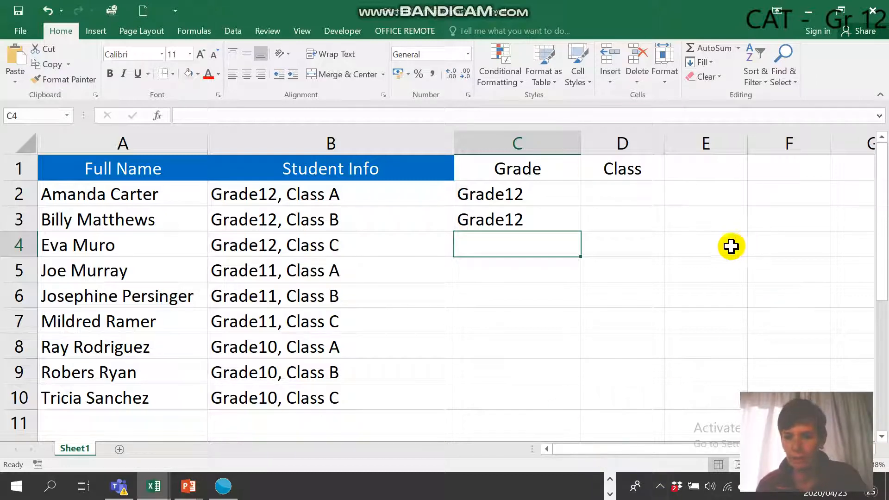
Shade cells E4:F4 with a light green fill to mark them as helper cells
{"action": "left_click_drag", "start_coordinate": [732, 246], "coordinate": [768, 242]}
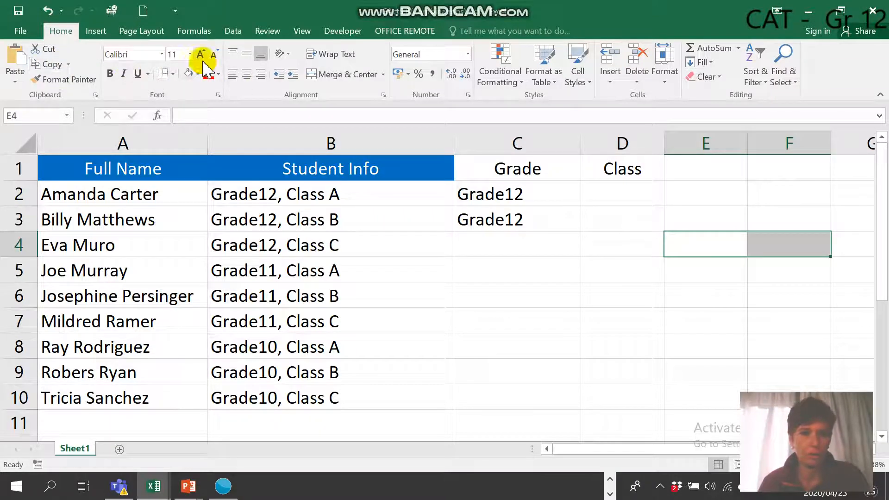
{"action": "left_click", "coordinate": [199, 74]}
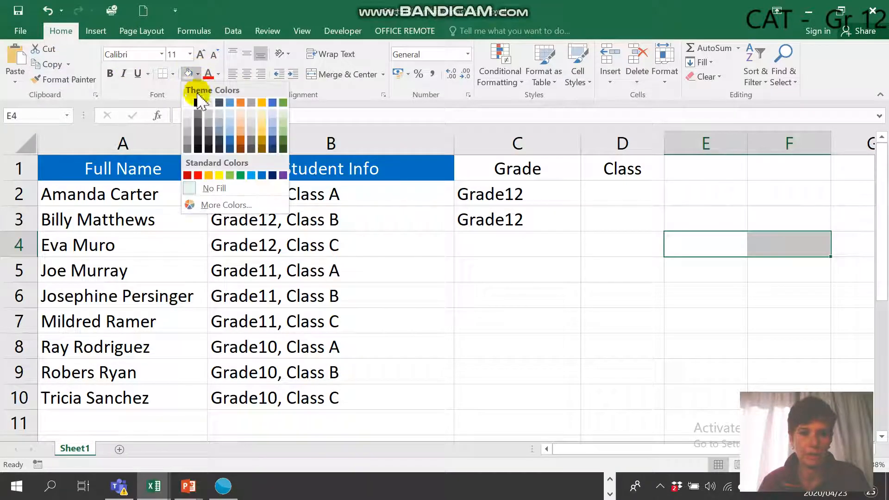
{"action": "left_click", "coordinate": [282, 113]}
{"action": "left_click", "coordinate": [728, 252]}
{"action": "left_click", "coordinate": [768, 250]}
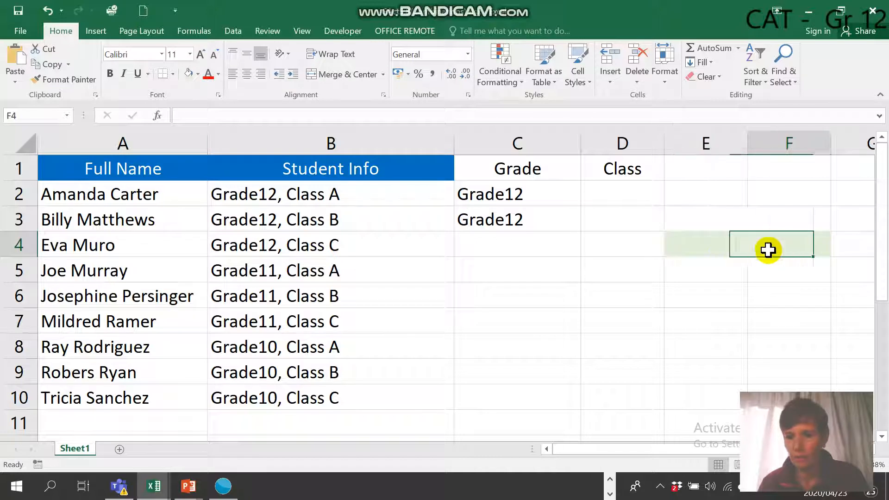
{"action": "left_click", "coordinate": [735, 249]}
{"action": "left_click", "coordinate": [785, 241]}
{"action": "left_click", "coordinate": [735, 248]}
{"action": "left_click", "coordinate": [784, 249]}
{"action": "left_click", "coordinate": [728, 244]}
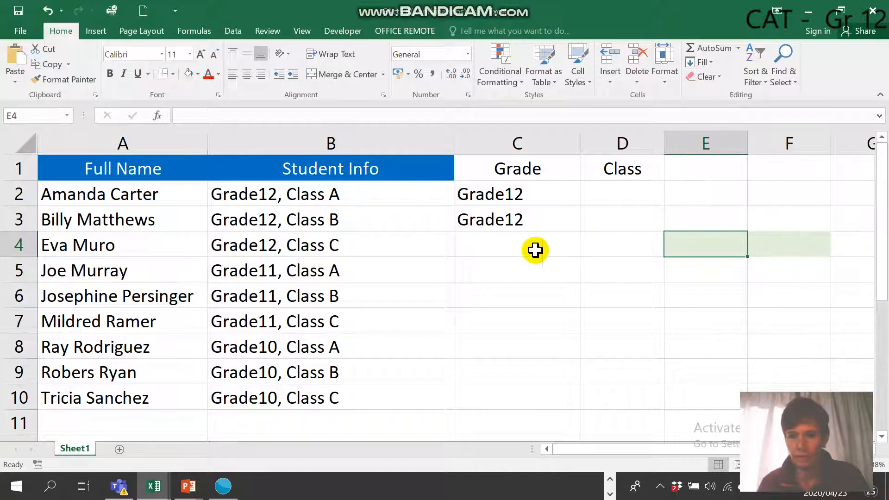
{"action": "left_click", "coordinate": [535, 250]}
Enter =FIND(",",B4) in helper cell E4 to locate the comma in the third student's info
{"action": "left_click", "coordinate": [716, 244]}
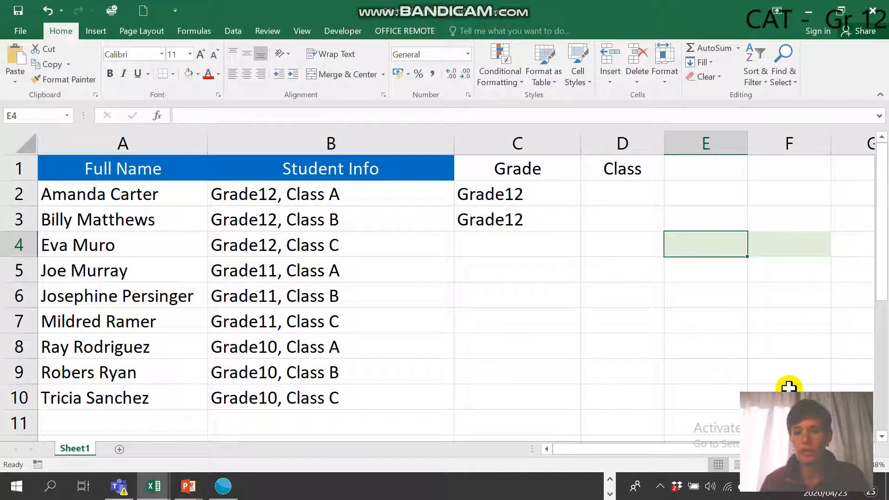
{"action": "type", "text": "=FIND"}
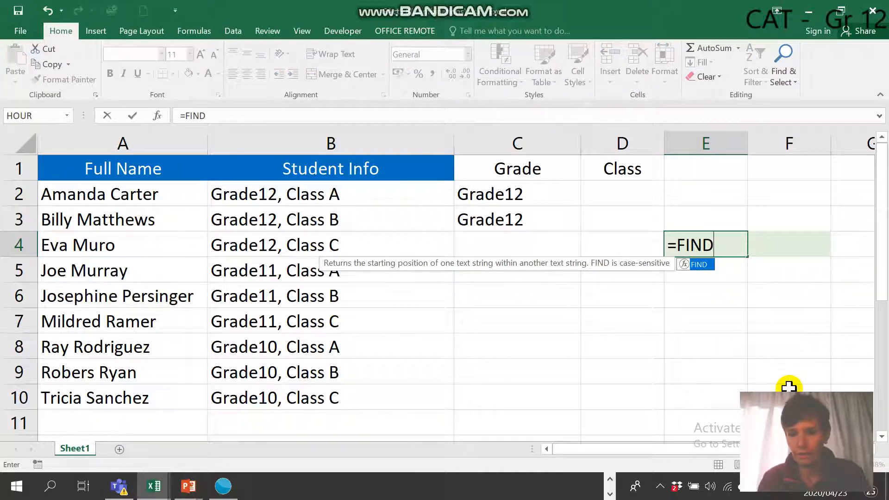
{"action": "type", "text": "(\","}
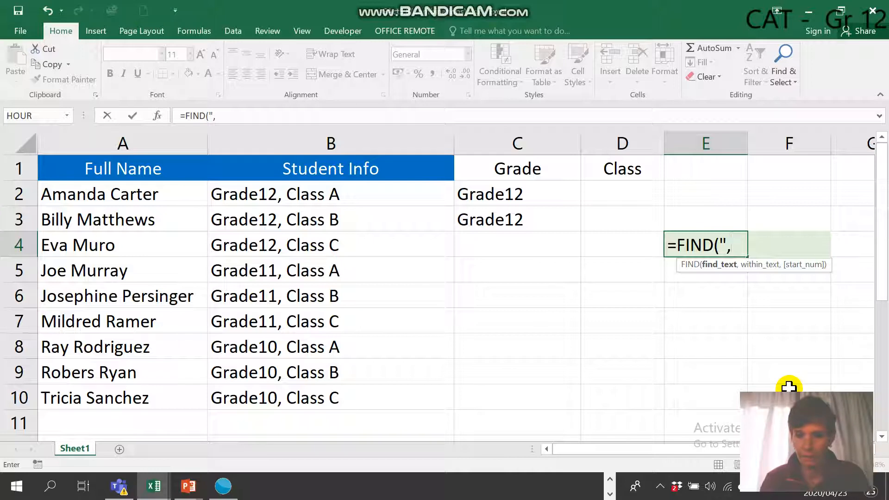
{"action": "type", "text": "\","}
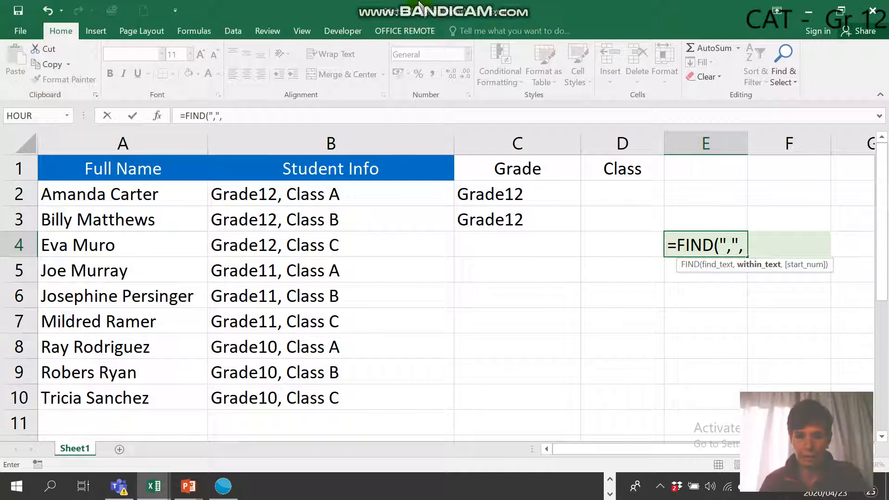
{"action": "left_click", "coordinate": [282, 238]}
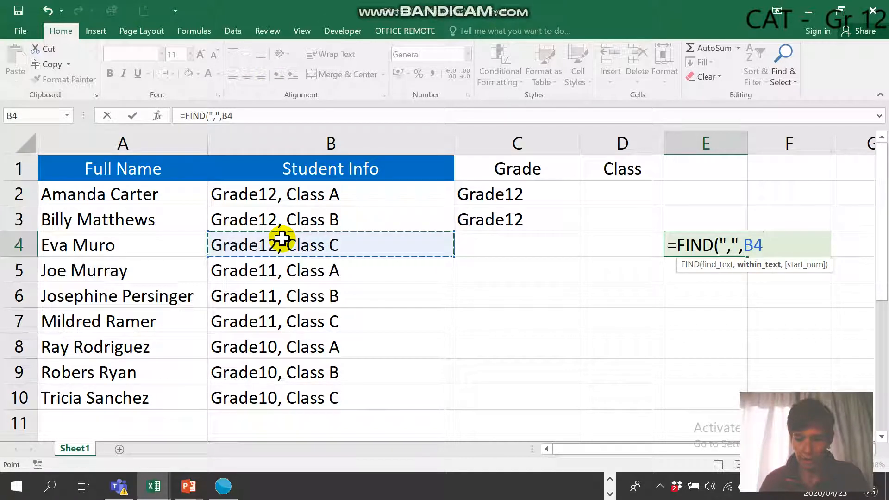
{"action": "key", "text": "Return"}
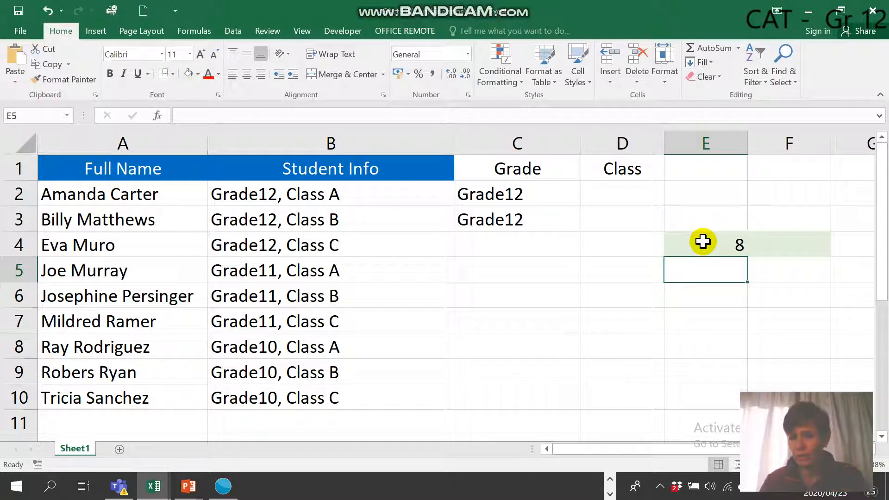
Subtract 1 from the FIND formula in helper cell E4, as =FIND(",",B4)-1, and select the Grade cell C4
{"action": "double_click", "coordinate": [703, 242]}
{"action": "left_click", "coordinate": [780, 243]}
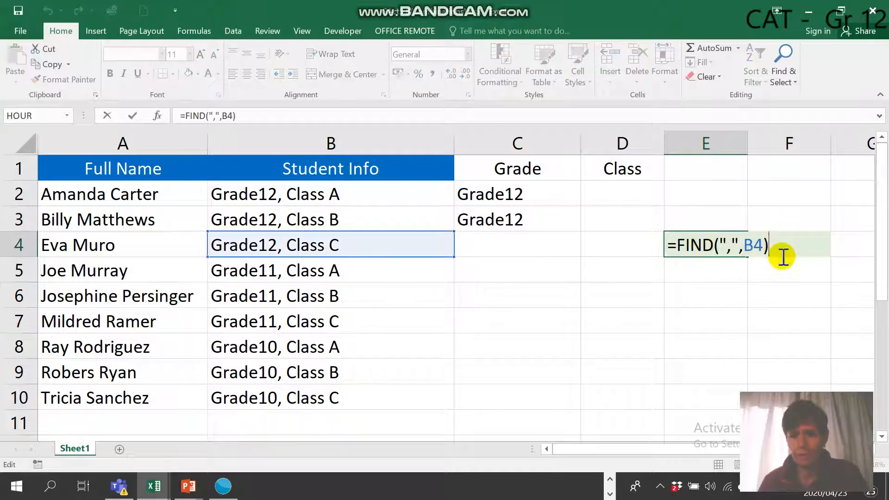
{"action": "type", "text": "-"}
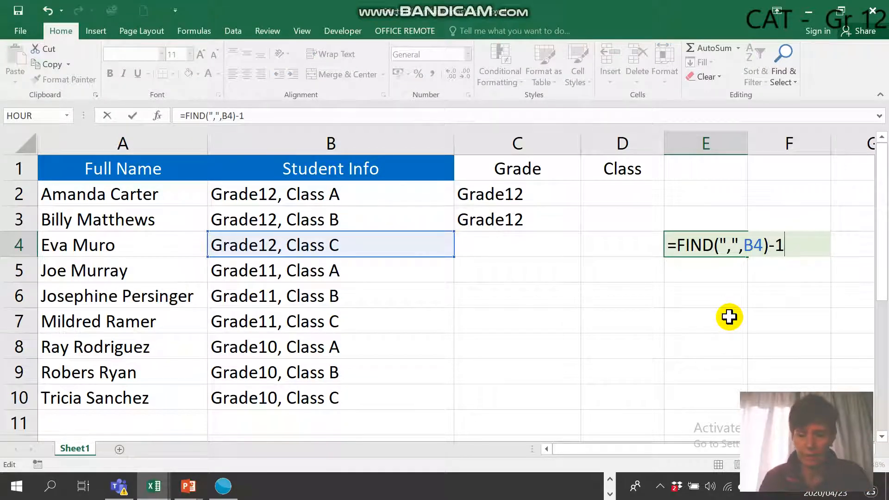
{"action": "type", "text": "1"}
{"action": "key", "text": "Return"}
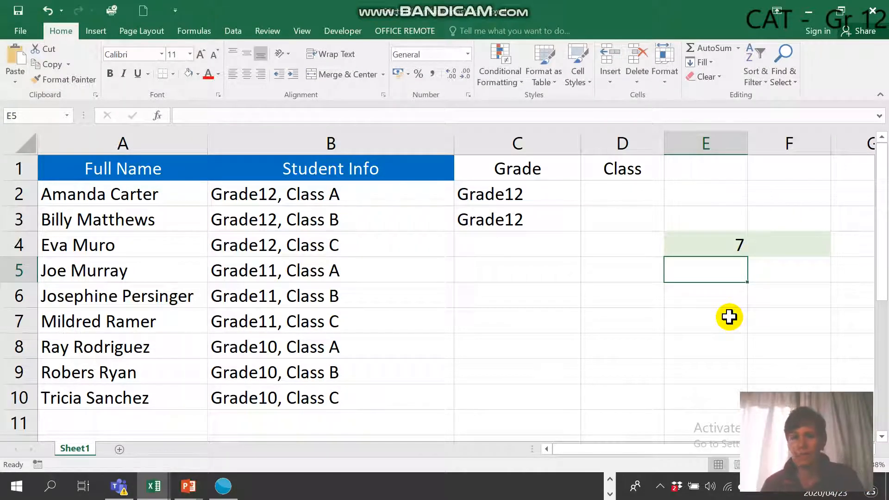
{"action": "left_click", "coordinate": [734, 244]}
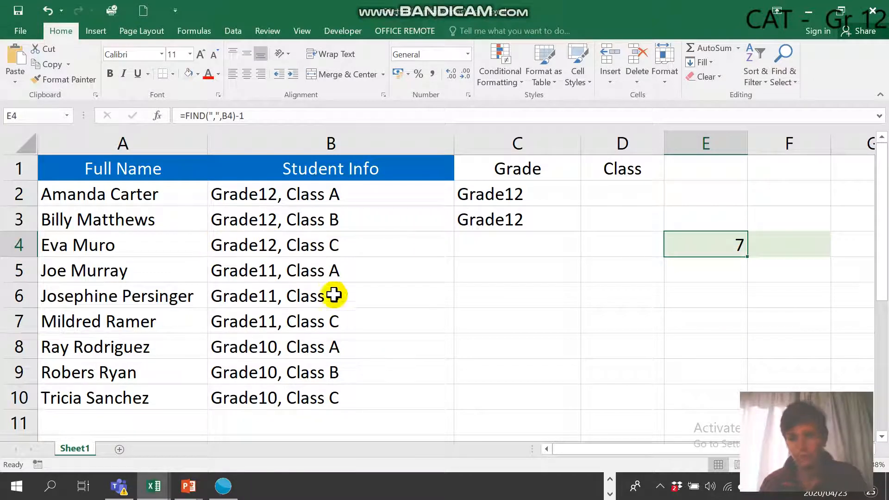
{"action": "left_click", "coordinate": [540, 244]}
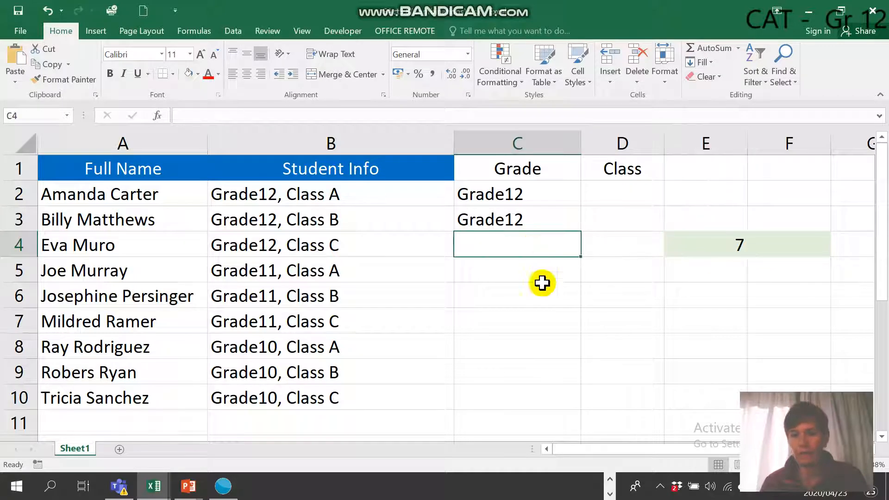
Enter =LEFT(B4,E4) in Grade cell C4 to extract the third student's grade using the helper cell
{"action": "type", "text": "=LEF"}
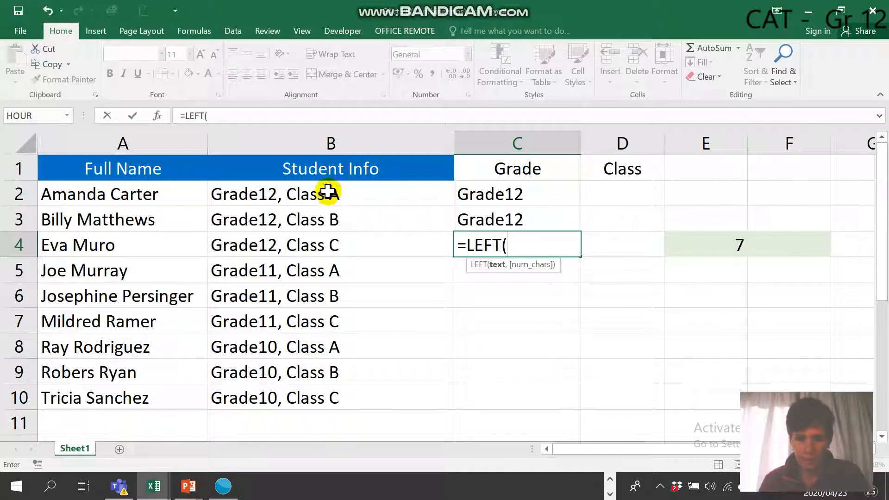
{"action": "type", "text": "T("}
{"action": "left_click", "coordinate": [279, 248]}
{"action": "type", "text": ","}
{"action": "left_click", "coordinate": [725, 248]}
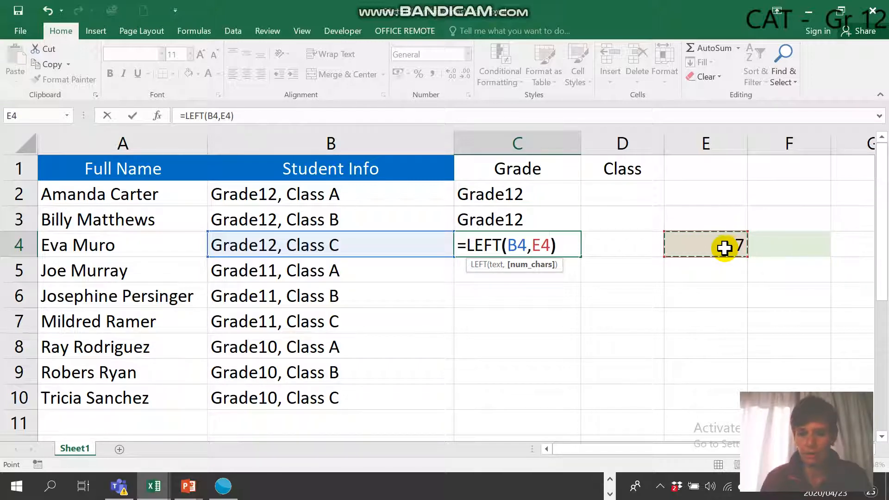
{"action": "key", "text": "Return"}
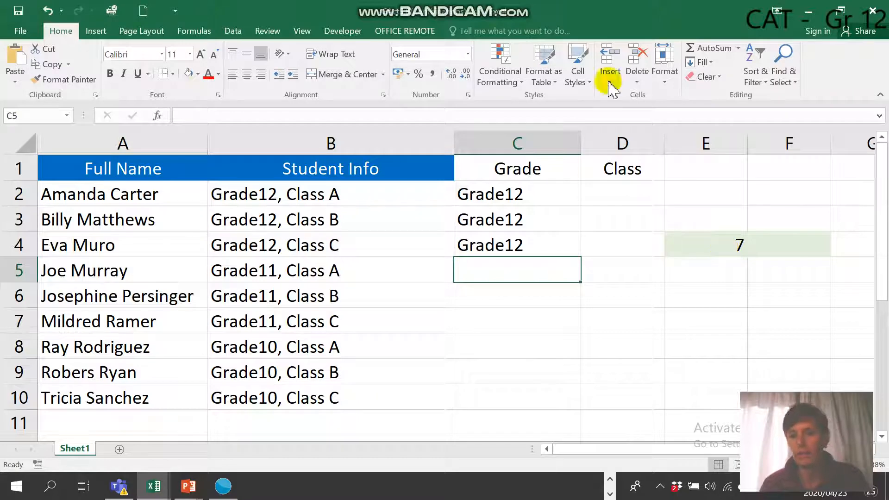
Examine the formula in C4, focusing on how its character count refers to helper cell E4
{"action": "left_click", "coordinate": [532, 245]}
{"action": "double_click", "coordinate": [533, 245]}
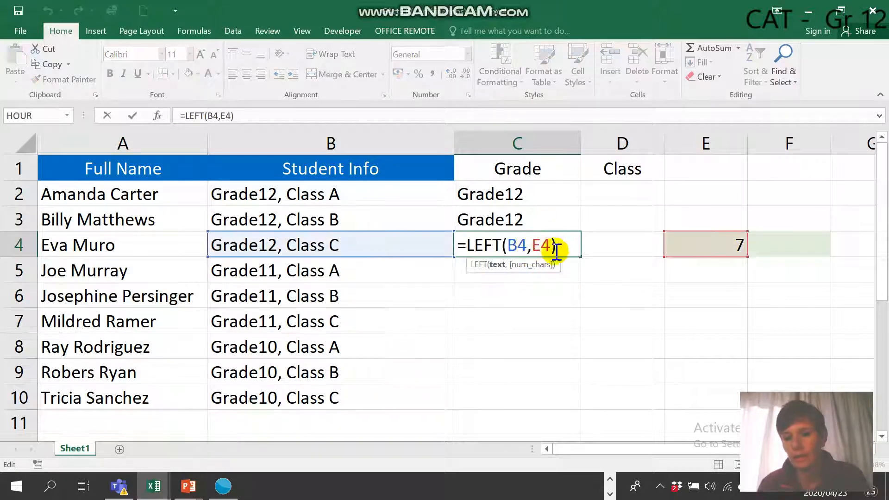
{"action": "double_click", "coordinate": [541, 244]}
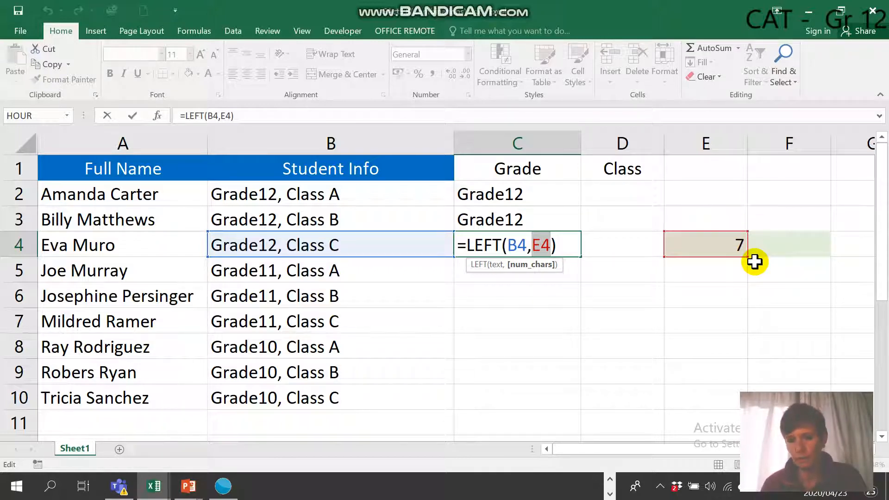
{"action": "left_click", "coordinate": [568, 244]}
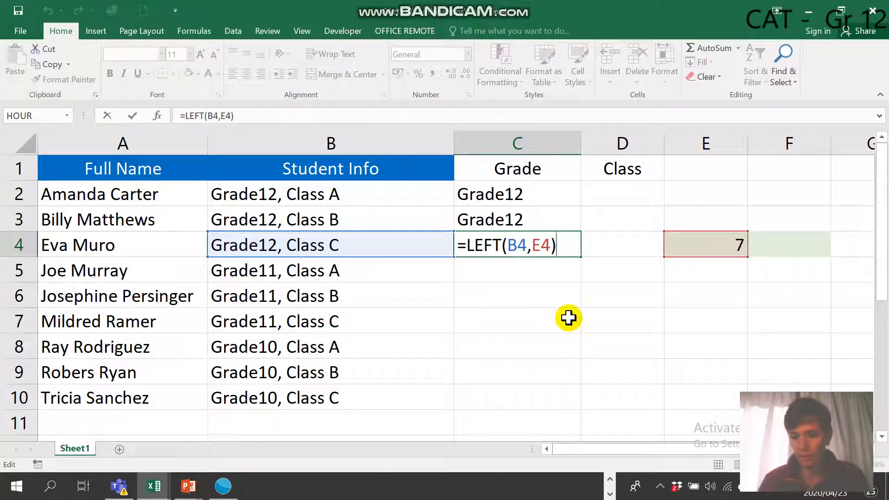
{"action": "key", "text": "Return"}
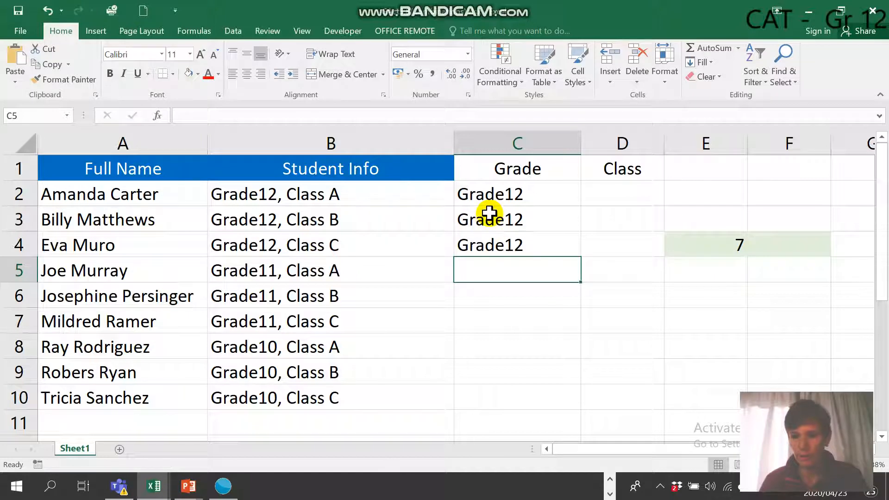
Fill the nested LEFT and FIND formula from C3 down through C10 to extract the remaining grades
{"action": "left_click", "coordinate": [489, 213]}
{"action": "left_click_drag", "start_coordinate": [582, 231], "coordinate": [568, 391]}
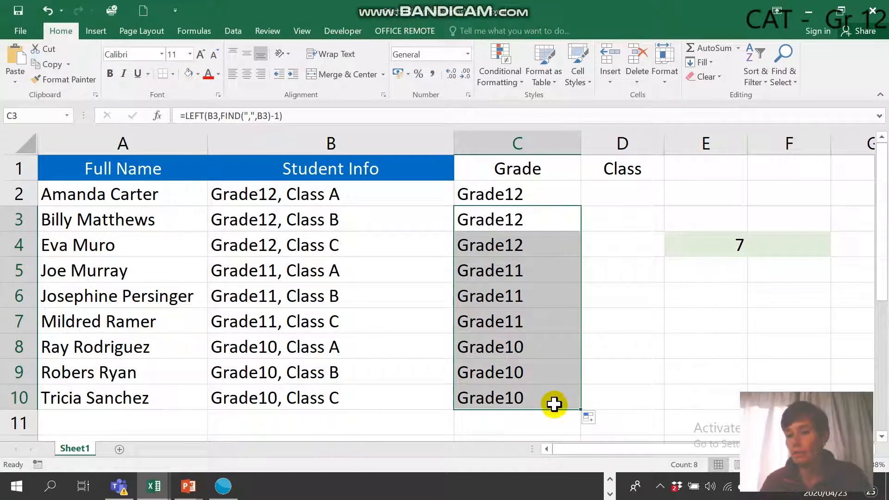
{"action": "left_click", "coordinate": [724, 241]}
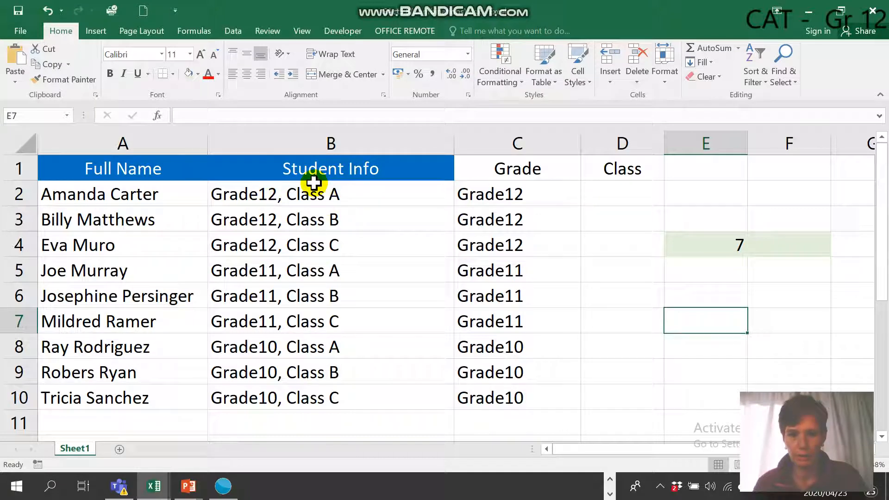
Enter =LEN(B2) in Class cell D2 to count the characters in the first student's info
{"action": "left_click", "coordinate": [629, 195]}
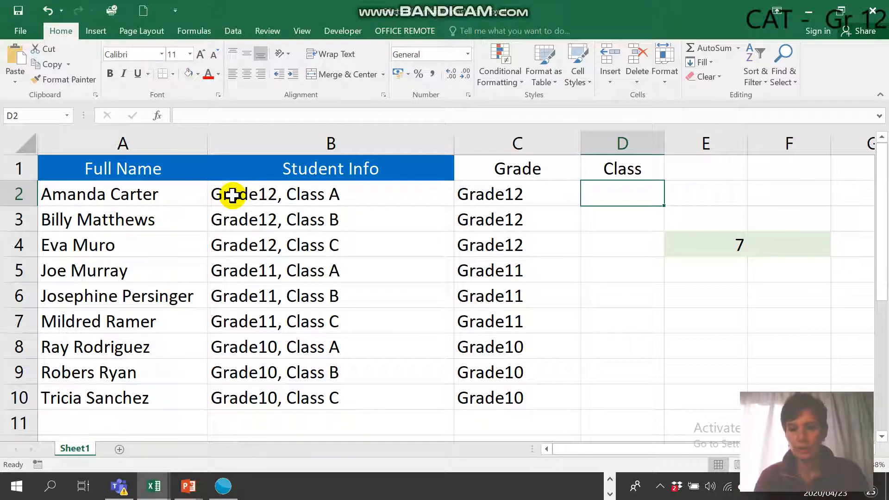
{"action": "type", "text": "=LE"}
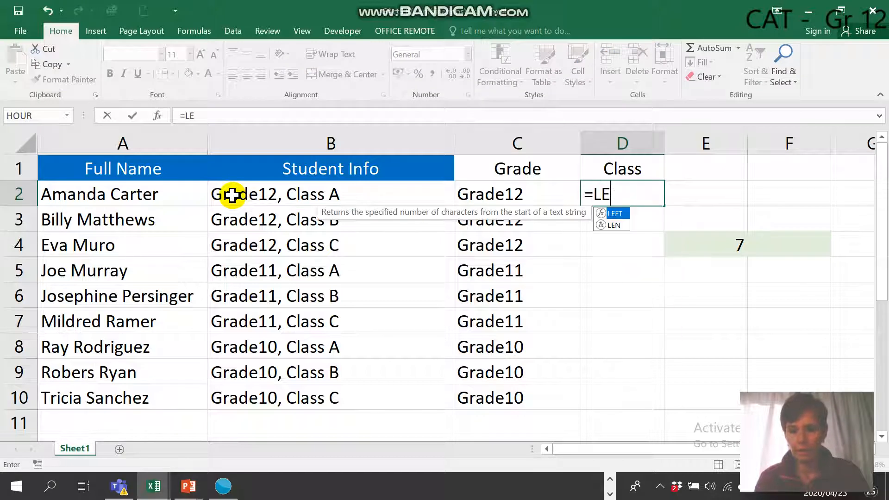
{"action": "type", "text": "N("}
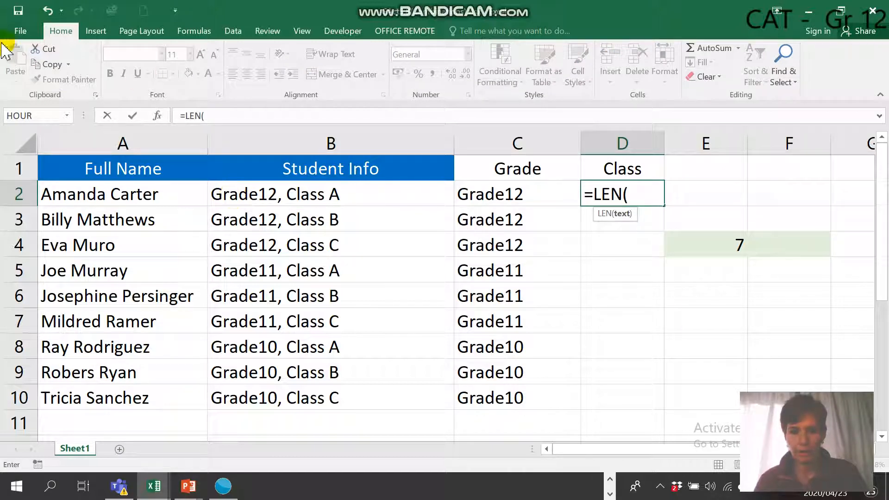
{"action": "left_click", "coordinate": [285, 197]}
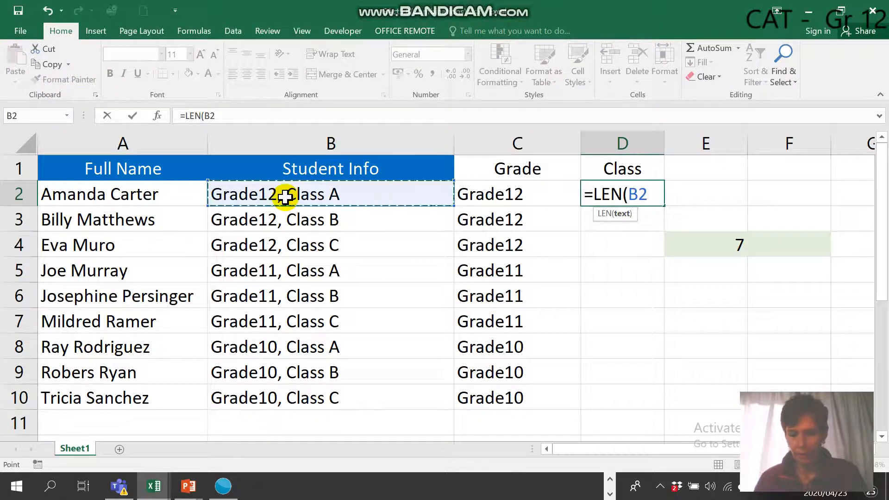
{"action": "type", "text": ")"}
{"action": "key", "text": "Return"}
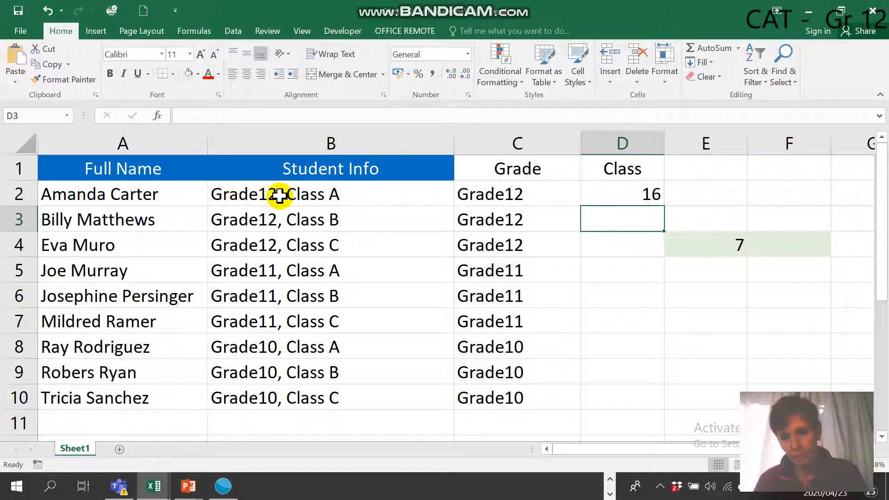
Subtract the position of the space from the length in D2, making the formula =LEN(B2)-FIND(" ",B2)
{"action": "double_click", "coordinate": [648, 193]}
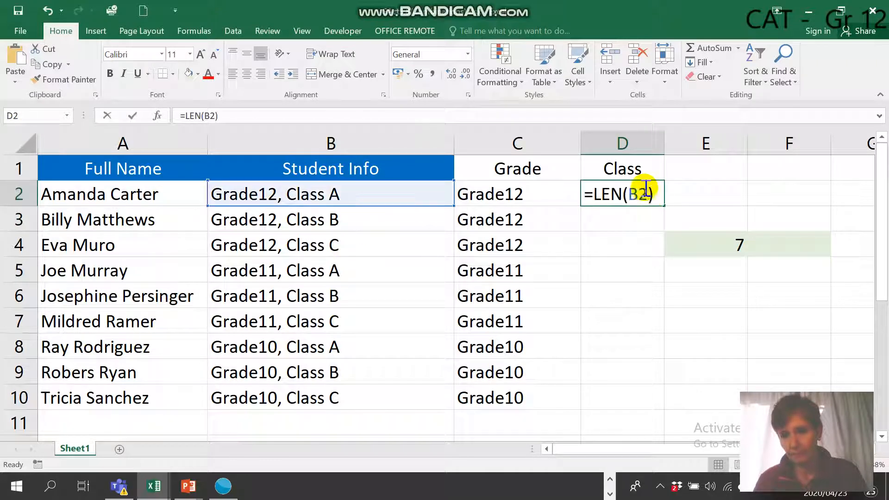
{"action": "left_click", "coordinate": [655, 193]}
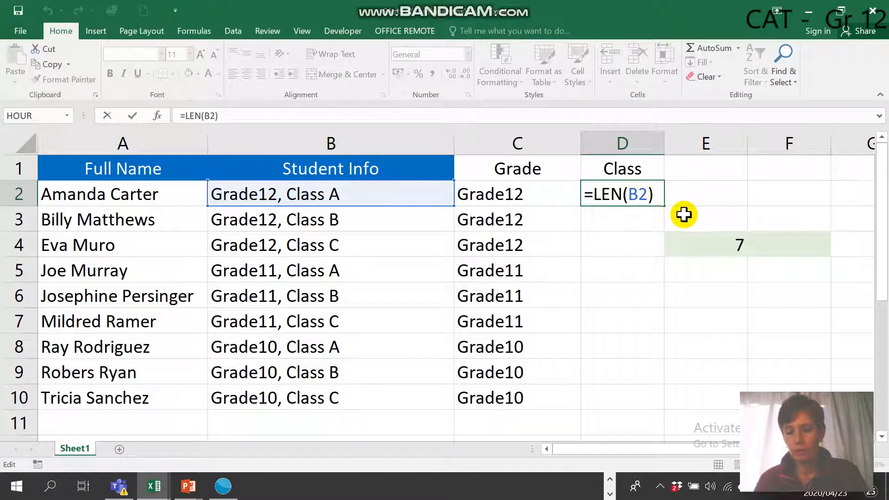
{"action": "type", "text": "-FIND"}
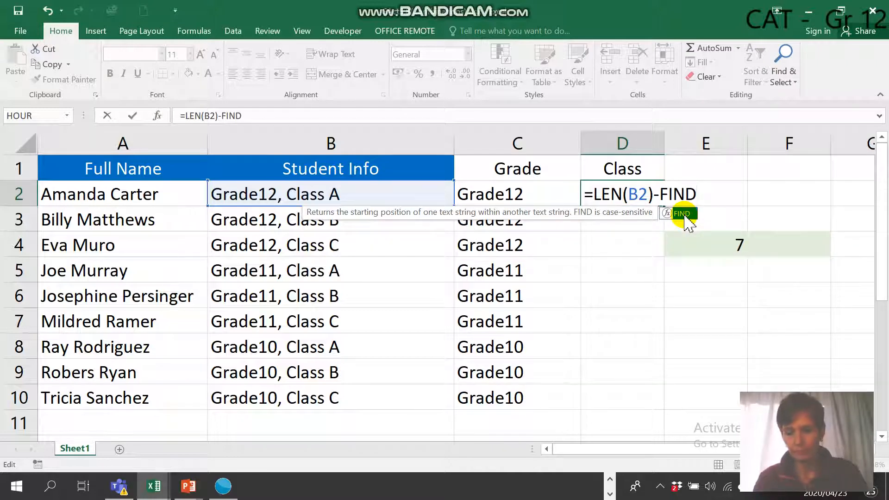
{"action": "double_click", "coordinate": [683, 214]}
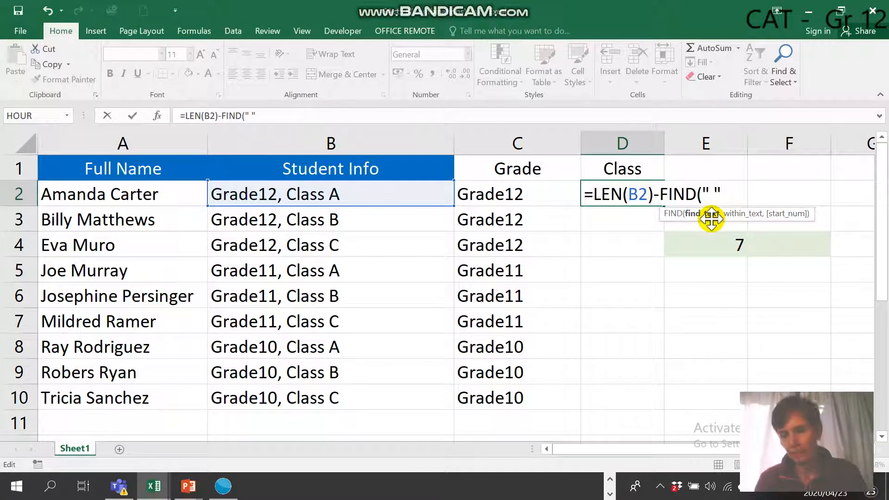
{"action": "type", "text": ","}
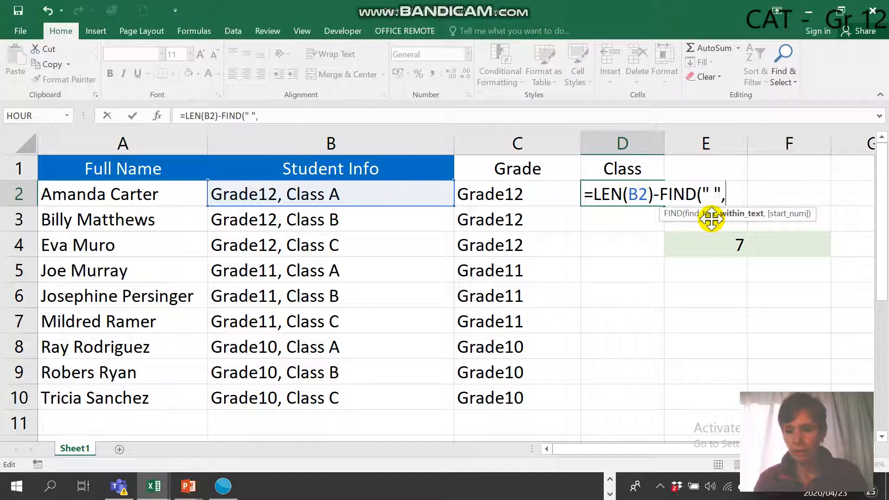
{"action": "left_click", "coordinate": [300, 194]}
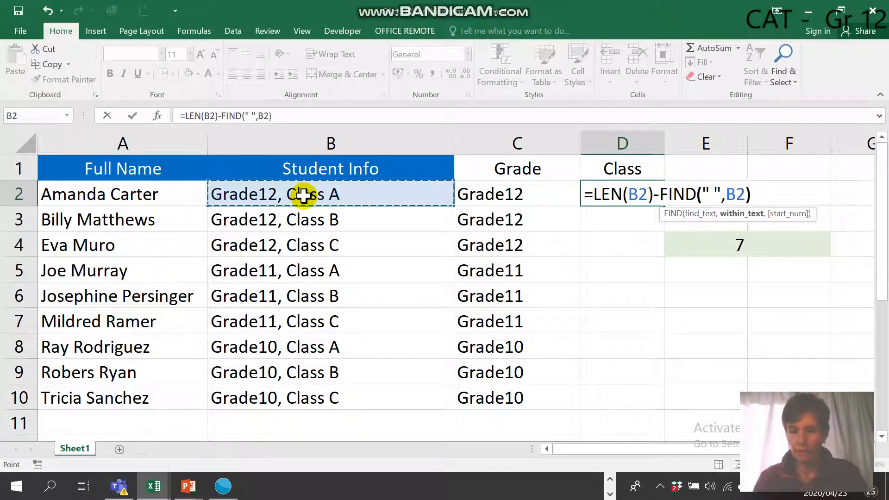
{"action": "type", "text": ")"}
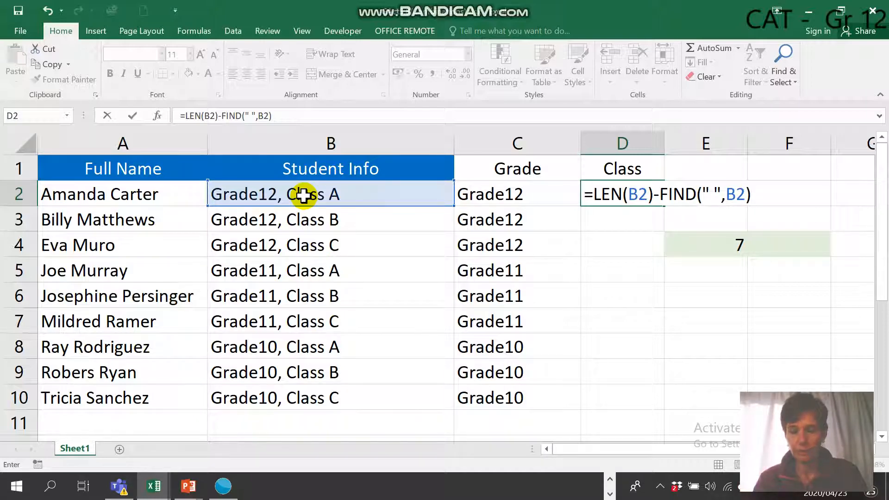
{"action": "key", "text": "Return"}
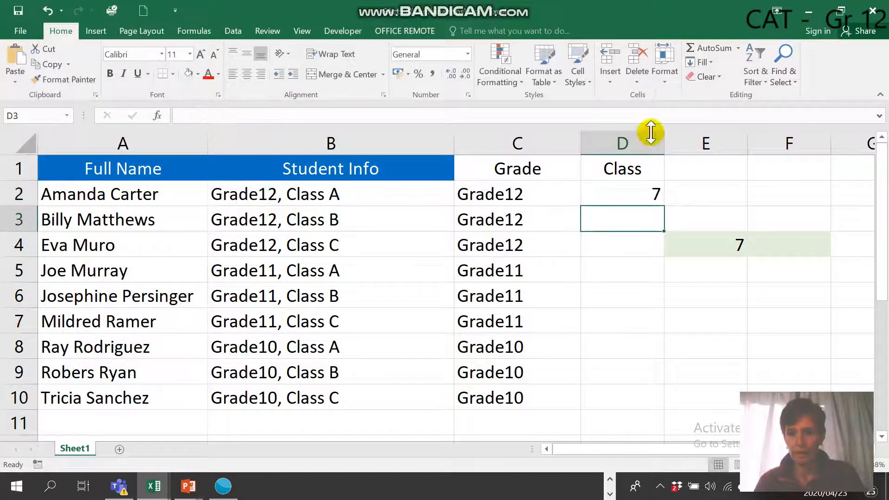
Review the LEN minus FIND formula in D2, including the space used as the search text
{"action": "left_click", "coordinate": [648, 196]}
{"action": "double_click", "coordinate": [648, 196]}
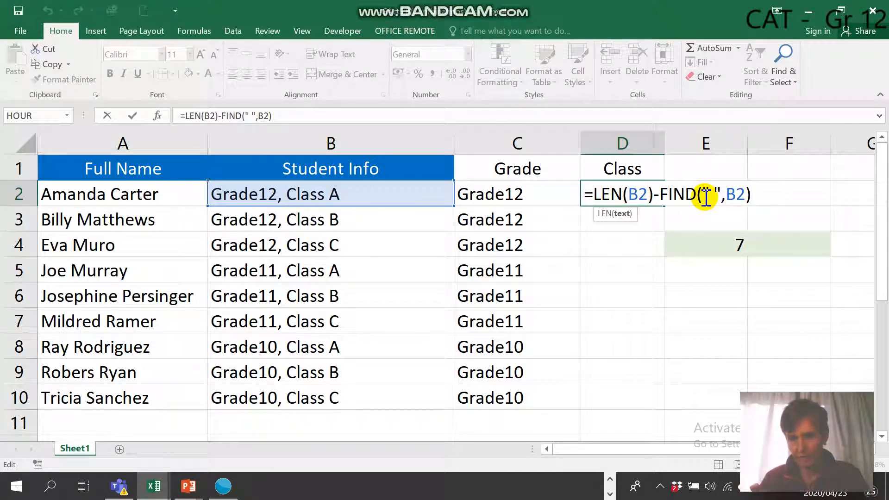
{"action": "key", "text": "Return"}
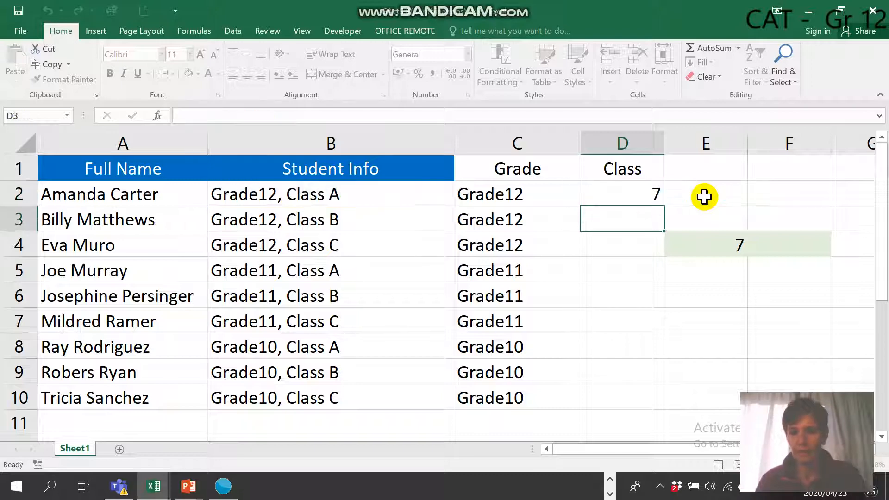
Nest the D2 formula inside a RIGHT function, as =RIGHT(B2,LEN(B2)-FIND(" ",B2)), to extract the first student's class
{"action": "left_click", "coordinate": [625, 195]}
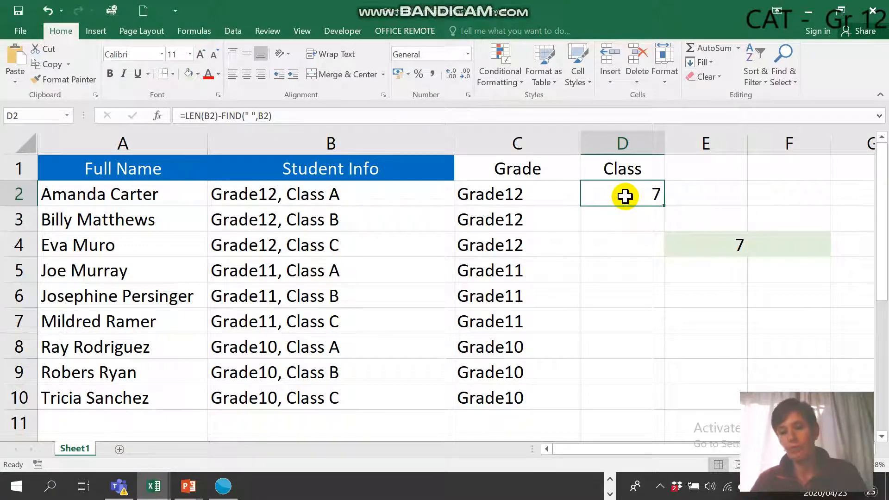
{"action": "double_click", "coordinate": [625, 195]}
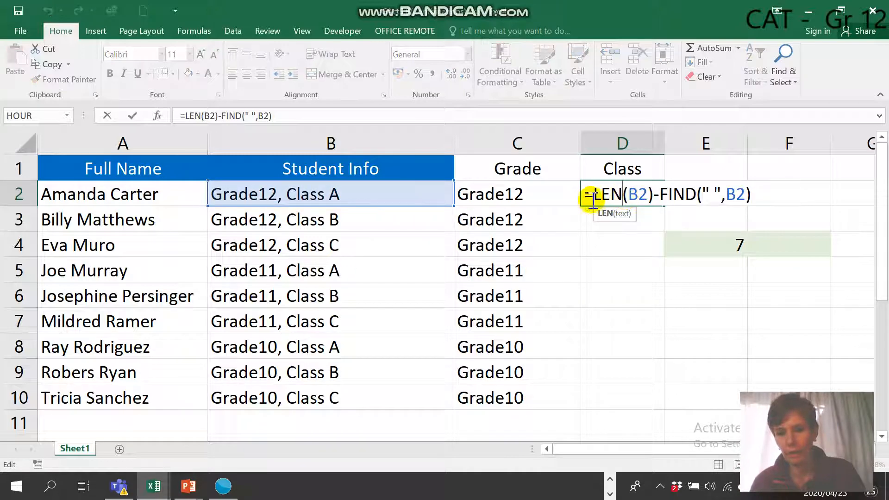
{"action": "type", "text": "RIGHT"}
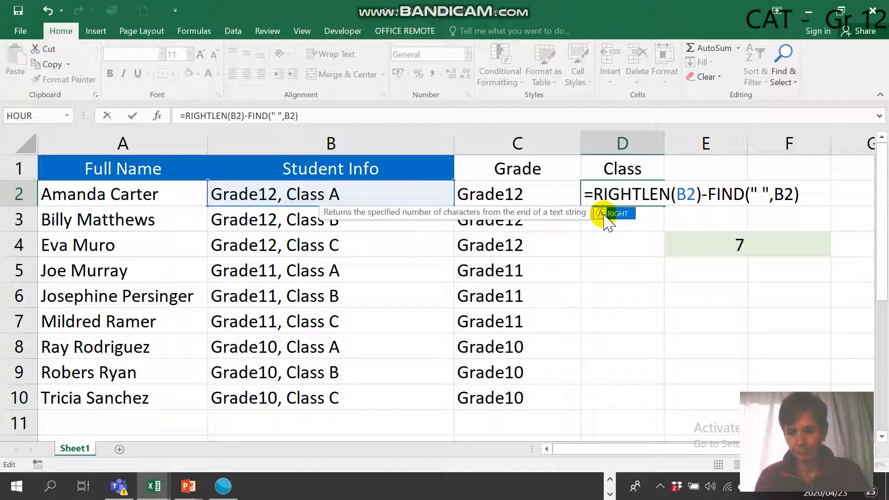
{"action": "type", "text": "("}
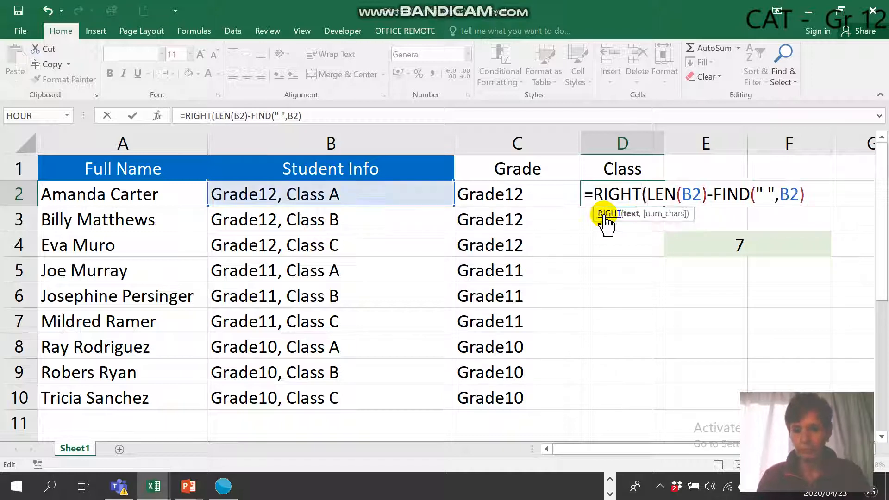
{"action": "left_click", "coordinate": [815, 193]}
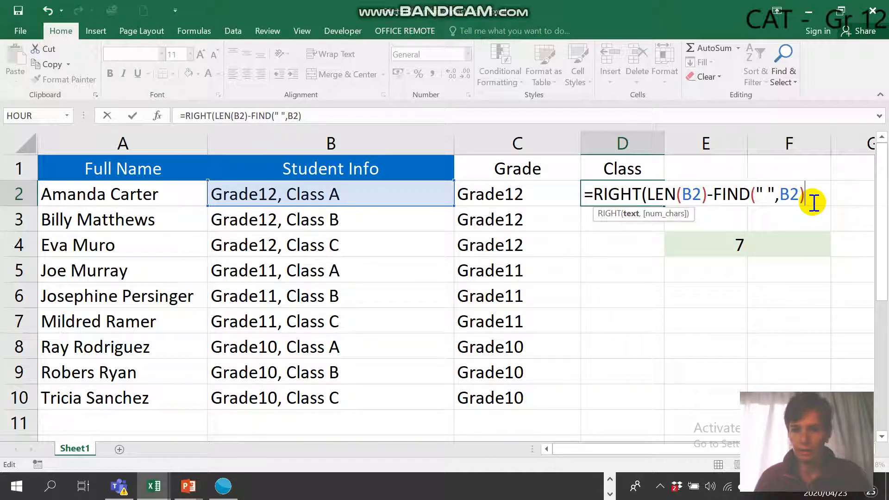
{"action": "left_click", "coordinate": [649, 191]}
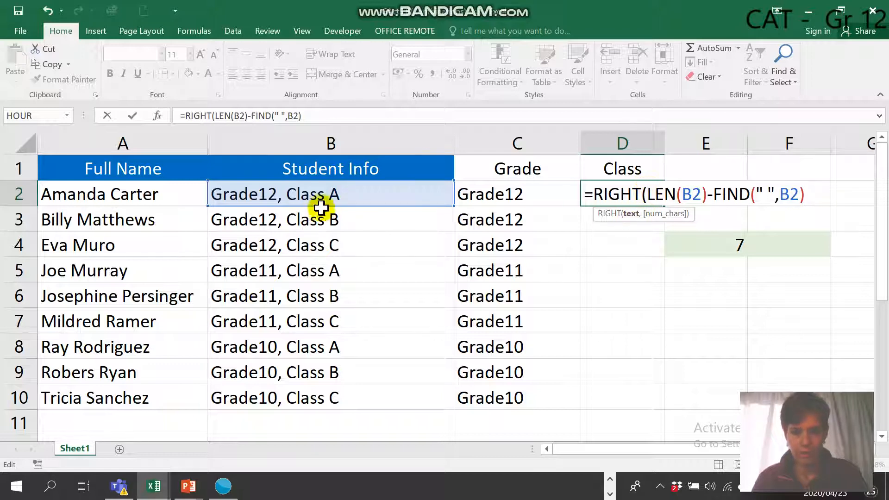
{"action": "left_click", "coordinate": [320, 200]}
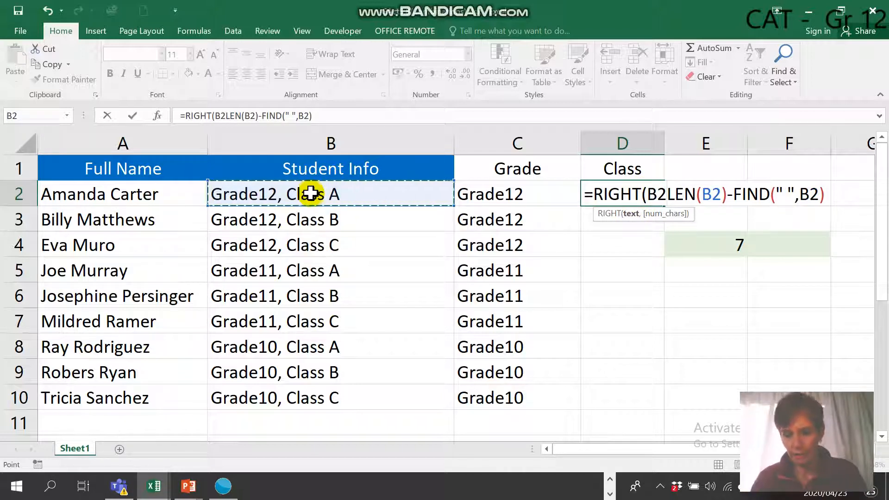
{"action": "type", "text": ","}
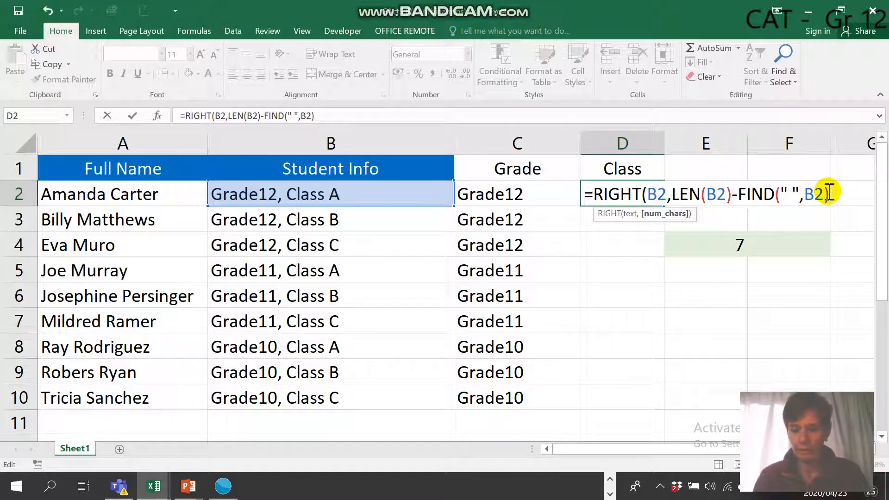
{"action": "key", "text": "Return"}
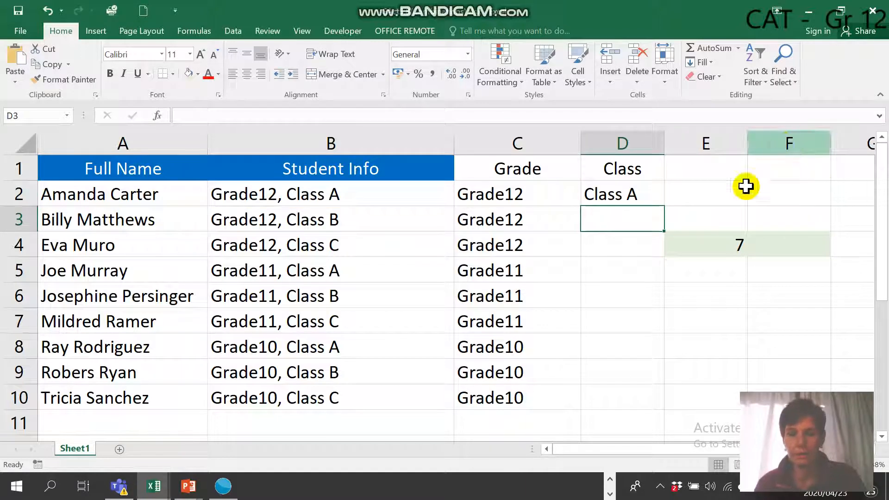
Examine the LEN(B2)-FIND(" ",B2) part that supplies the character count in the D2 RIGHT formula
{"action": "double_click", "coordinate": [643, 197]}
{"action": "left_click_drag", "start_coordinate": [672, 194], "coordinate": [877, 192]}
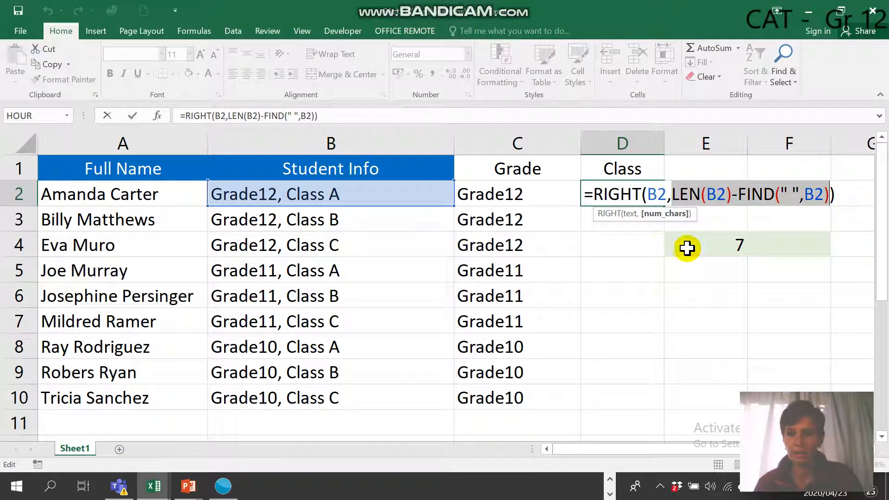
{"action": "key", "text": "Return"}
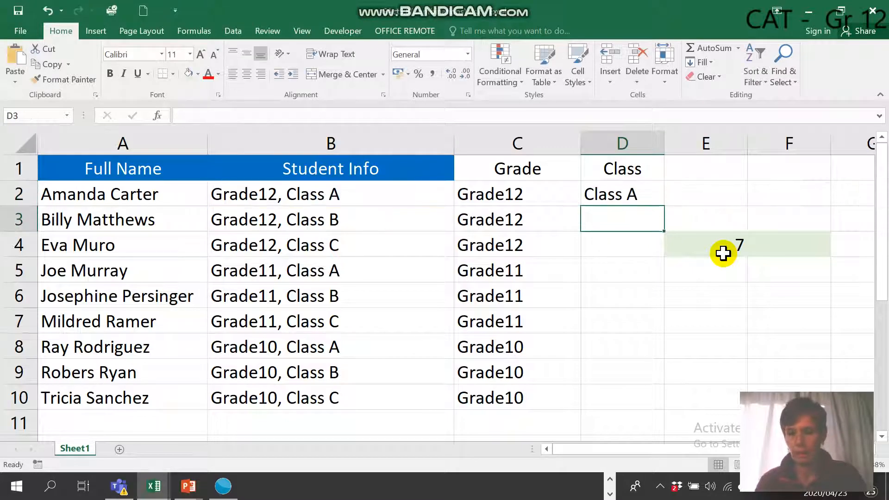
Copy the RIGHT formula in D2 down the Class column through D10
{"action": "left_click", "coordinate": [621, 196]}
{"action": "left_click_drag", "start_coordinate": [662, 206], "coordinate": [653, 404]}
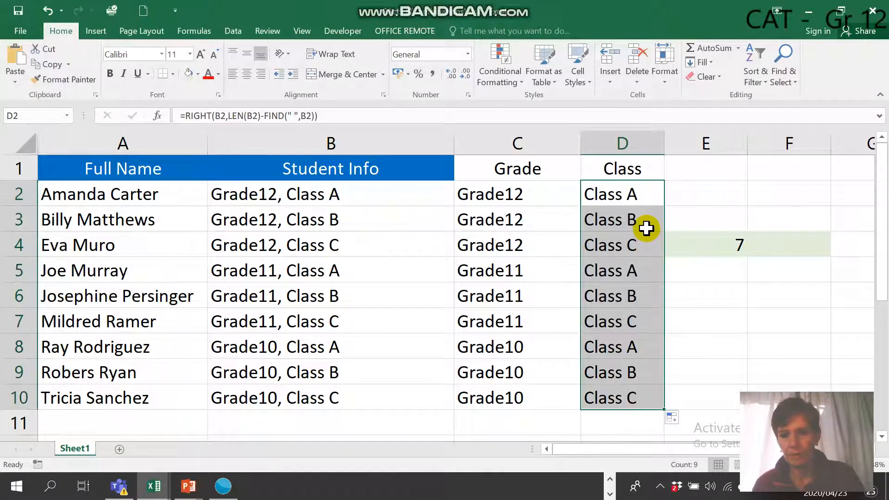
{"action": "left_click", "coordinate": [637, 218]}
{"action": "left_click", "coordinate": [675, 190]}
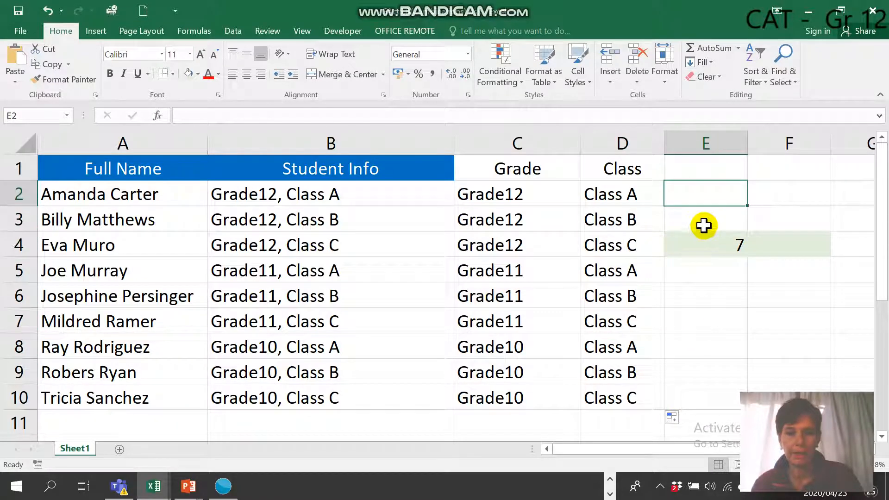
Clear the copied class formulas from D3:D10, keeping only the formula in D2
{"action": "left_click", "coordinate": [602, 222]}
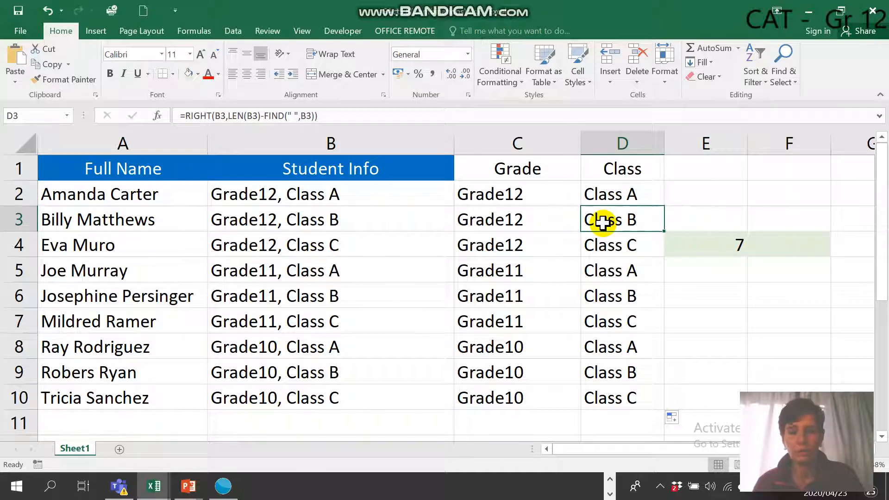
{"action": "left_click_drag", "start_coordinate": [602, 219], "coordinate": [605, 393]}
{"action": "key", "text": "Delete"}
Shade helper cells E3:F3 with a light orange fill
{"action": "left_click", "coordinate": [708, 212]}
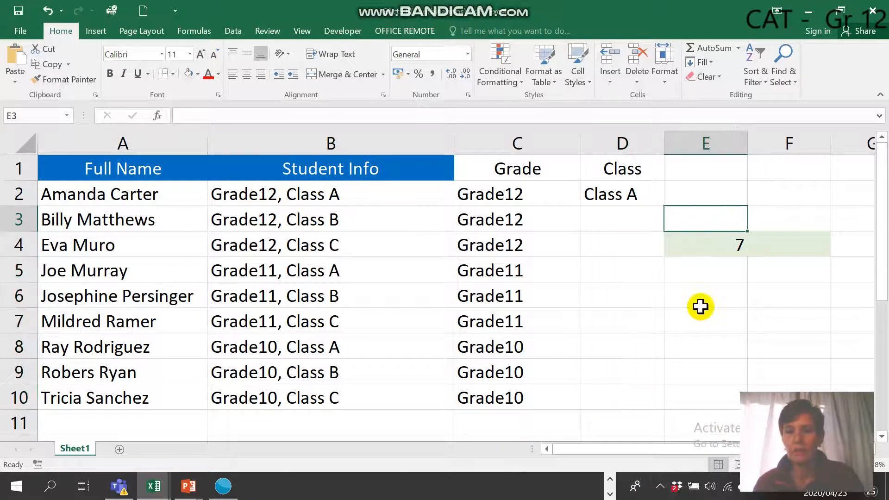
{"action": "left_click_drag", "start_coordinate": [713, 219], "coordinate": [789, 218]}
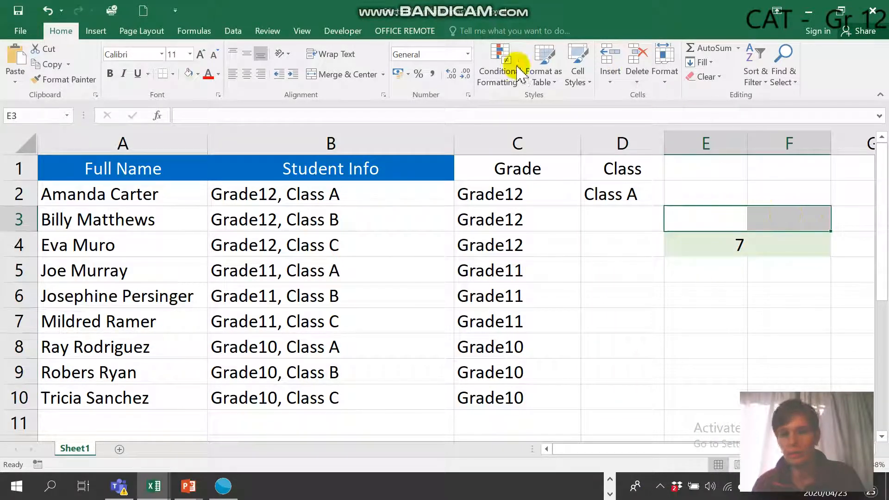
{"action": "left_click", "coordinate": [187, 74]}
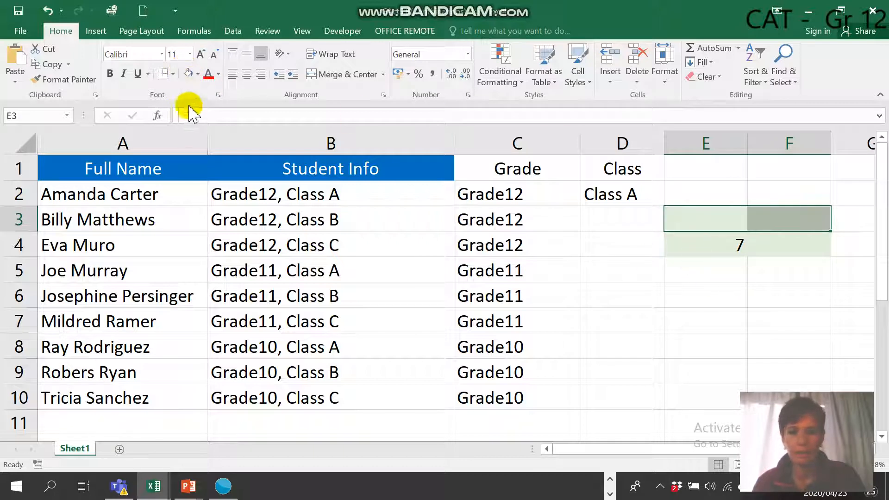
{"action": "left_click", "coordinate": [198, 74]}
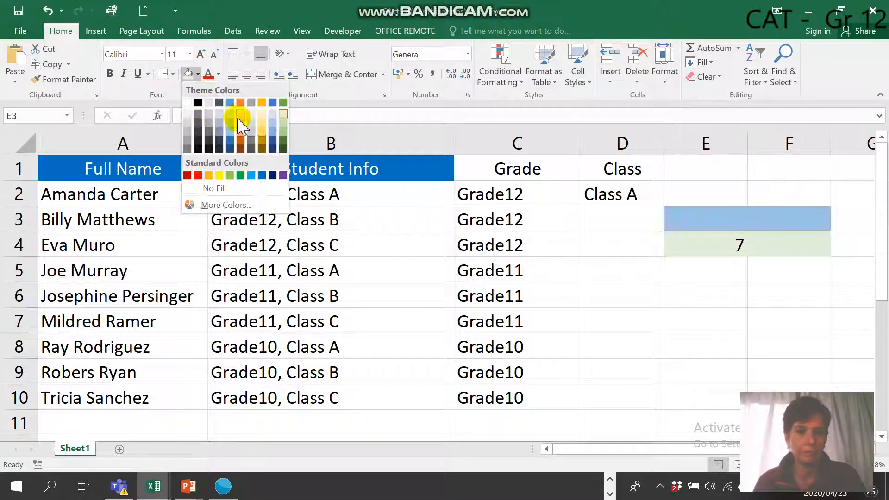
{"action": "left_click", "coordinate": [243, 115]}
{"action": "left_click", "coordinate": [706, 296]}
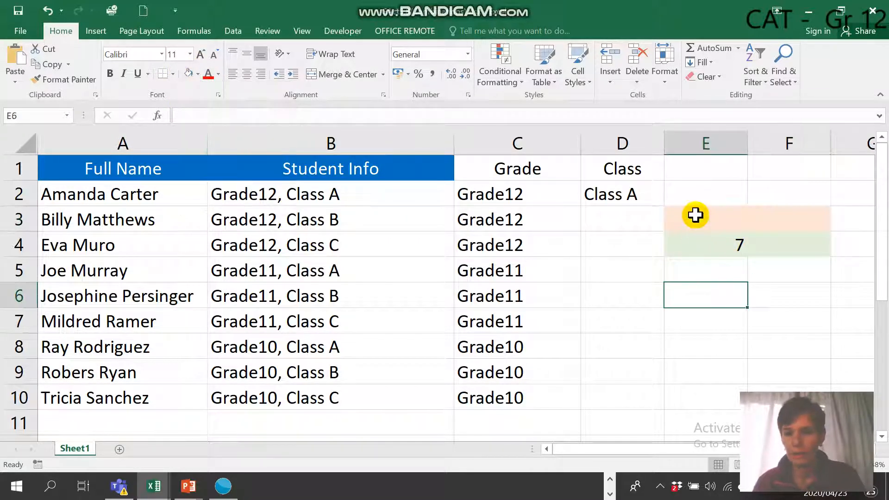
Enter =LEN(B3) in helper cell E3 to count the characters of the second student's info
{"action": "left_click", "coordinate": [700, 221]}
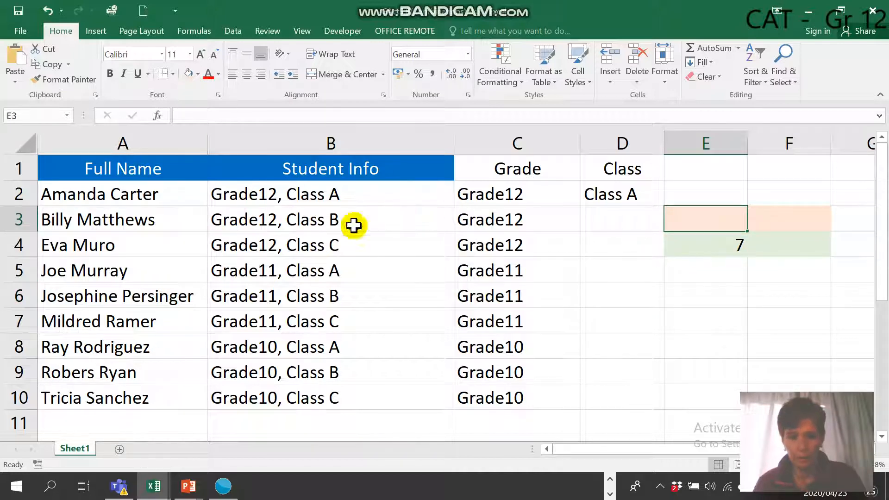
{"action": "type", "text": "=LEN("}
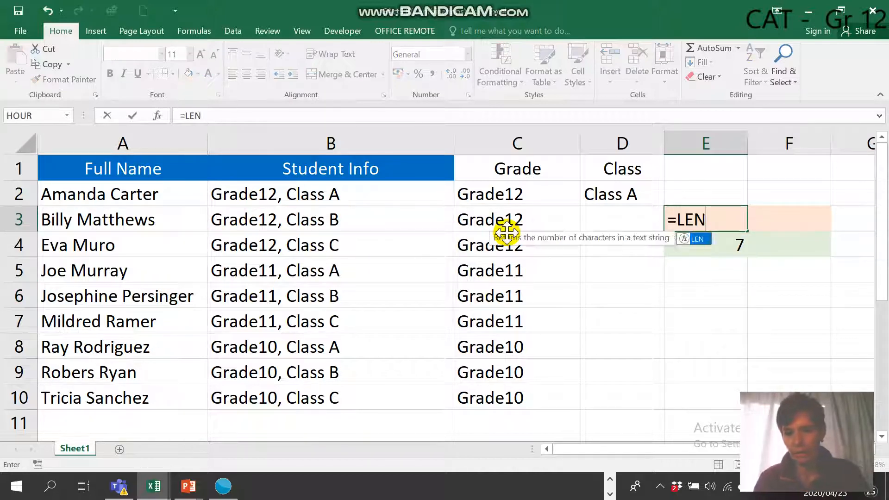
{"action": "left_click", "coordinate": [313, 209]}
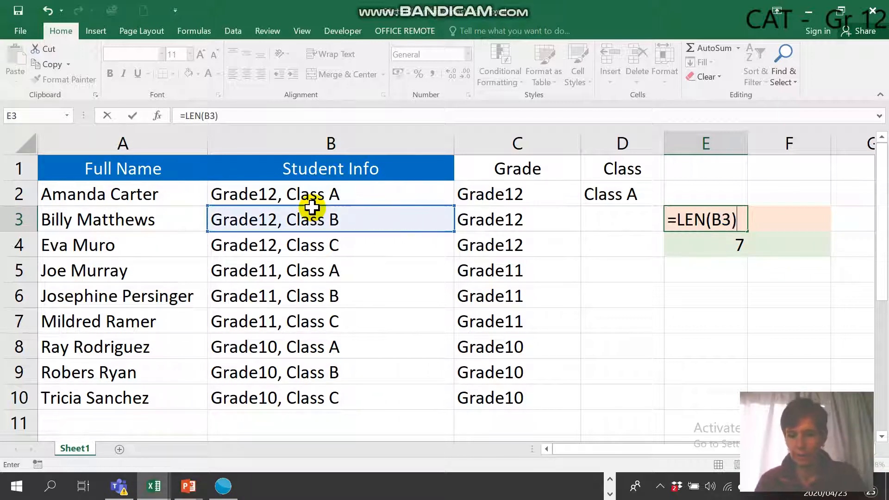
{"action": "key", "text": "Return"}
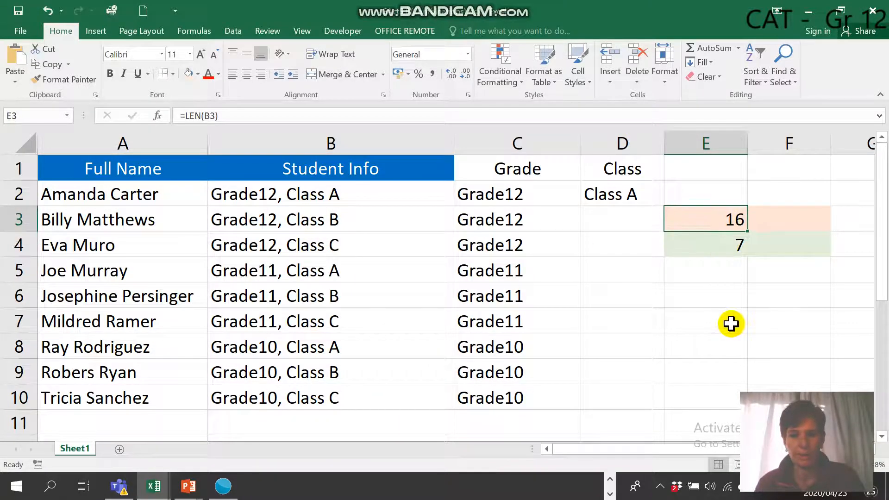
Enter =FIND(" ",B3) in helper cell F3 to locate the space in the second student's info
{"action": "left_click", "coordinate": [766, 215]}
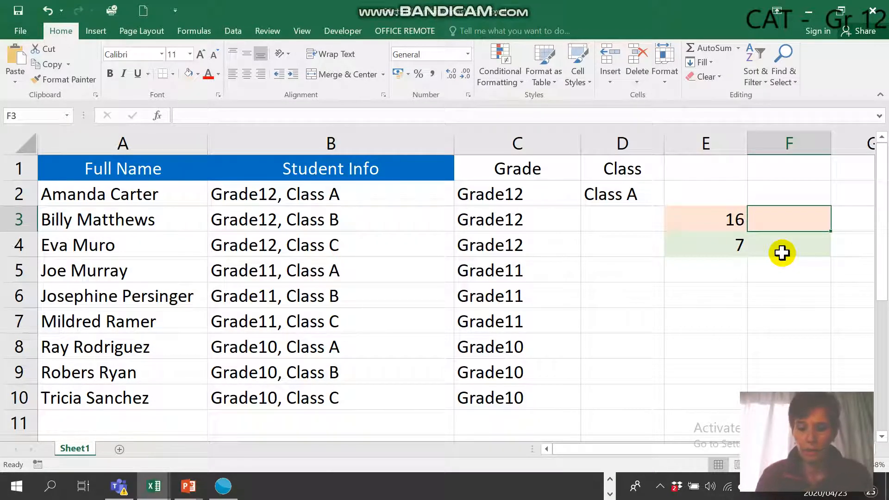
{"action": "type", "text": "=FIND"}
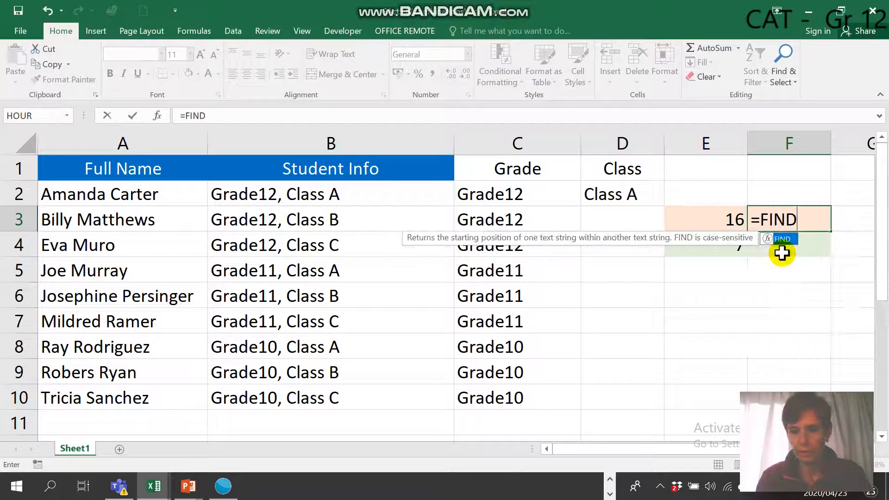
{"action": "type", "text": "("}
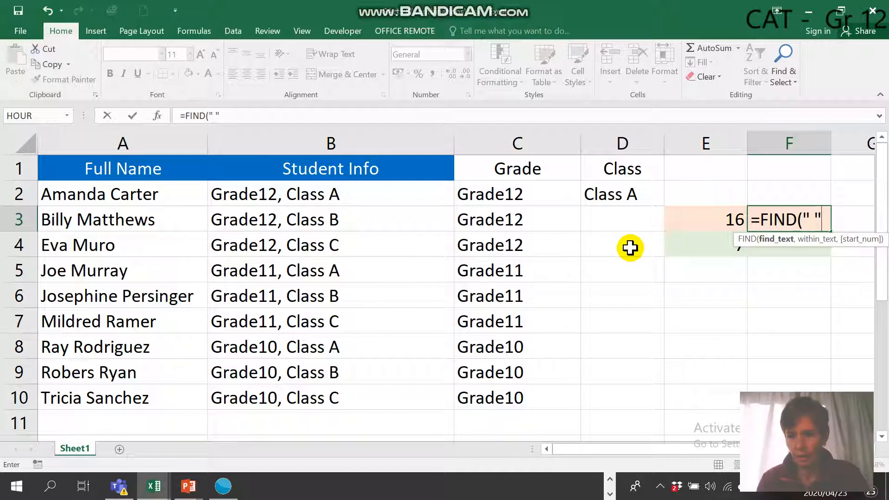
{"action": "type", "text": "\" \","}
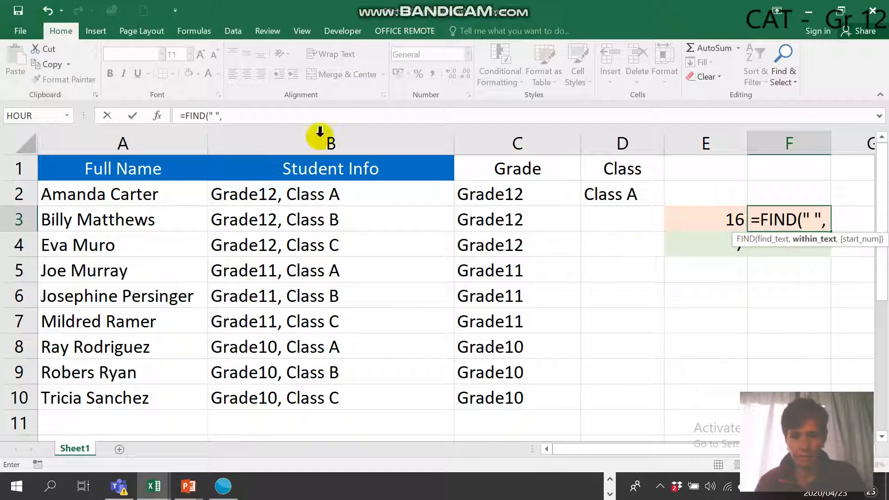
{"action": "left_click", "coordinate": [295, 217]}
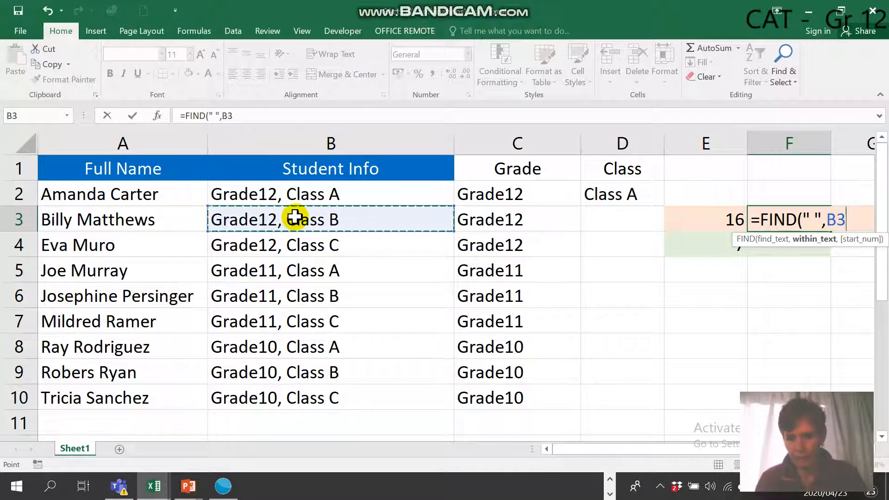
{"action": "key", "text": "Return"}
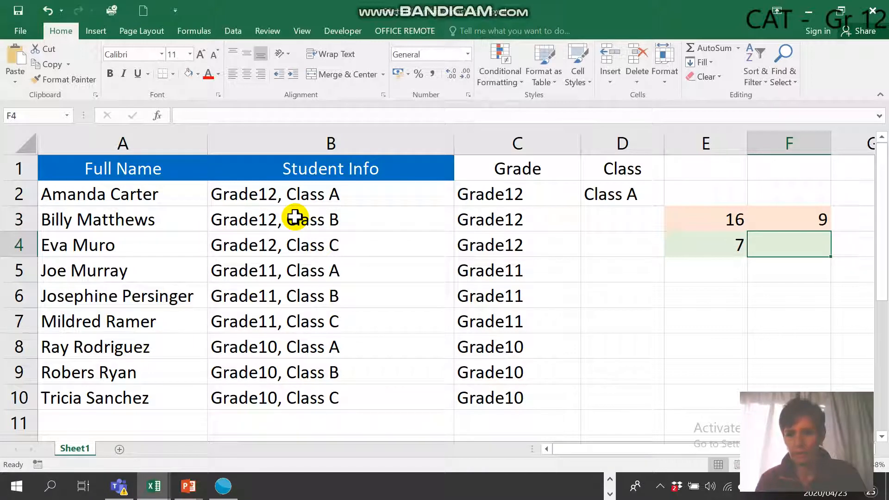
Compare the text length in E3 with the space position in F3
{"action": "left_click", "coordinate": [715, 219]}
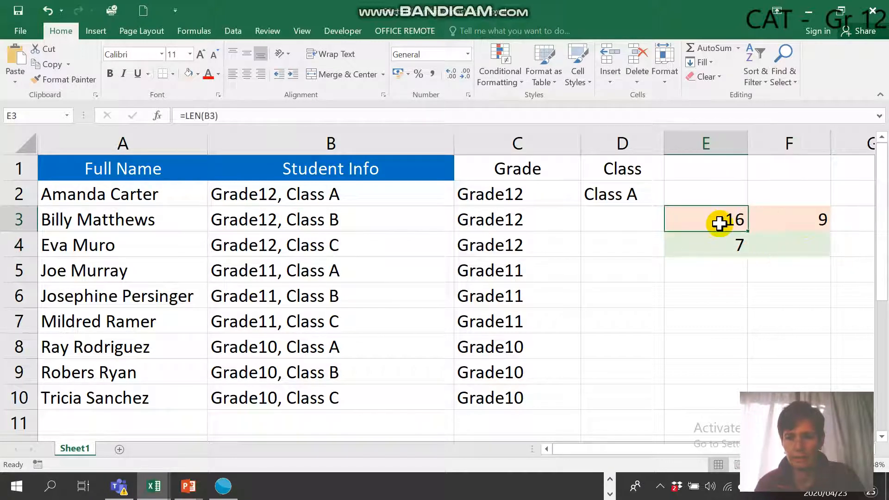
{"action": "left_click", "coordinate": [800, 238]}
{"action": "left_click", "coordinate": [801, 218]}
{"action": "left_click", "coordinate": [717, 213]}
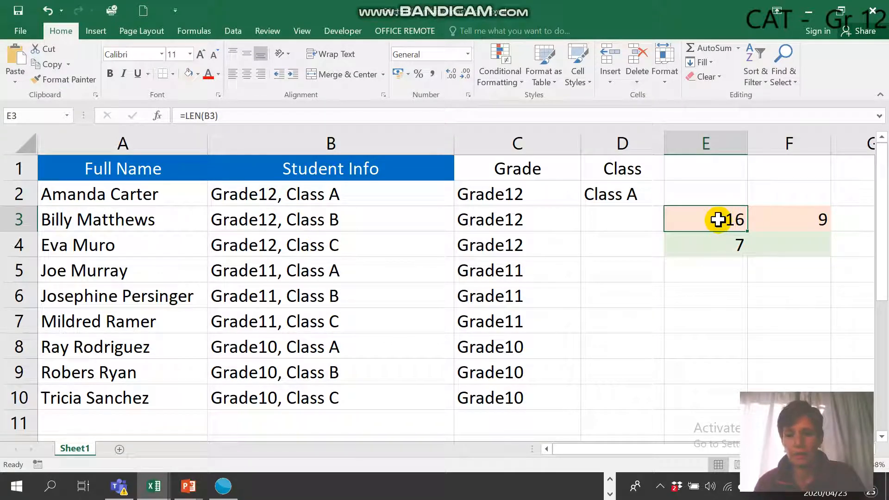
{"action": "left_click", "coordinate": [804, 221]}
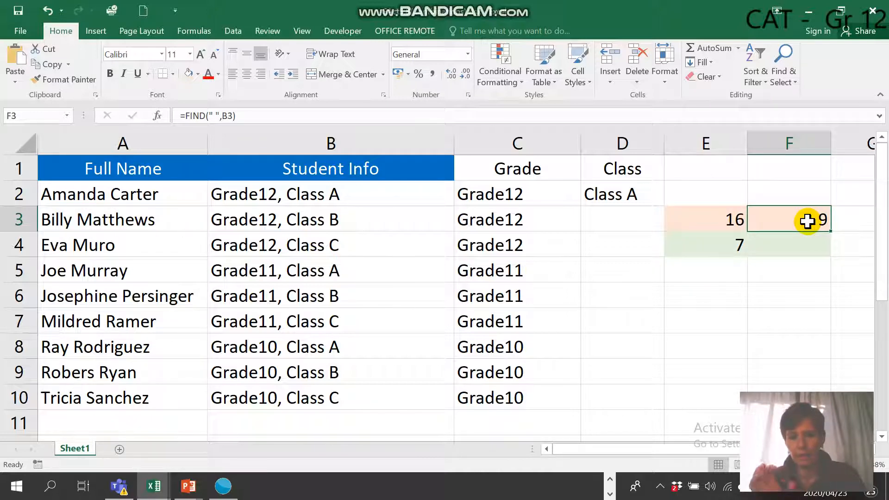
{"action": "left_click", "coordinate": [727, 222]}
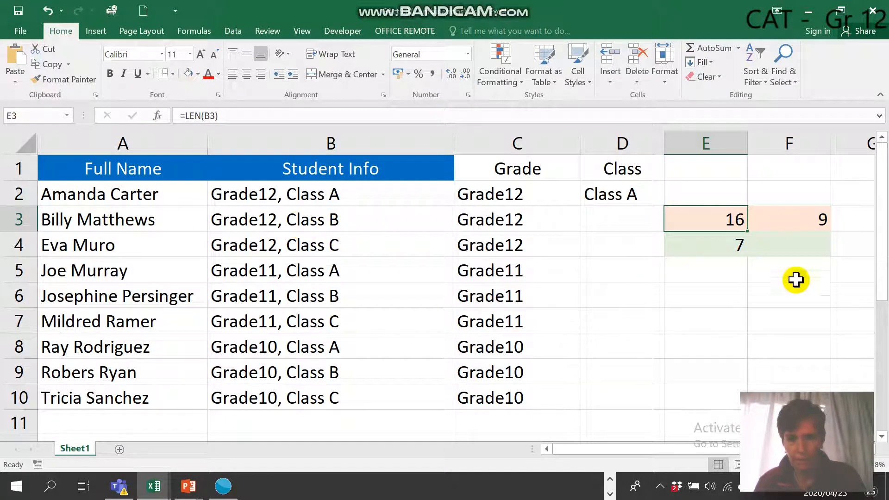
Subtract the space position from the text length in G3 with the formula =E3-F3
{"action": "left_click", "coordinate": [847, 218]}
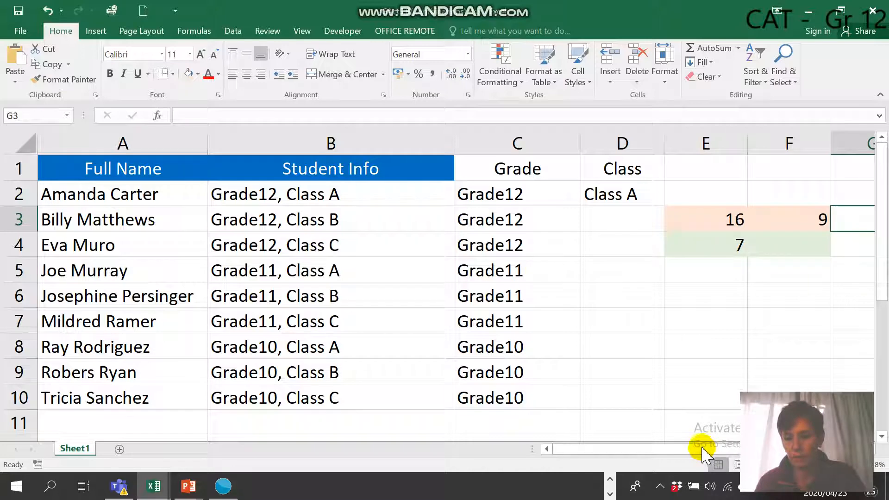
{"action": "left_click_drag", "start_coordinate": [698, 448], "coordinate": [710, 445]}
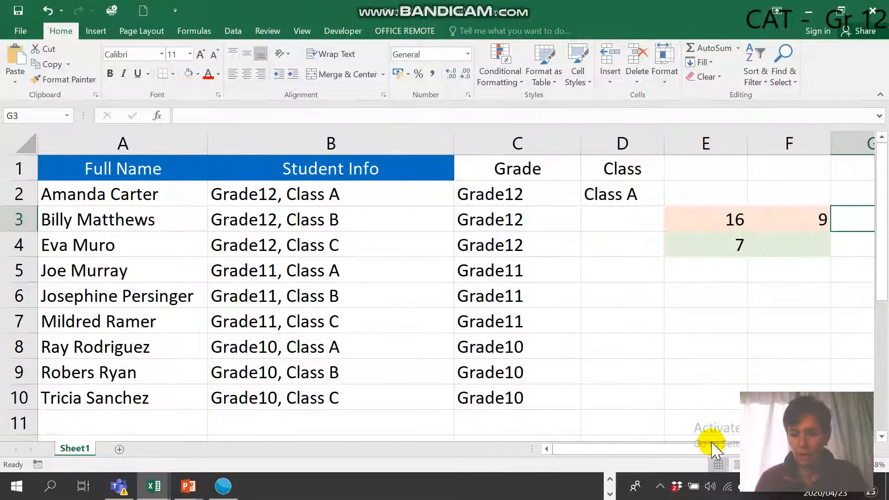
{"action": "type", "text": "="}
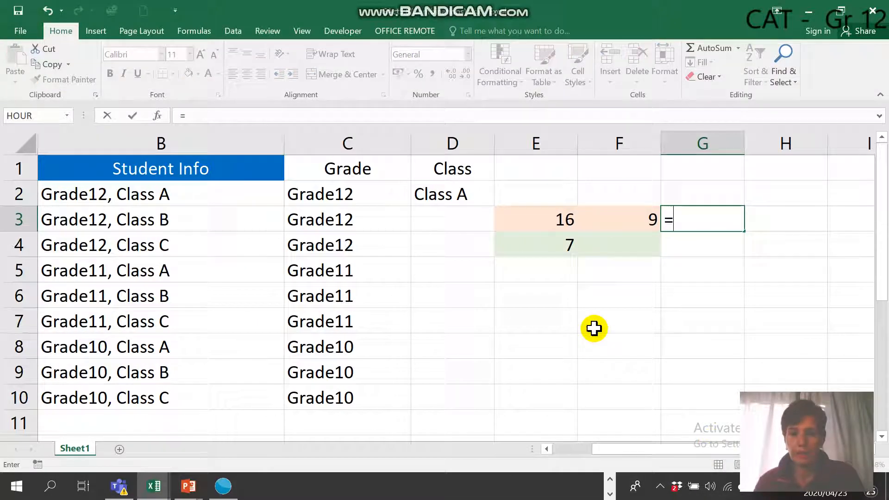
{"action": "left_click", "coordinate": [542, 221]}
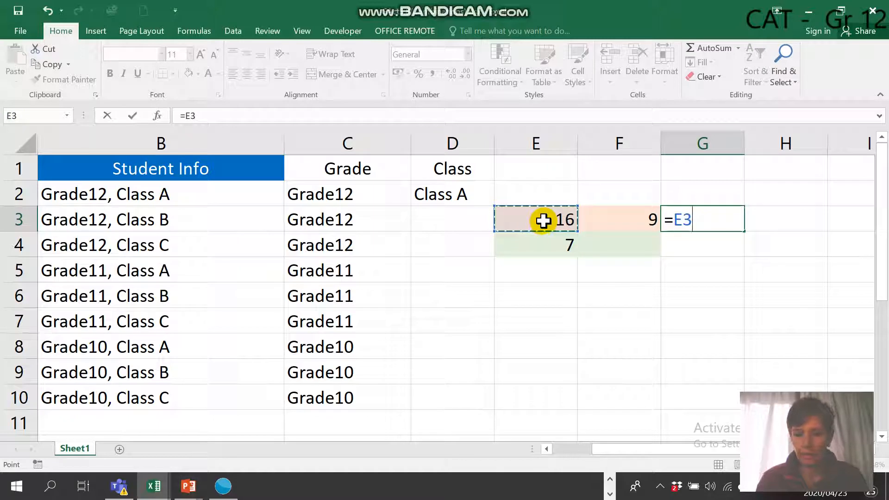
{"action": "type", "text": "-"}
{"action": "left_click", "coordinate": [637, 221]}
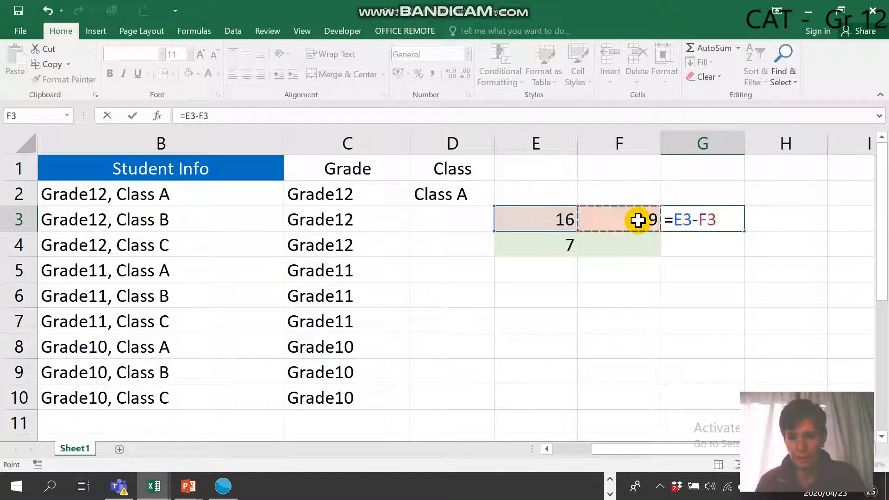
{"action": "key", "text": "Return"}
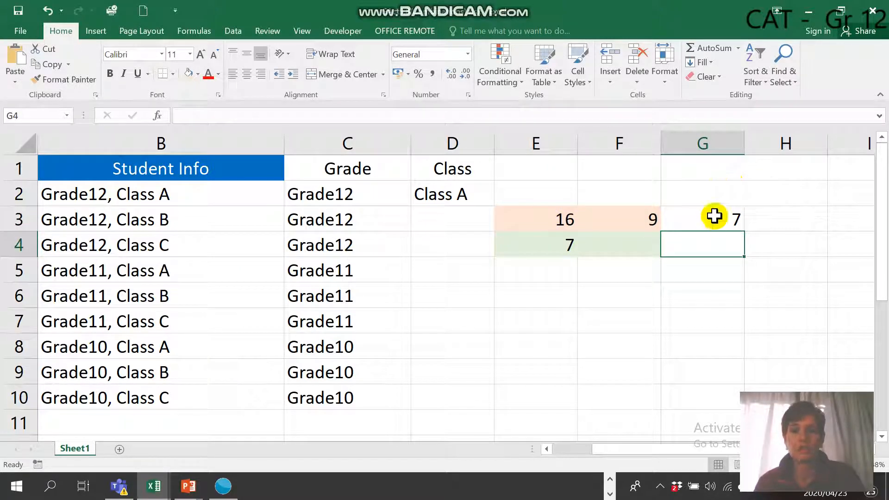
Shade G3 with the same light orange fill as the other helper cells in row 3
{"action": "left_click", "coordinate": [715, 216]}
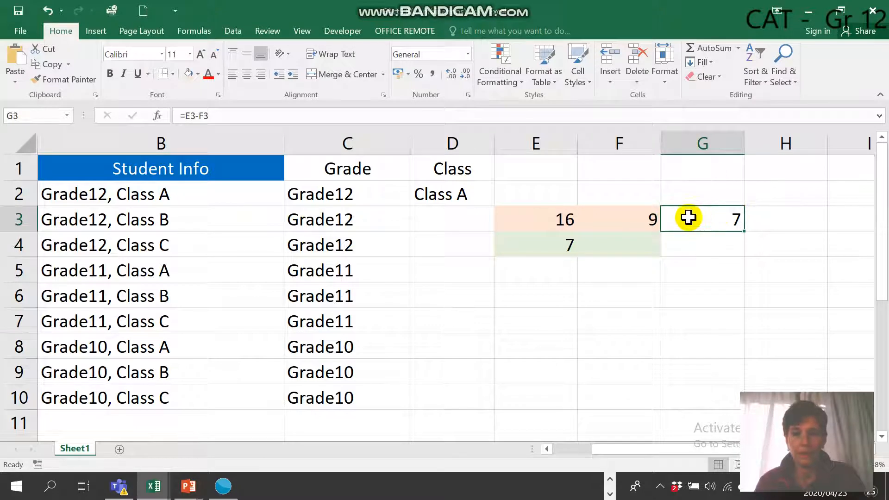
{"action": "left_click", "coordinate": [188, 73]}
{"action": "left_click", "coordinate": [684, 238]}
{"action": "left_click", "coordinate": [668, 226]}
Review the LEN, FIND and subtraction formulas in helper cells E3, F3 and G3
{"action": "left_click", "coordinate": [552, 218]}
{"action": "left_click", "coordinate": [620, 215]}
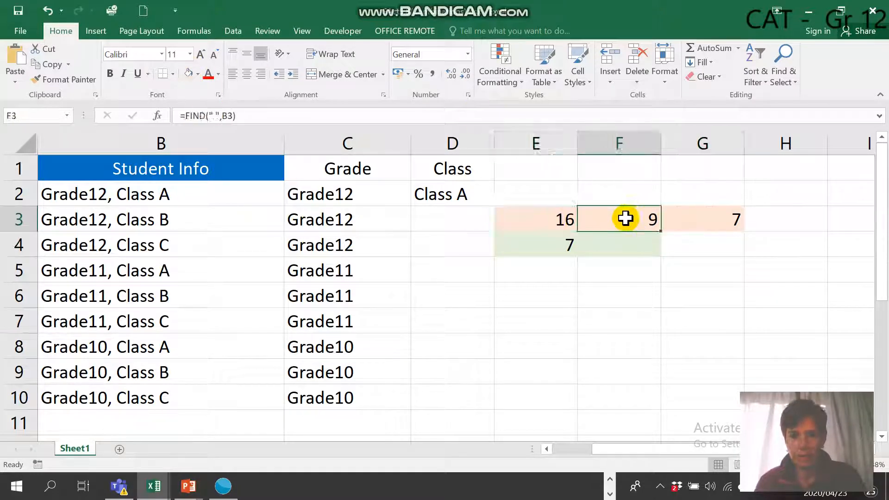
{"action": "left_click", "coordinate": [557, 216]}
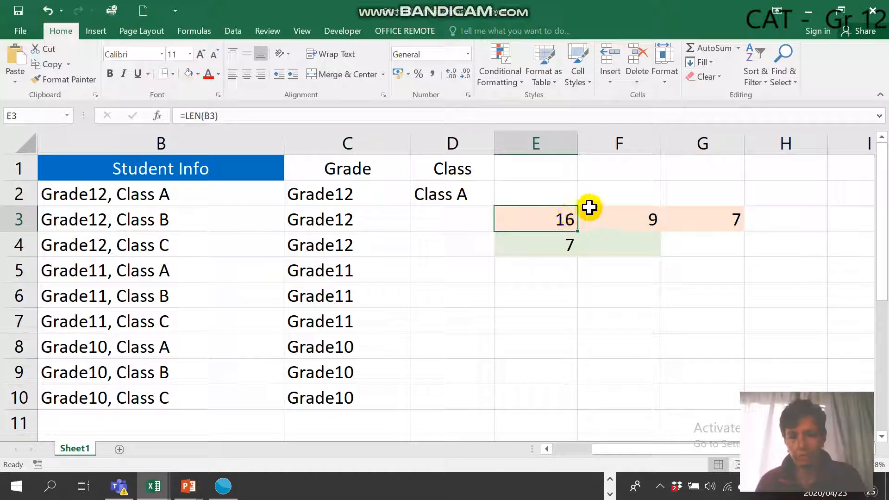
{"action": "left_click", "coordinate": [628, 217]}
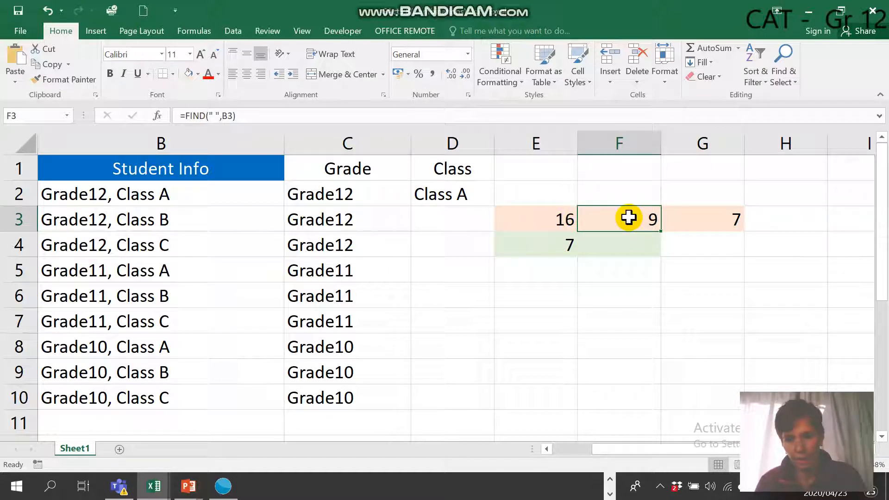
{"action": "left_click", "coordinate": [710, 222]}
{"action": "double_click", "coordinate": [714, 220]}
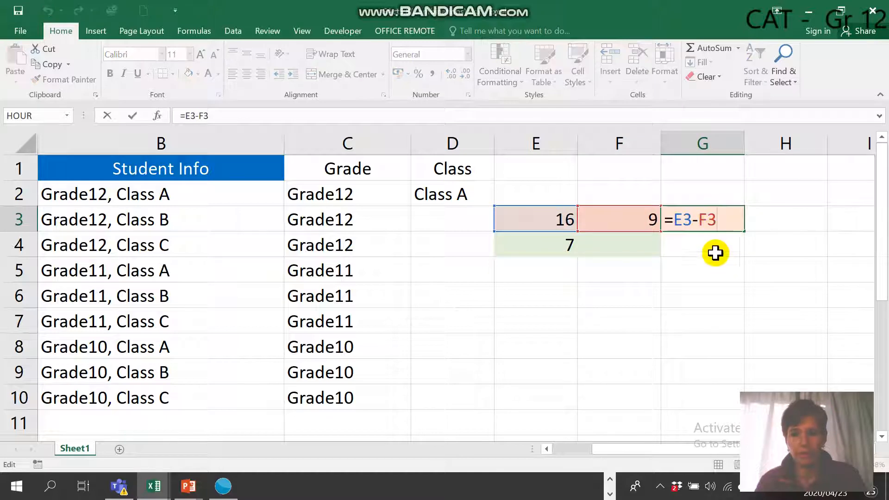
Extract the class from B3 into D3 with the formula =RIGHT(B3,G3), using helper cell G3 as the character count
{"action": "left_click", "coordinate": [448, 222]}
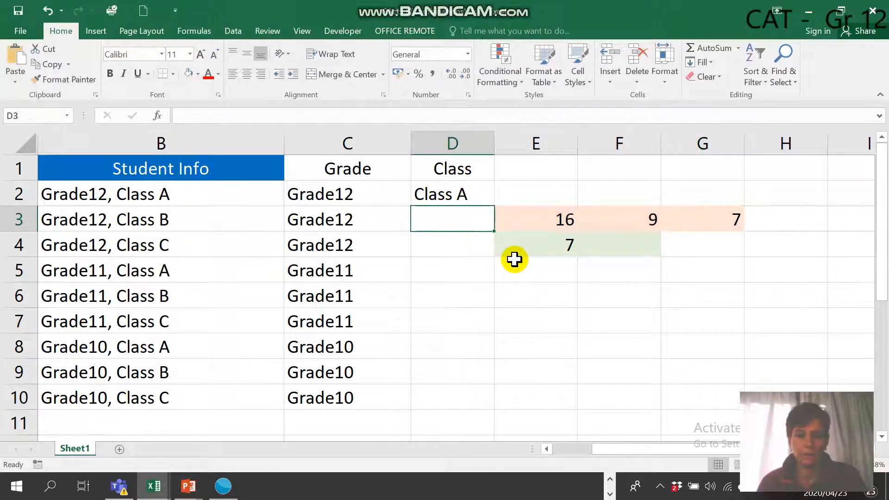
{"action": "type", "text": "="}
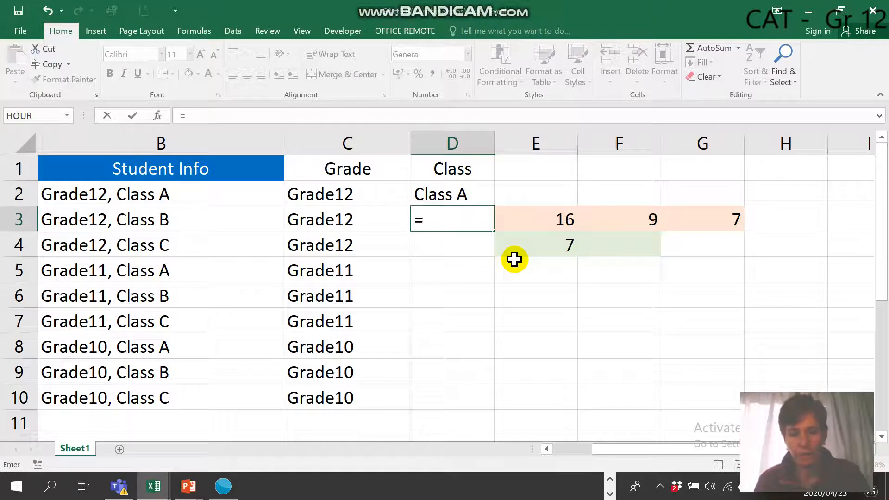
{"action": "type", "text": "RIGHT"}
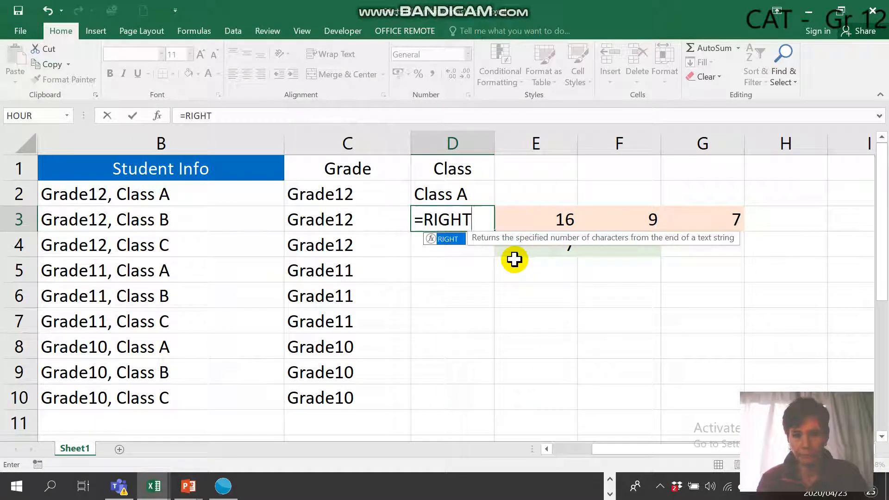
{"action": "type", "text": "("}
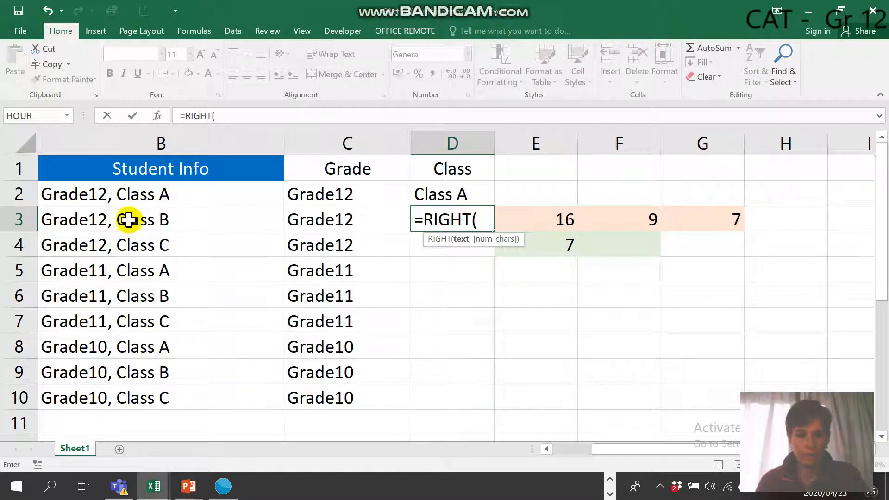
{"action": "left_click", "coordinate": [127, 220]}
{"action": "type", "text": ","}
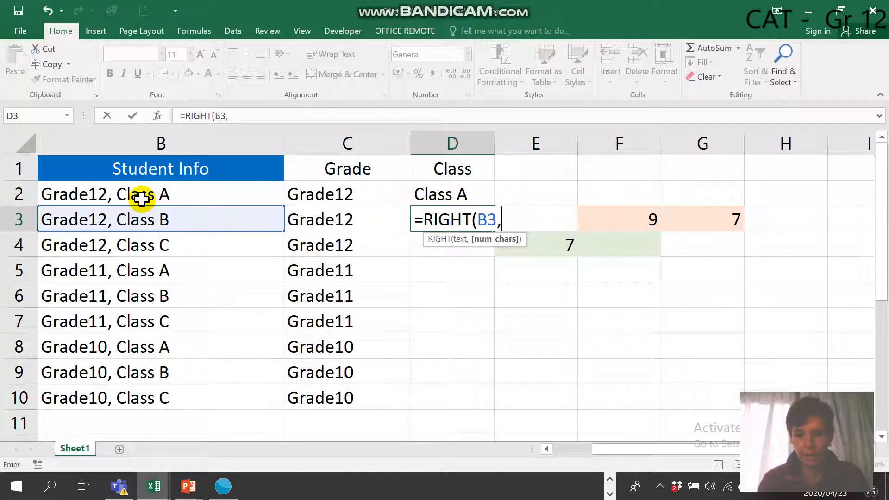
{"action": "left_click", "coordinate": [685, 228]}
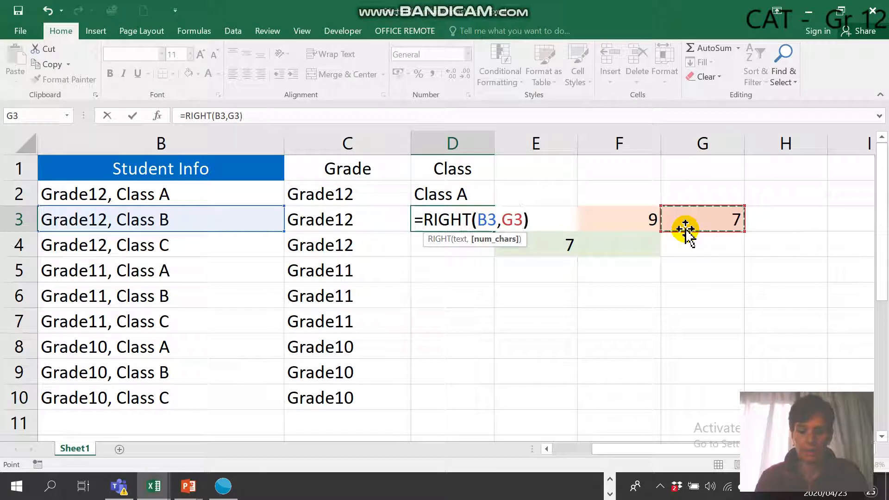
{"action": "type", "text": ")"}
{"action": "key", "text": "Return"}
{"action": "left_click", "coordinate": [460, 224]}
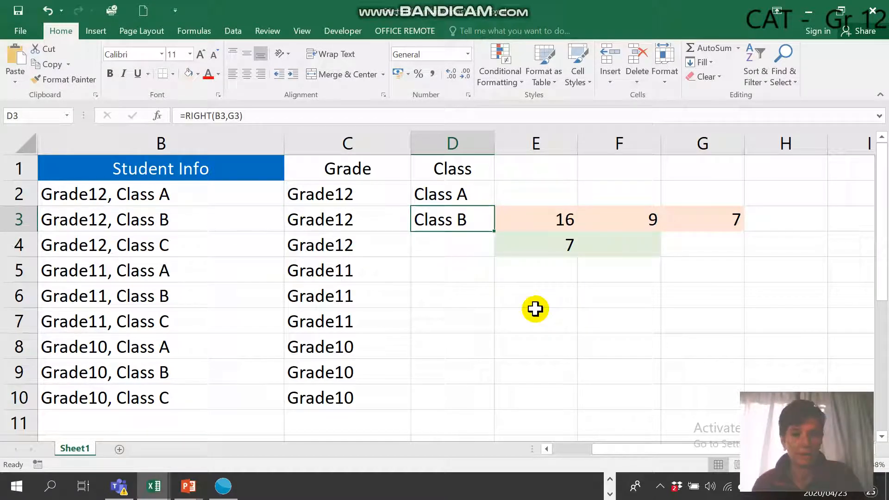
Trace how the helper formulas in E3, F3 and G3 feed the RIGHT formula in D3
{"action": "left_click", "coordinate": [551, 222]}
{"action": "left_click", "coordinate": [625, 220]}
{"action": "left_click", "coordinate": [708, 220]}
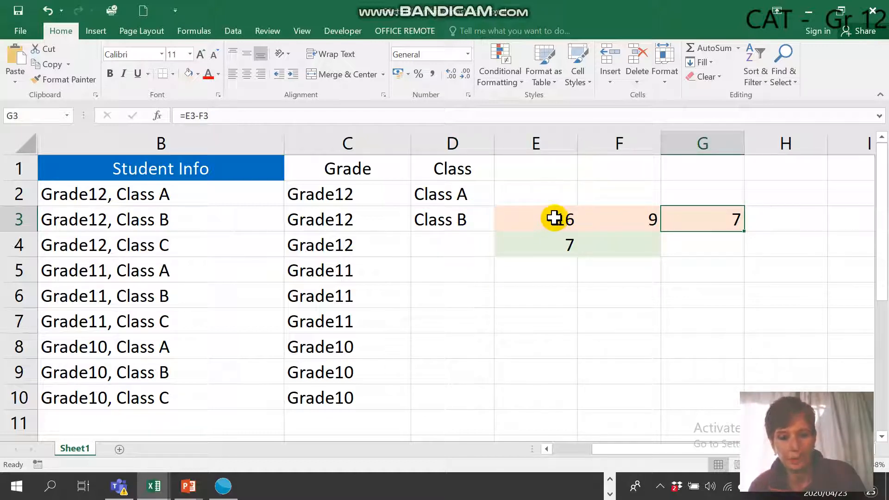
{"action": "left_click", "coordinate": [554, 218]}
{"action": "left_click", "coordinate": [627, 225]}
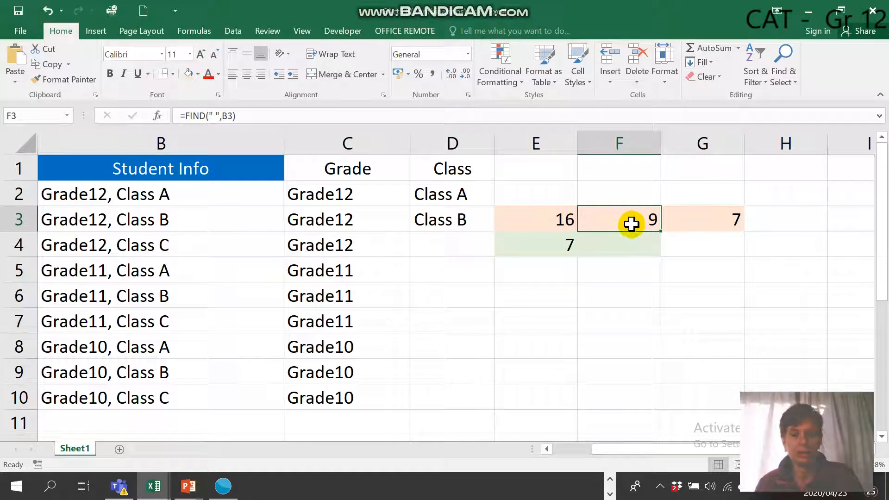
{"action": "left_click", "coordinate": [713, 222]}
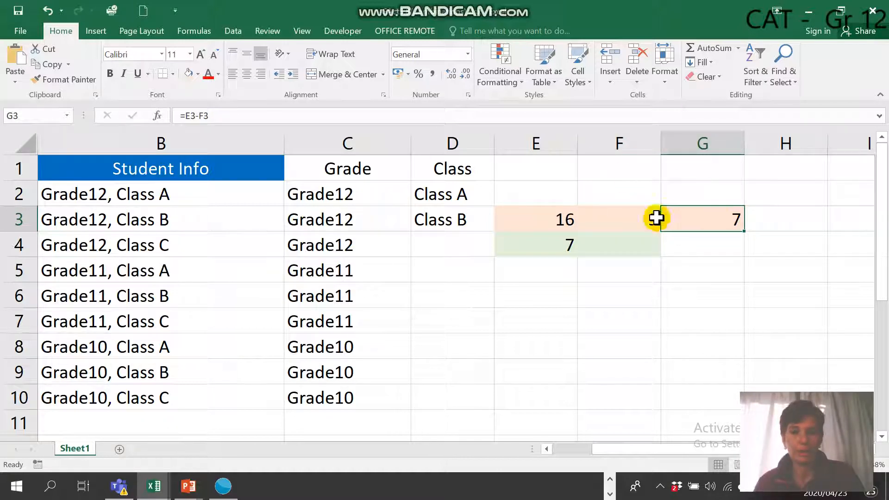
{"action": "left_click", "coordinate": [466, 220]}
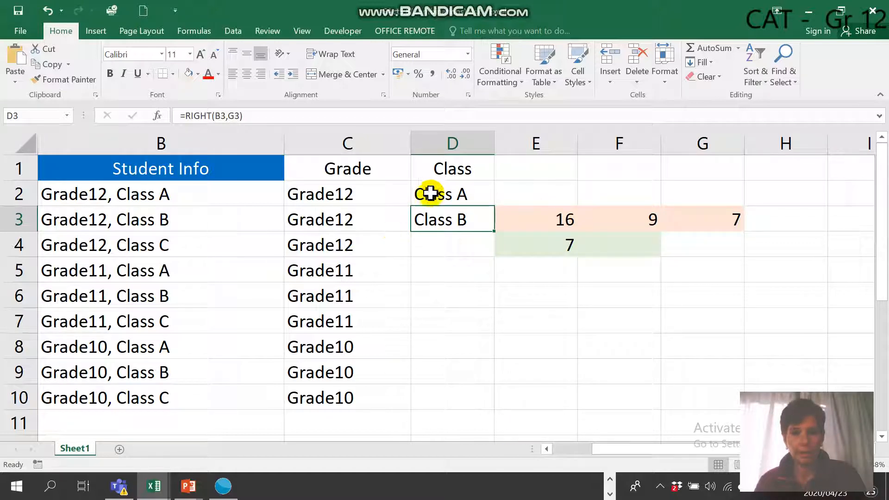
Fill the nested RIGHT, LEN and FIND formula from D2 down the Class column to D10
{"action": "left_click", "coordinate": [454, 193]}
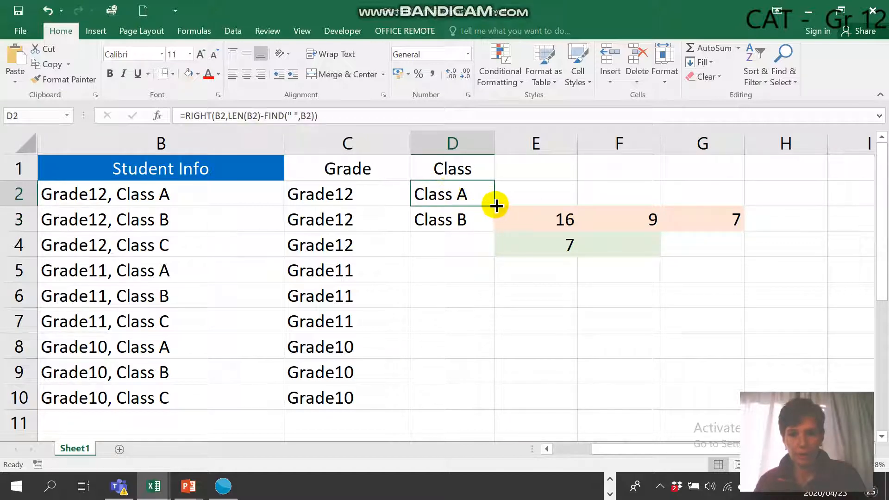
{"action": "left_click_drag", "start_coordinate": [491, 237], "coordinate": [484, 402]}
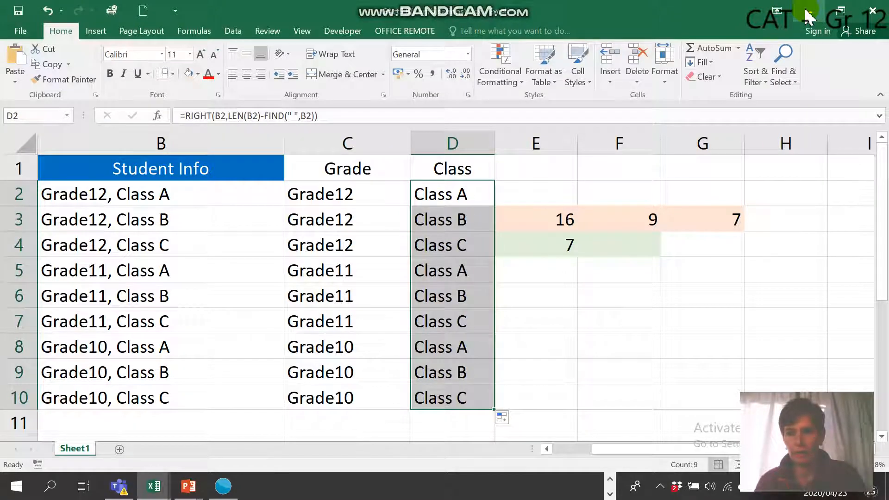
Switch to the PowerPoint slide show and advance to the Practical Demonstration Activity 5.9 slide
{"action": "key", "text": "alt+Tab"}
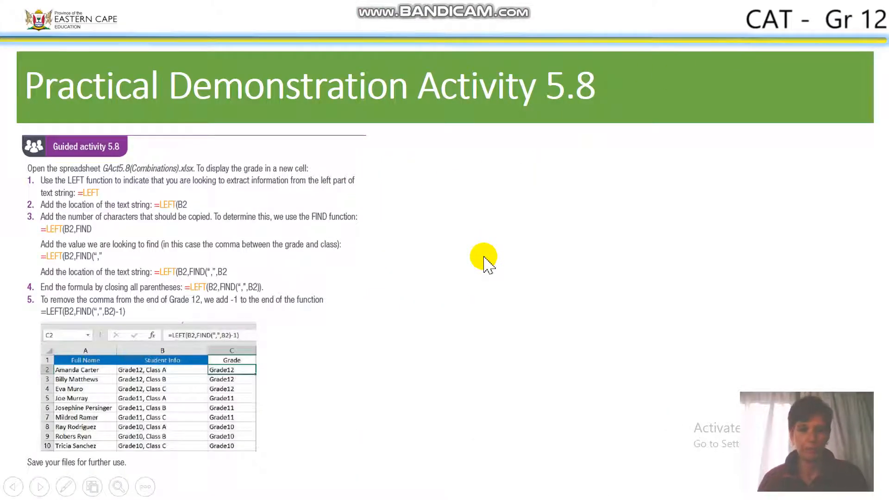
{"action": "left_click", "coordinate": [483, 257]}
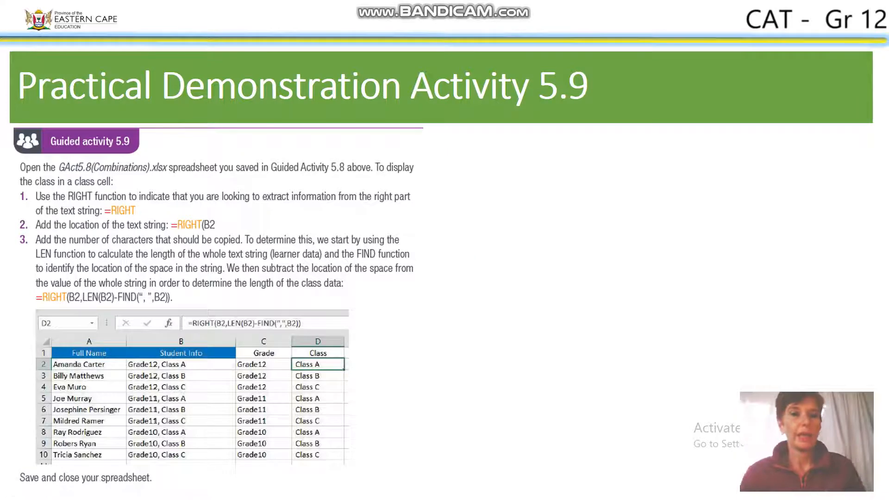